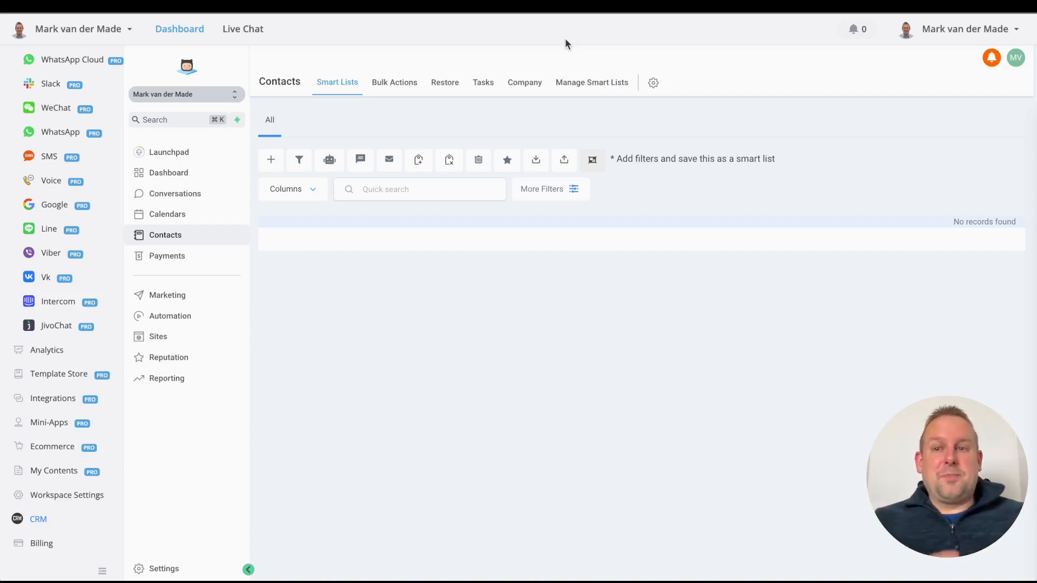
# Step: Open the 'lead sync airchatty crm' bot's flow builder from Omni-Channel
pyautogui.scroll(5, 109, 185)
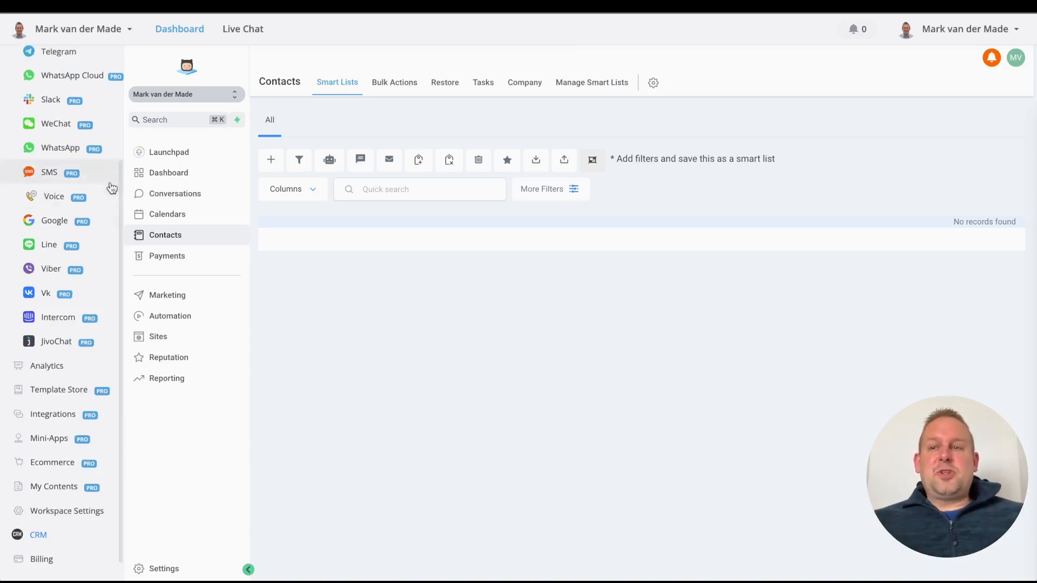
pyautogui.click(43, 79)
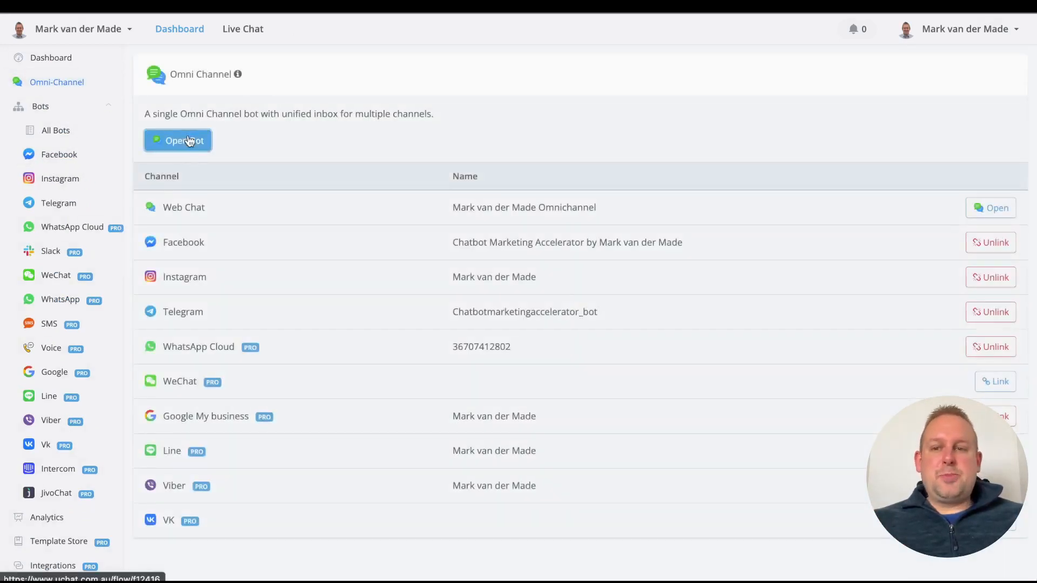
pyautogui.click(188, 142)
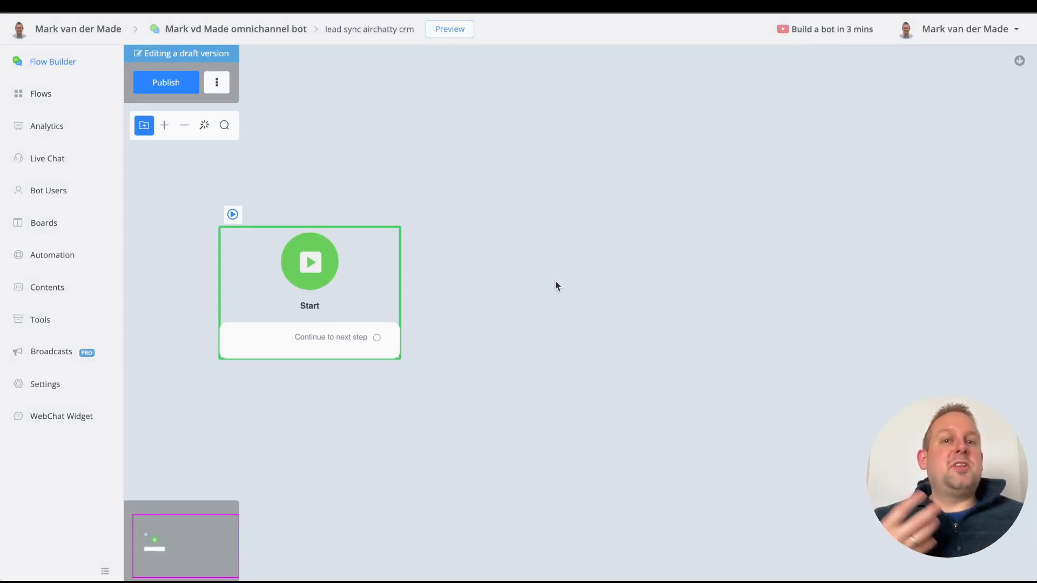
# Step: Connect a Send Message step after Start that thanks the user by first name
pyautogui.moveTo(377, 338); pyautogui.dragTo(470, 334)
pyautogui.click(510, 323)
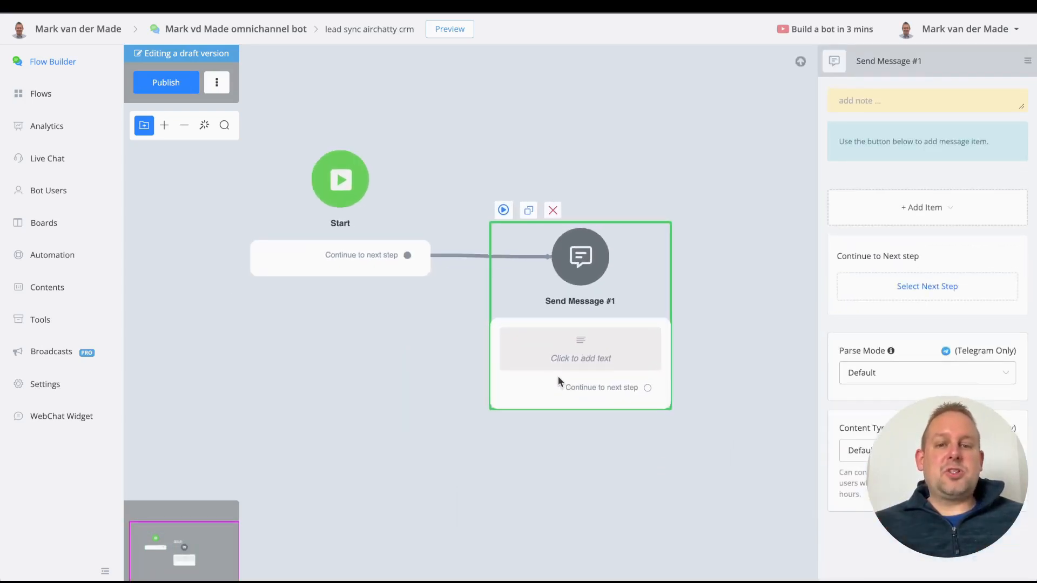
pyautogui.moveTo(558, 376); pyautogui.dragTo(549, 281)
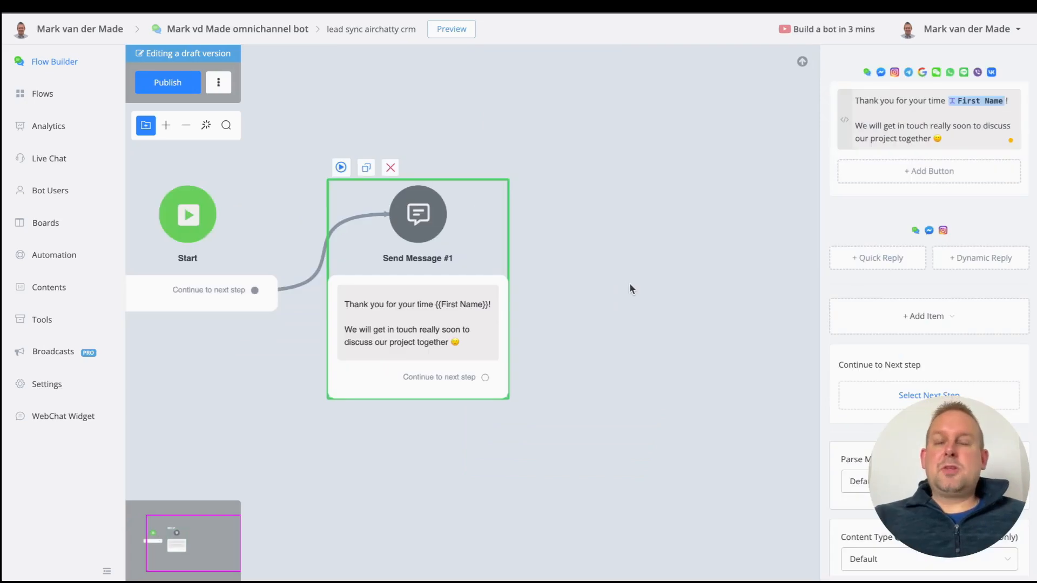
pyautogui.moveTo(625, 415); pyautogui.dragTo(648, 409)
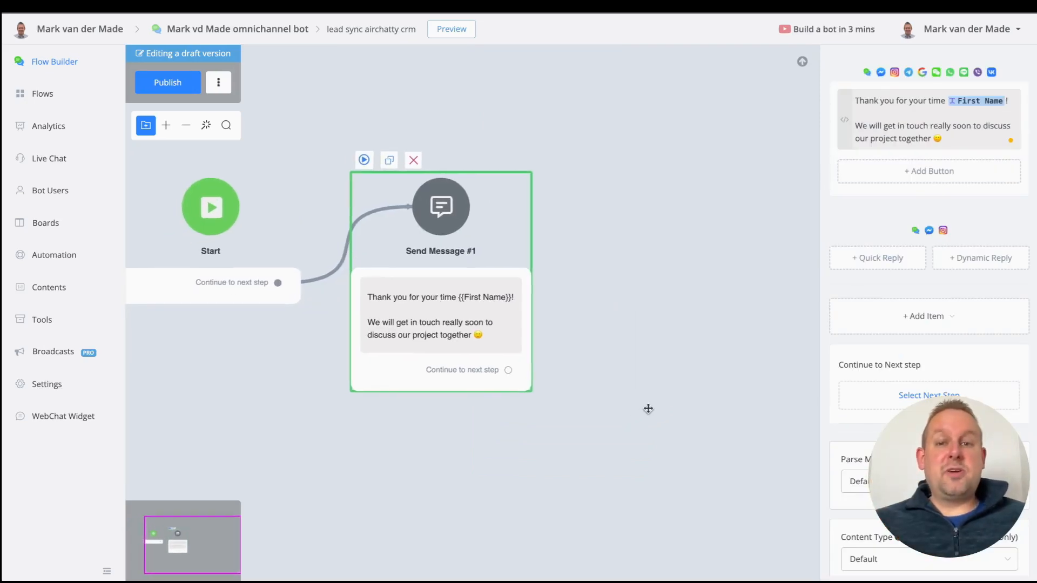
pyautogui.moveTo(650, 375); pyautogui.dragTo(589, 416)
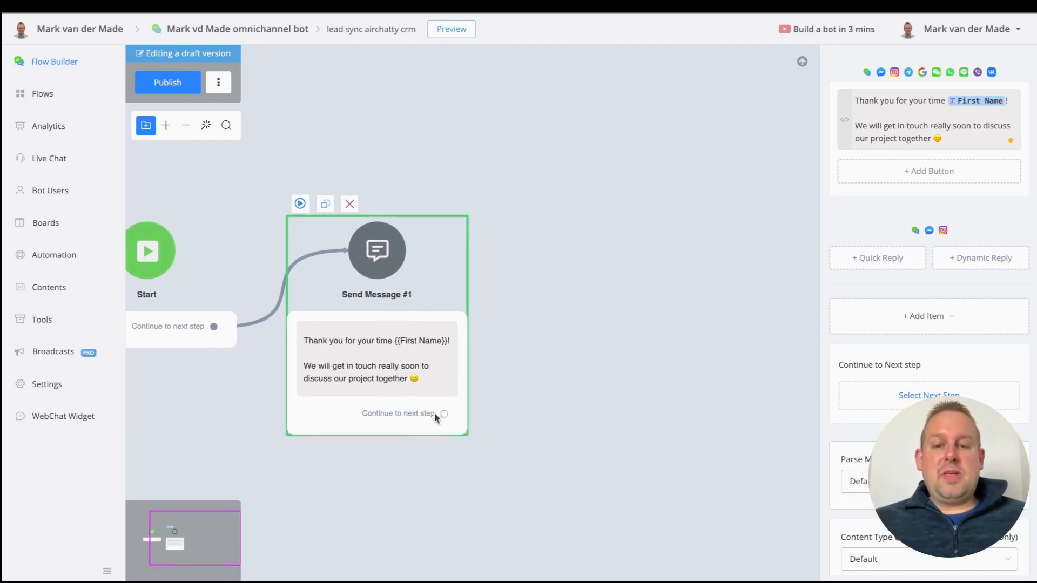
pyautogui.moveTo(443, 414); pyautogui.dragTo(538, 316)
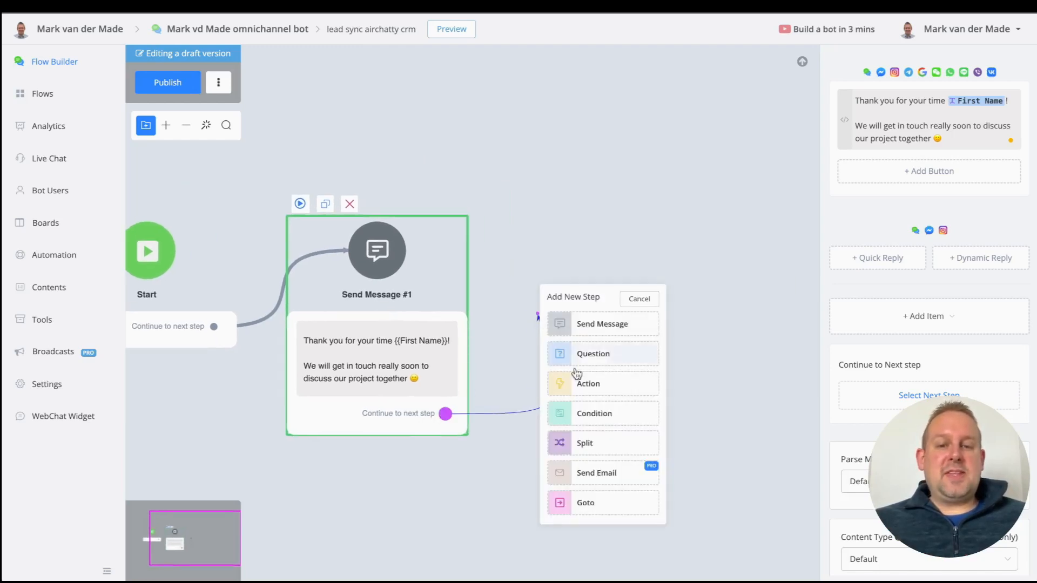
# Step: Add an Action step after the message holding a CRM V2 API item from Advanced Actions
pyautogui.click(613, 385)
pyautogui.moveTo(605, 380); pyautogui.dragTo(592, 276)
pyautogui.click(912, 222)
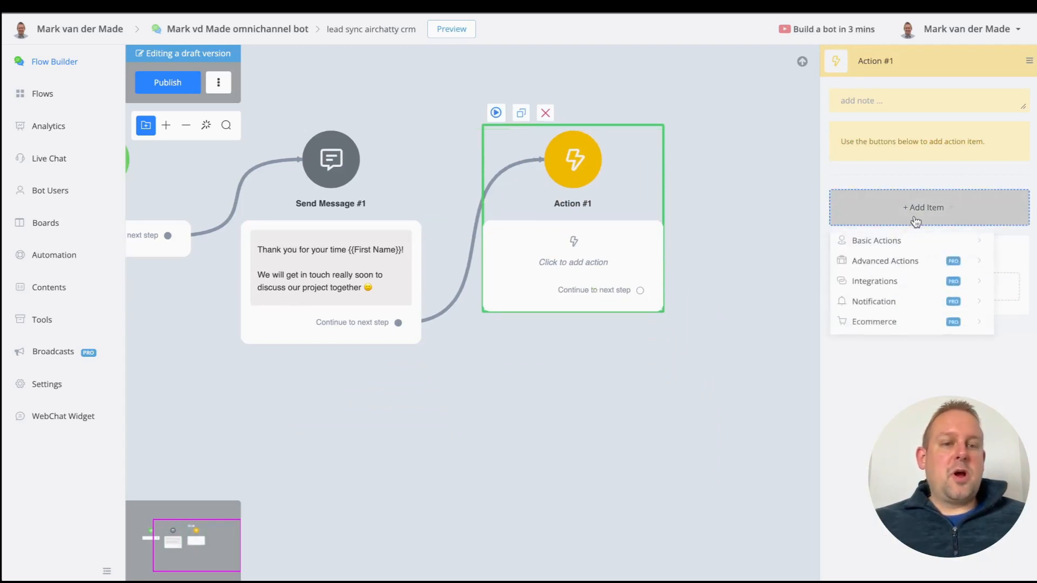
pyautogui.moveTo(882, 270)
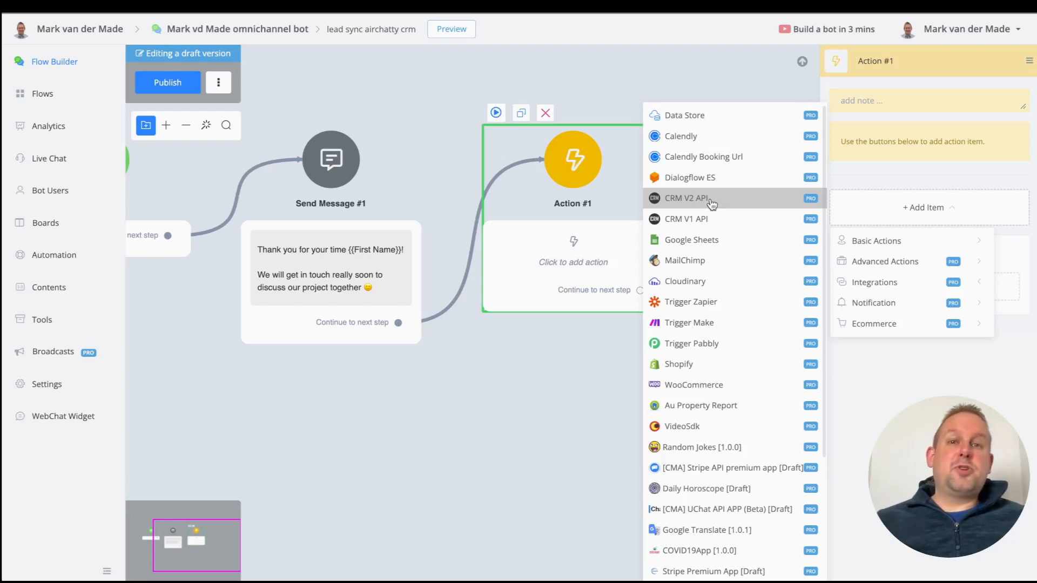
pyautogui.click(712, 200)
# Step: Set the CRM action to Create Contact and fill First Name with the First Name tag
pyautogui.click(891, 174)
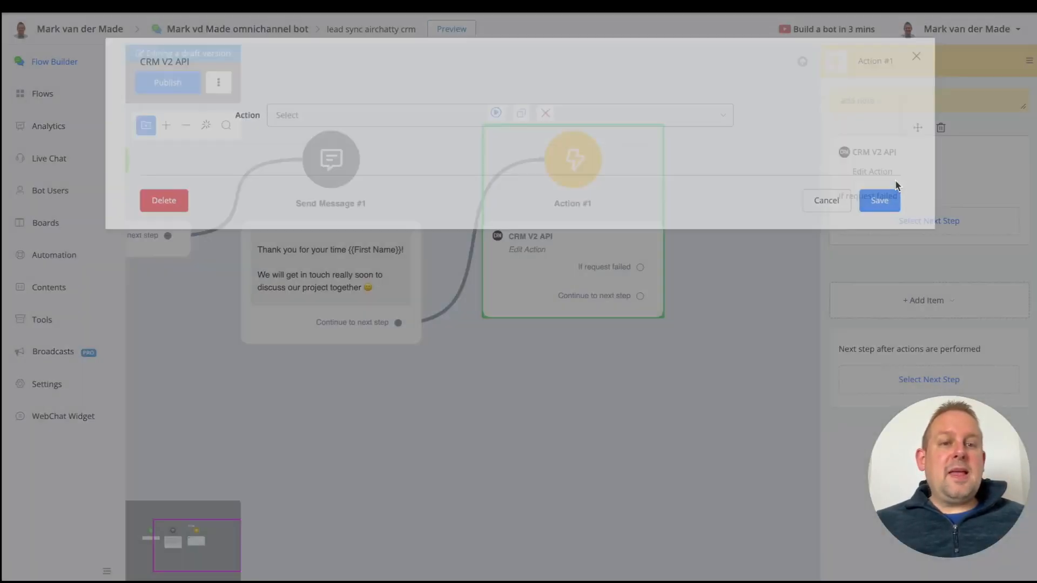
pyautogui.click(393, 120)
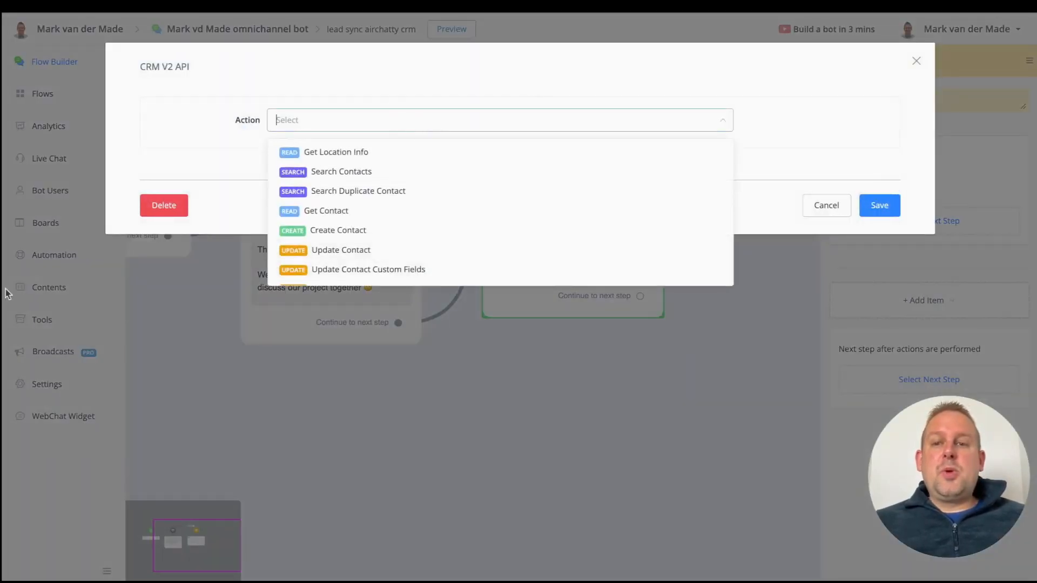
pyautogui.click(372, 236)
pyautogui.click(414, 180)
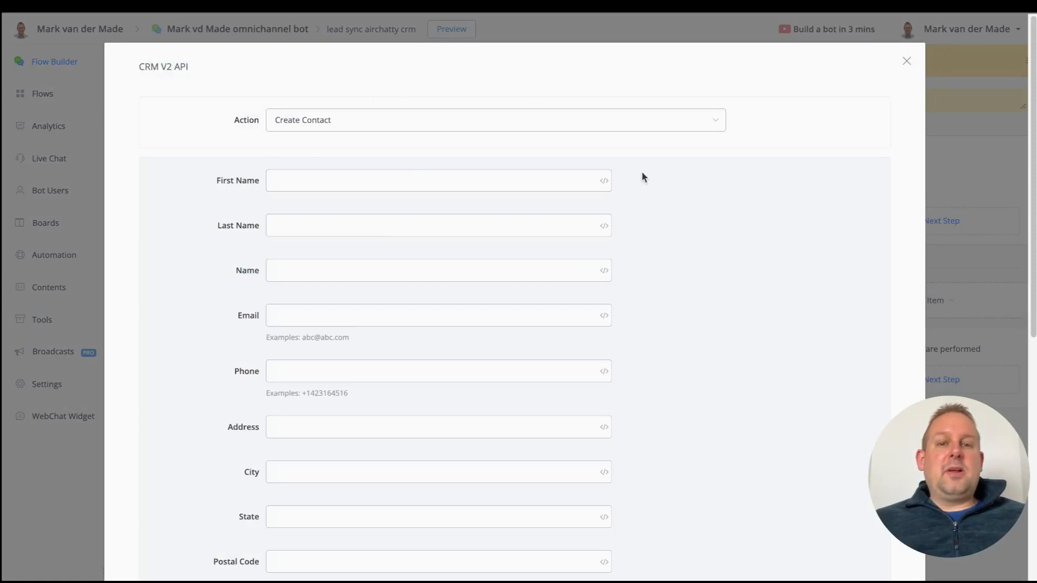
pyautogui.click(603, 181)
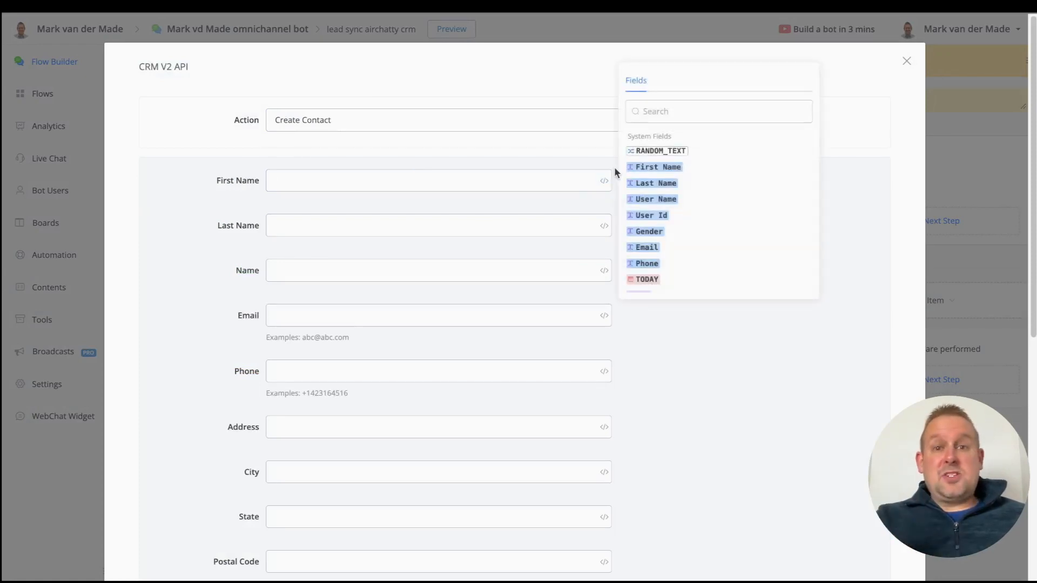
pyautogui.click(642, 169)
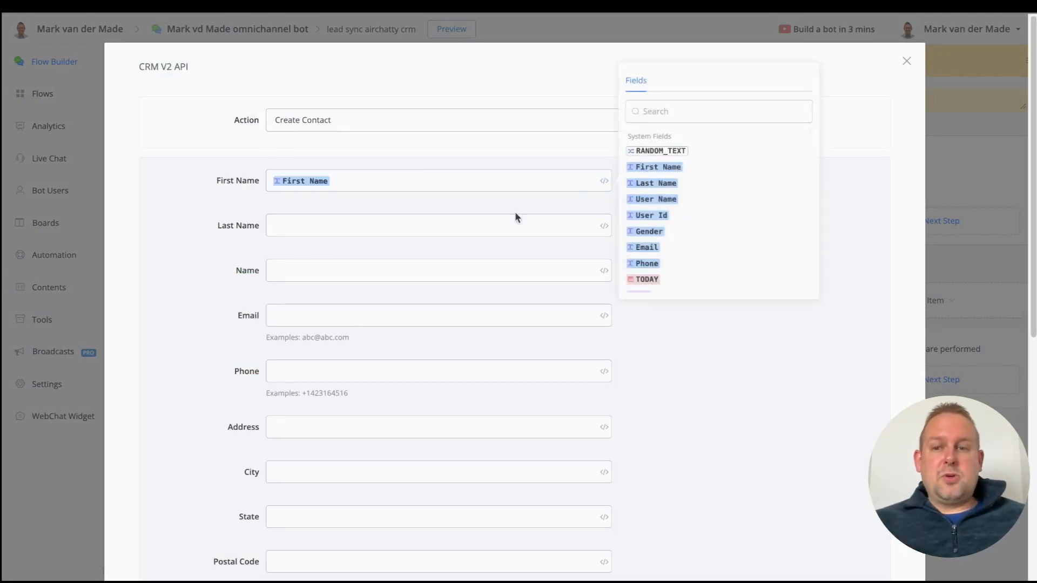
pyautogui.click(475, 235)
# Step: Fill Last Name with the Last Name tag and Name with the First Name and Last Name tags
pyautogui.click(604, 226)
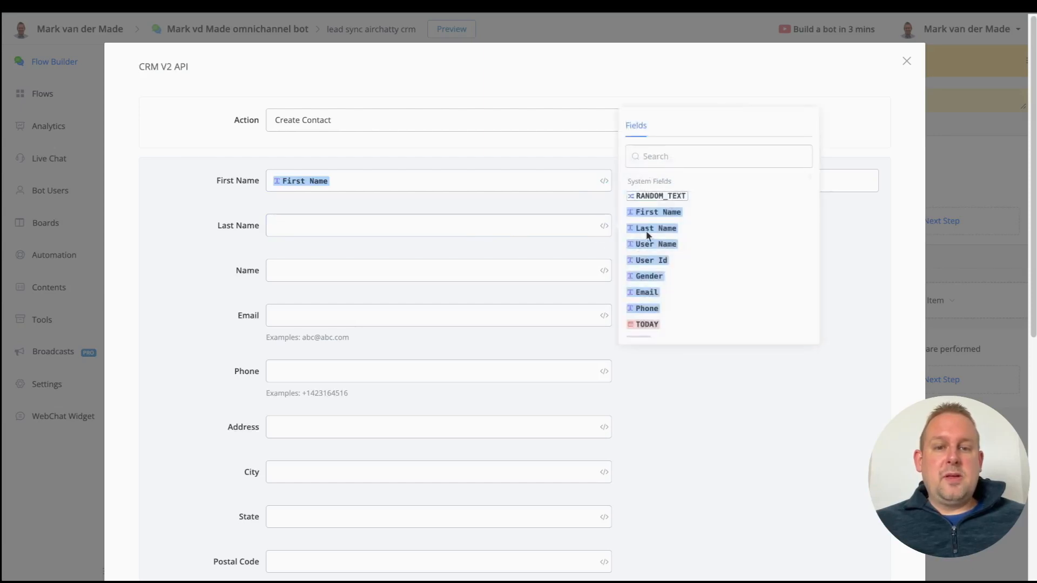
pyautogui.click(657, 229)
pyautogui.click(565, 278)
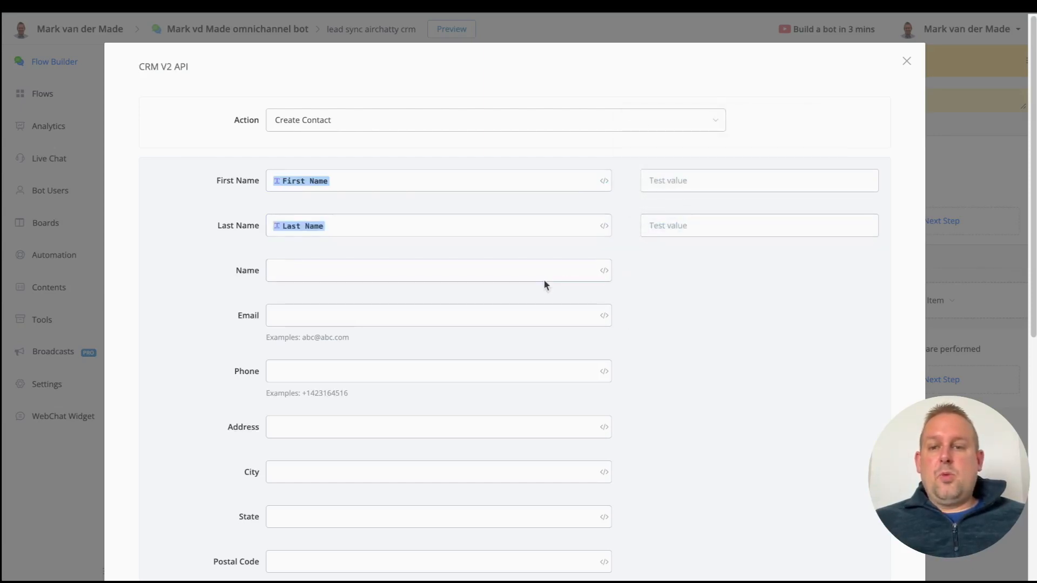
pyautogui.click(604, 270)
pyautogui.click(656, 258)
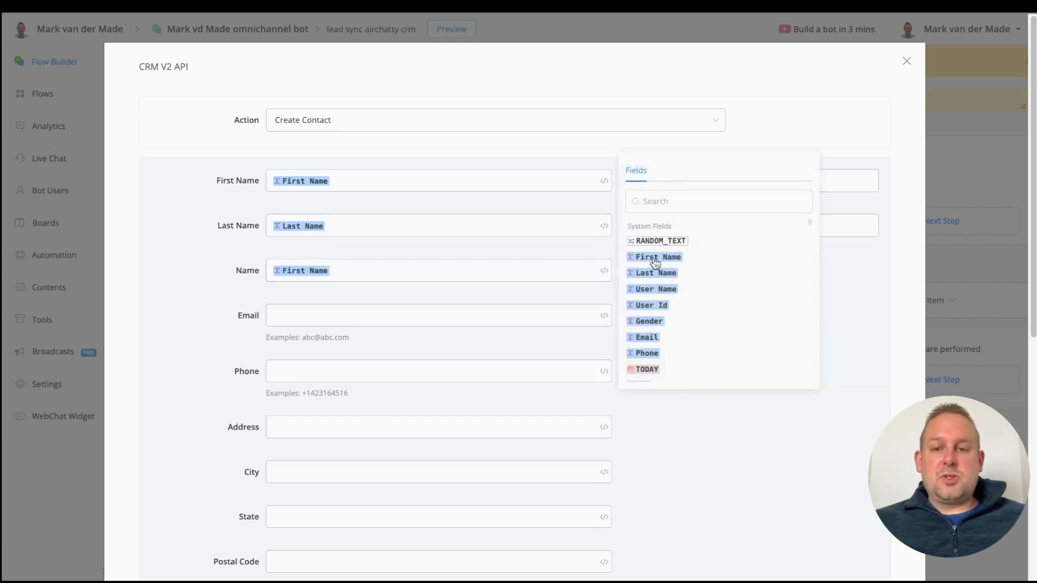
pyautogui.click(444, 276)
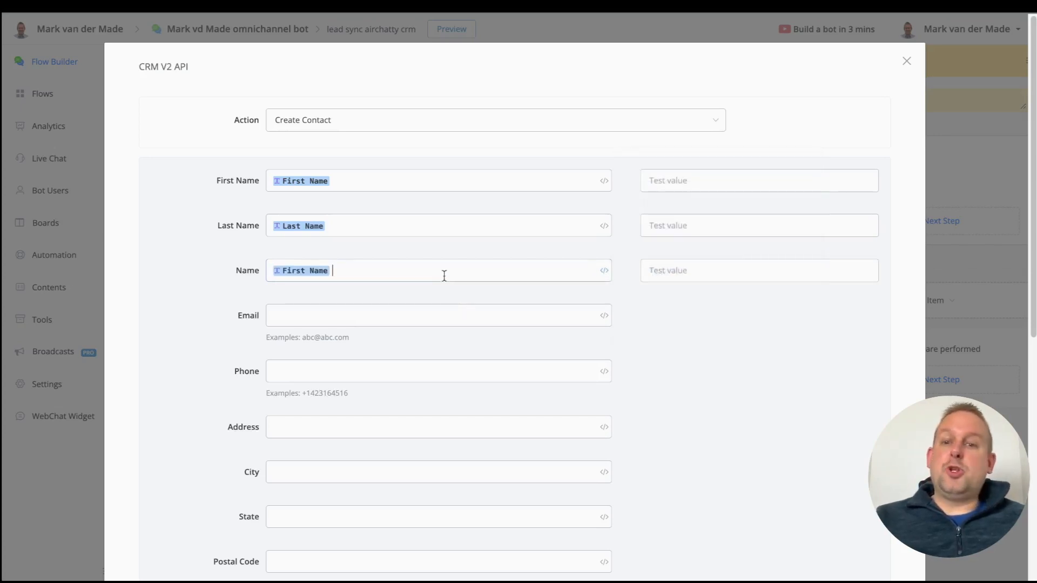
pyautogui.click(608, 271)
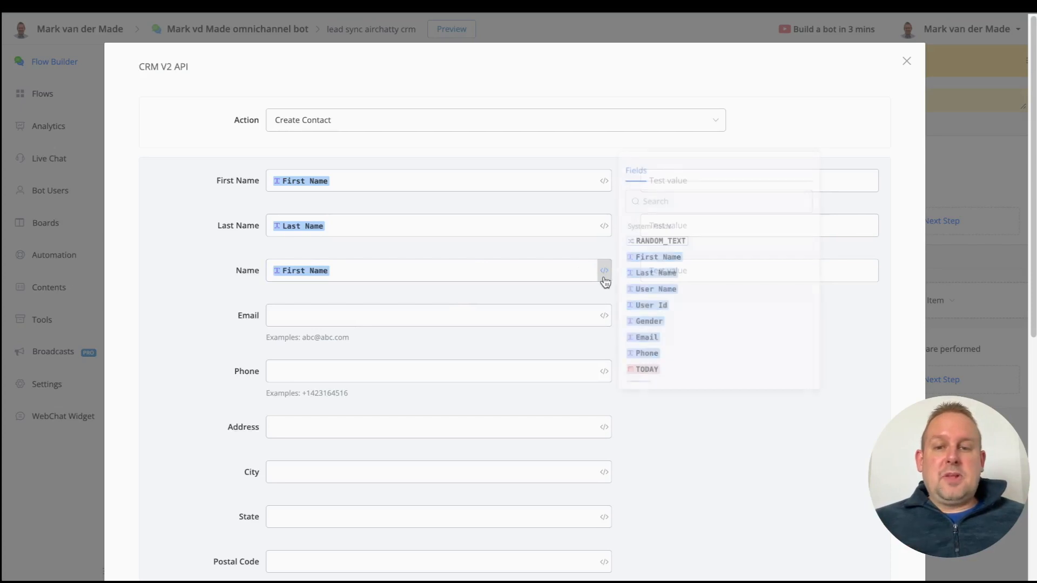
pyautogui.click(638, 274)
# Step: Fill the Email and Phone fields with the user's Email and Phone tags
pyautogui.click(440, 320)
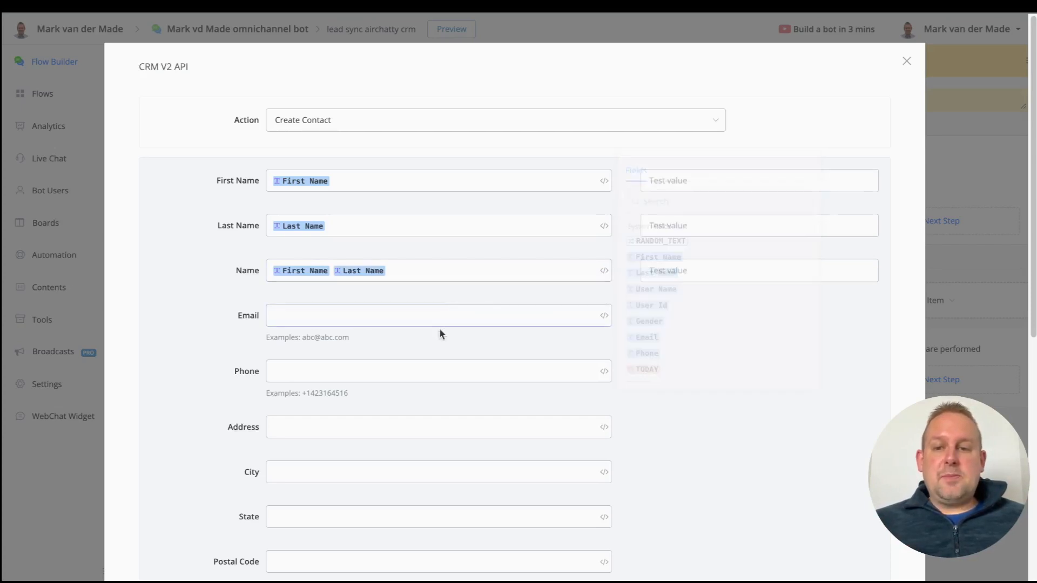
pyautogui.click(603, 315)
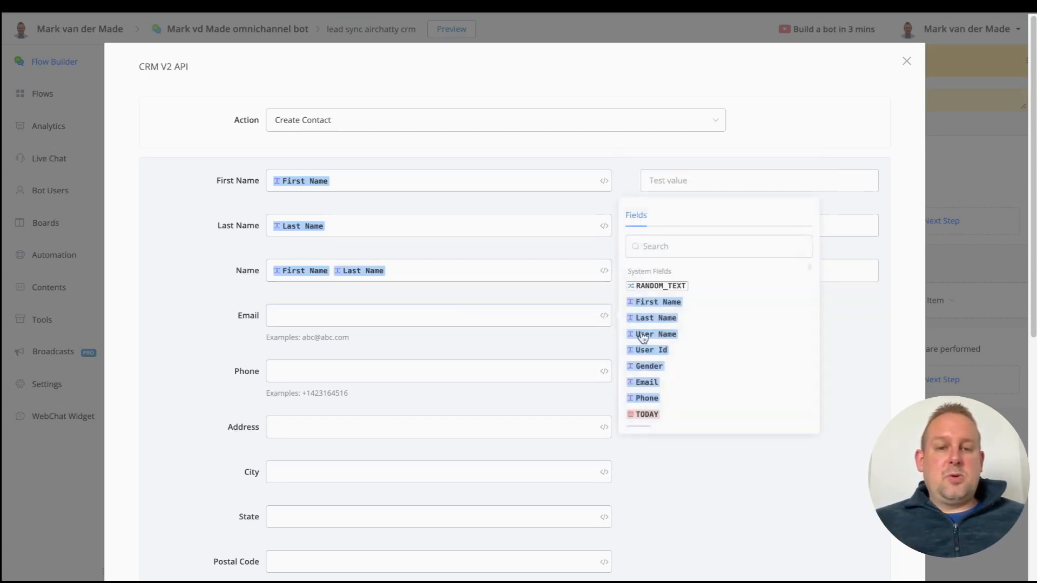
pyautogui.click(643, 383)
pyautogui.click(454, 371)
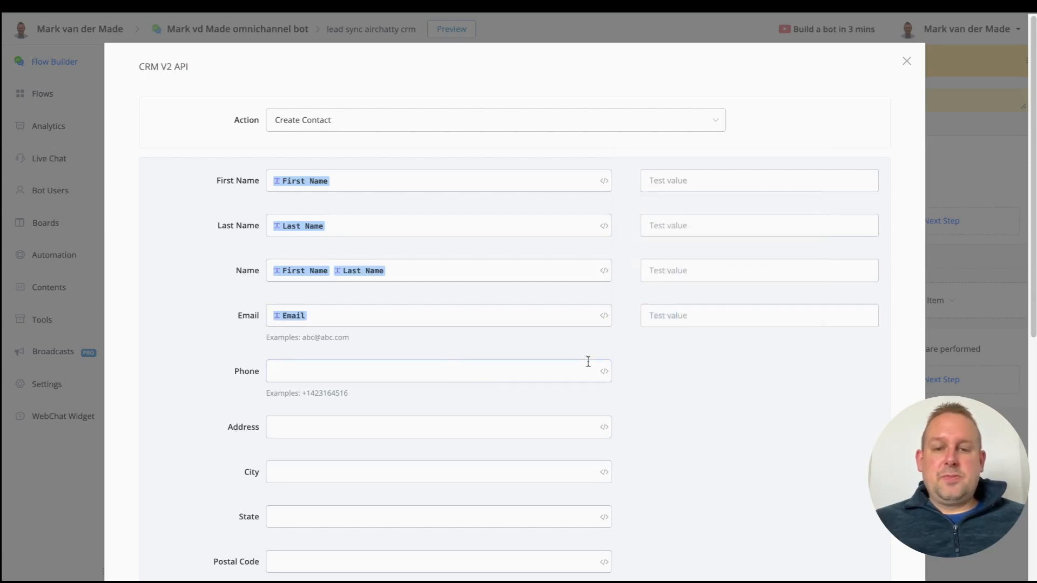
pyautogui.click(605, 372)
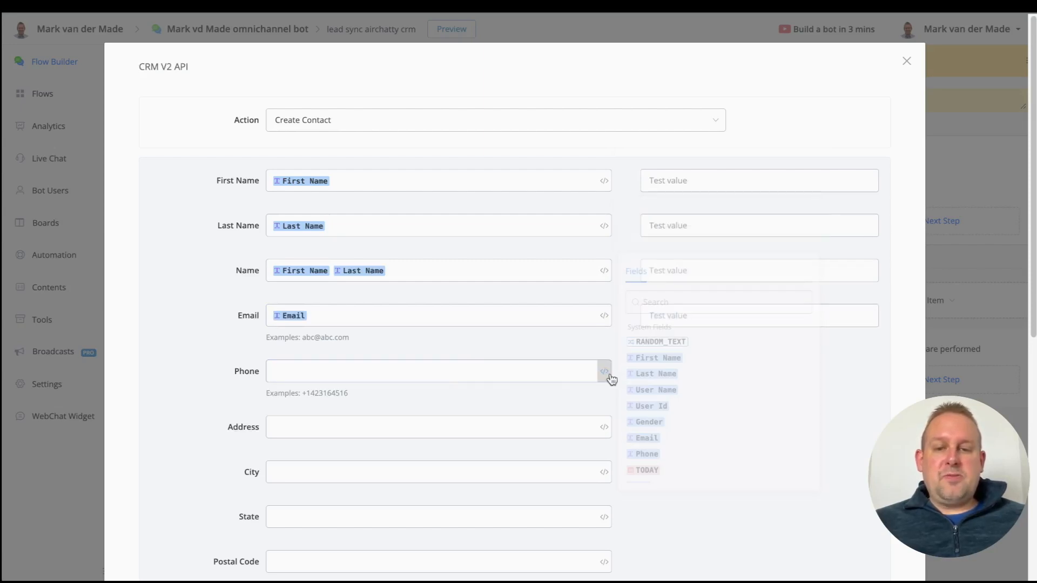
pyautogui.click(647, 454)
pyautogui.scroll(-5, 458, 403)
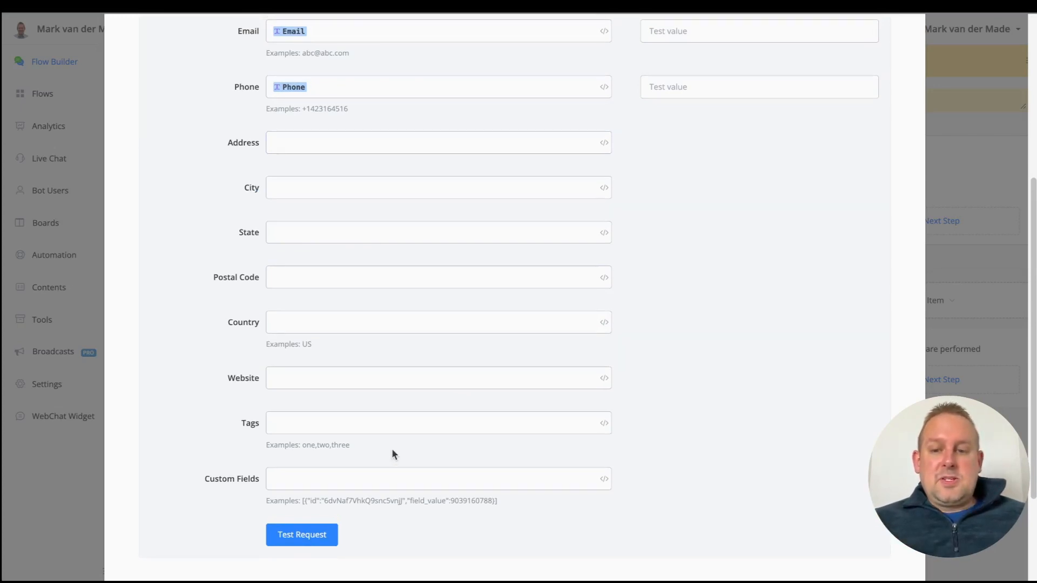
# Step: Paste the tags 'lead' and 'restaurant owner' and leave Custom Fields empty
pyautogui.scroll(1, 392, 453)
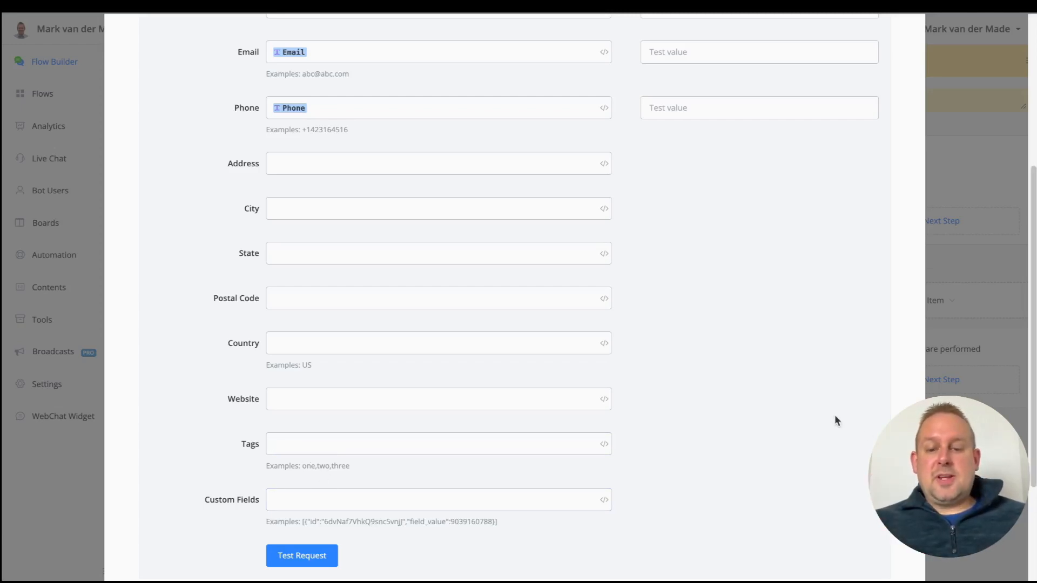
pyautogui.write('lead,restaurant owner,')
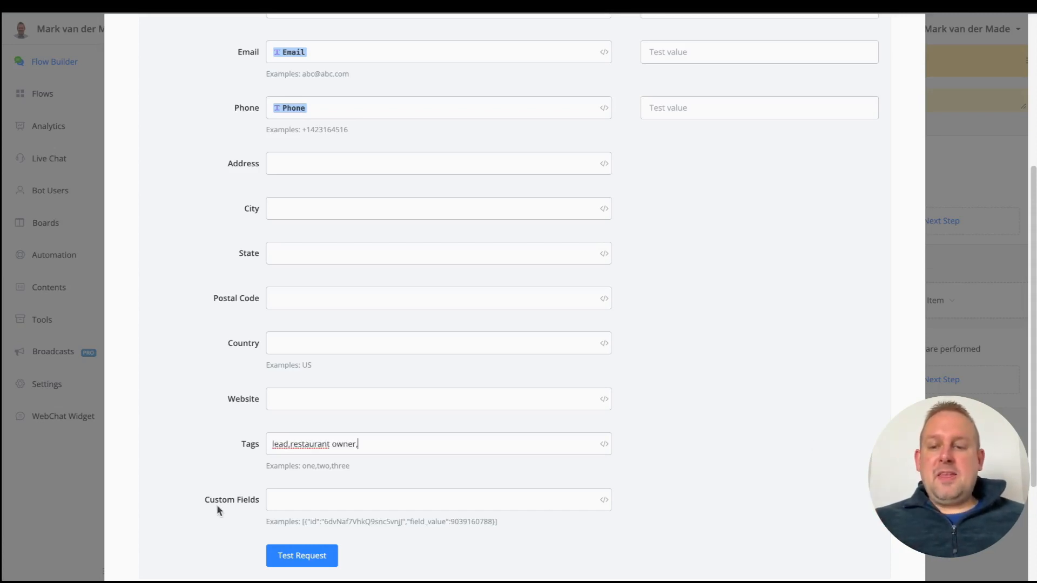
pyautogui.scroll(-3, 212, 502)
pyautogui.scroll(3, 265, 434)
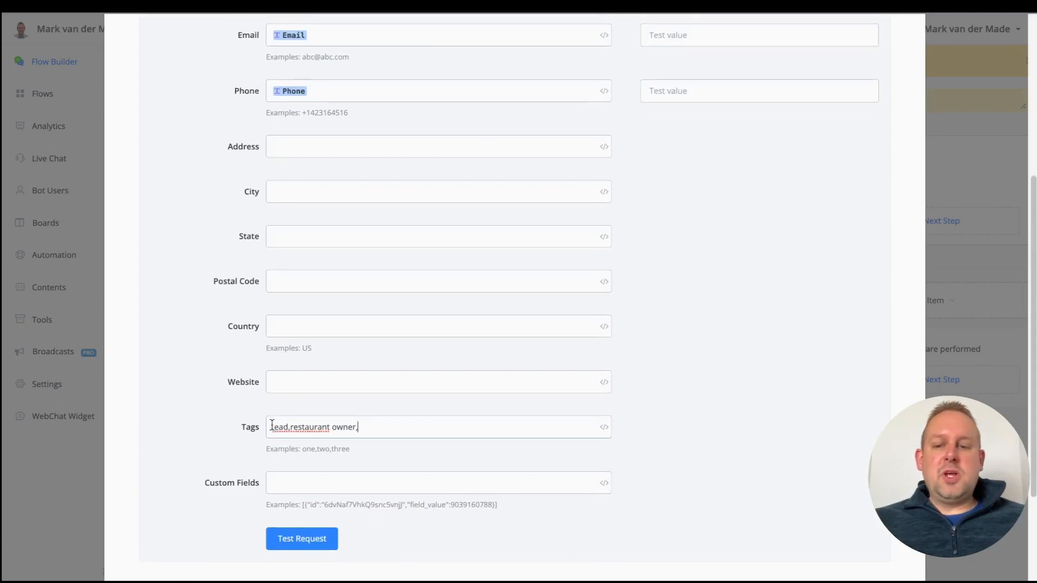
pyautogui.scroll(-1, 268, 465)
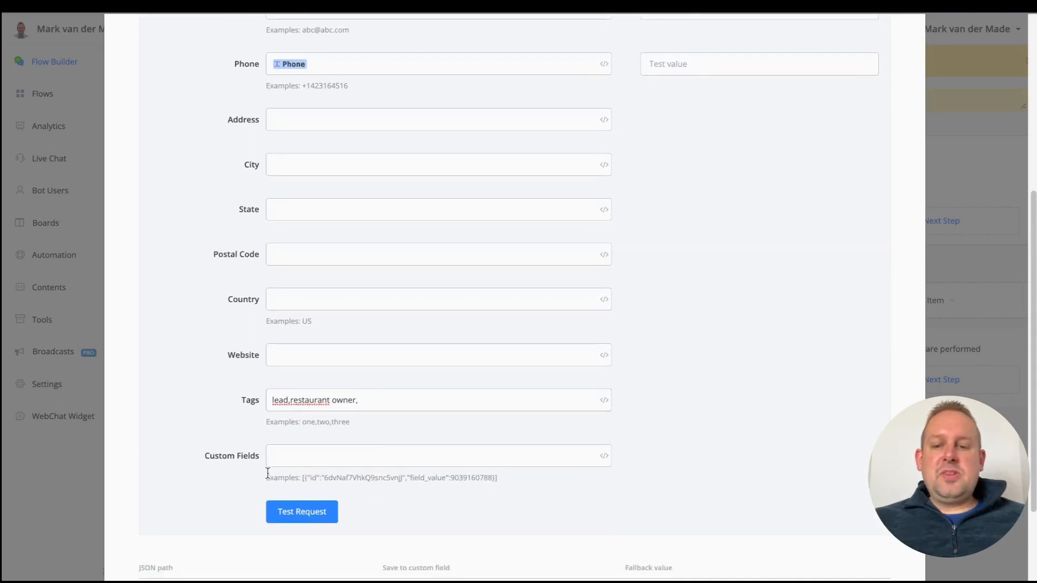
pyautogui.moveTo(303, 479); pyautogui.dragTo(546, 484)
pyautogui.click(316, 478)
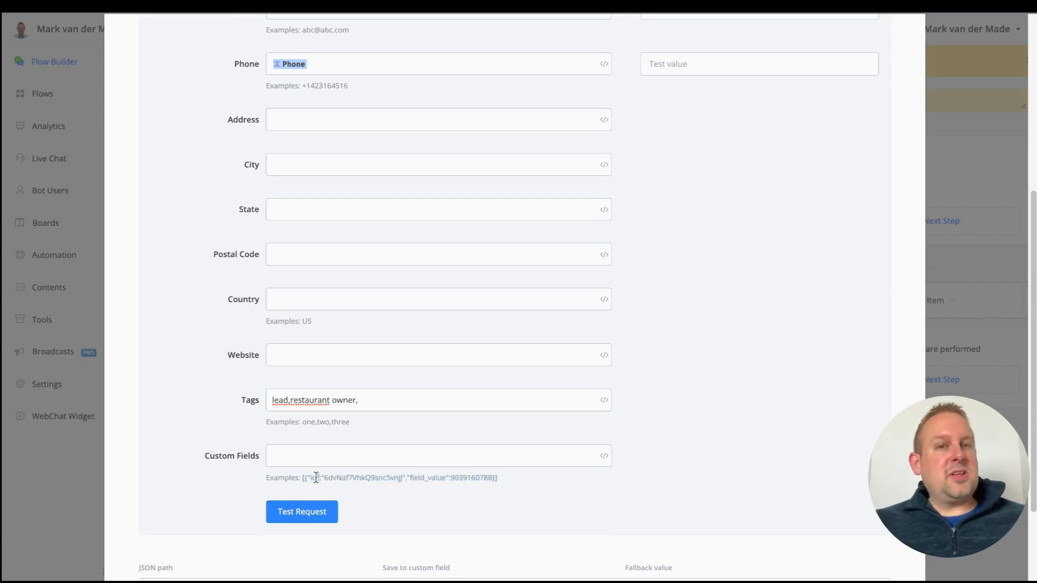
pyautogui.doubleClick(348, 477)
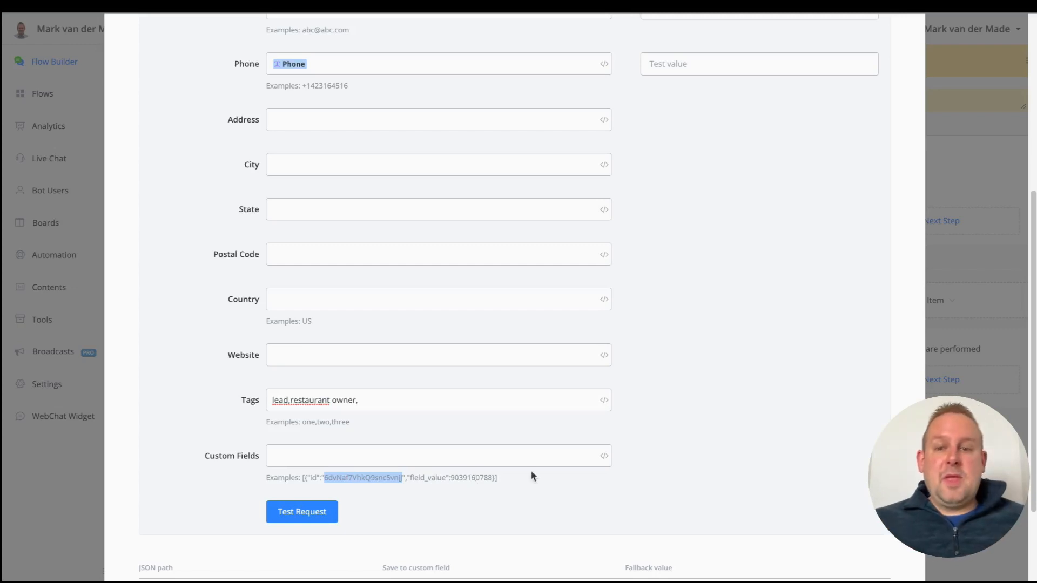
pyautogui.click(354, 458)
pyautogui.scroll(-3, 687, 481)
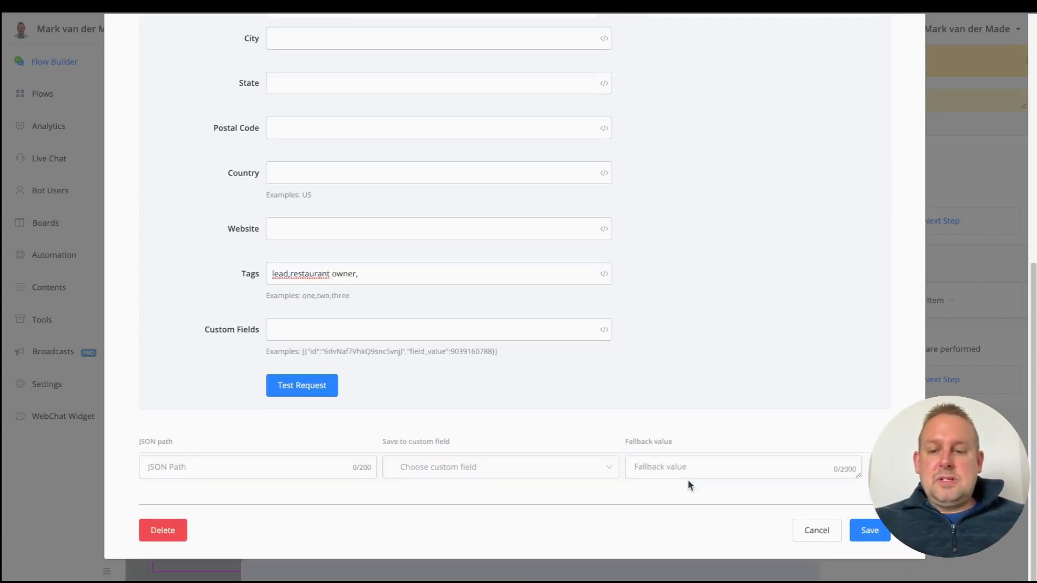
pyautogui.scroll(8, 682, 323)
# Step: Enter sample test values for first name, last name, full name, email and phone
pyautogui.click(713, 180)
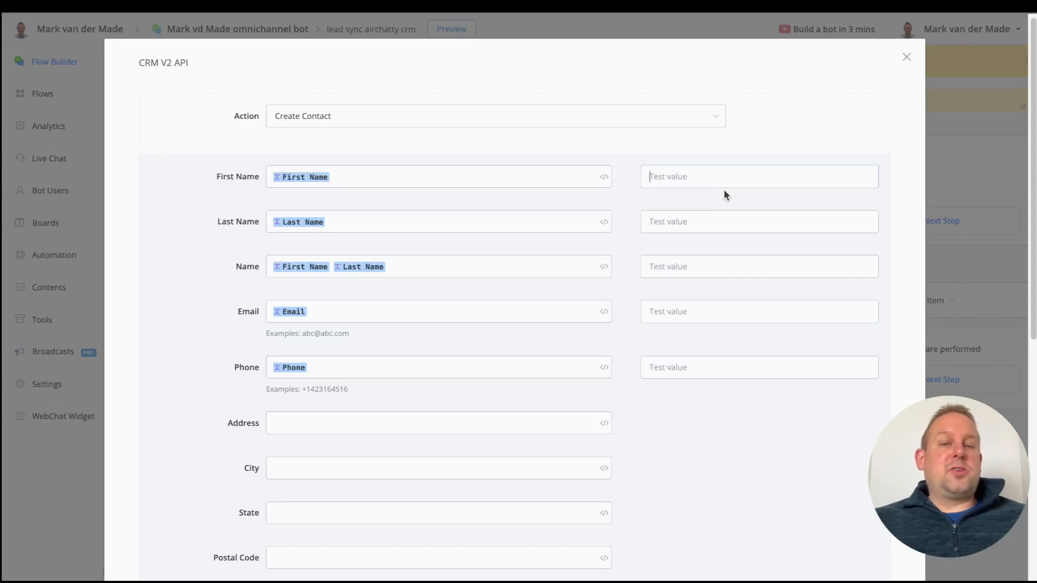
pyautogui.press('Tab')
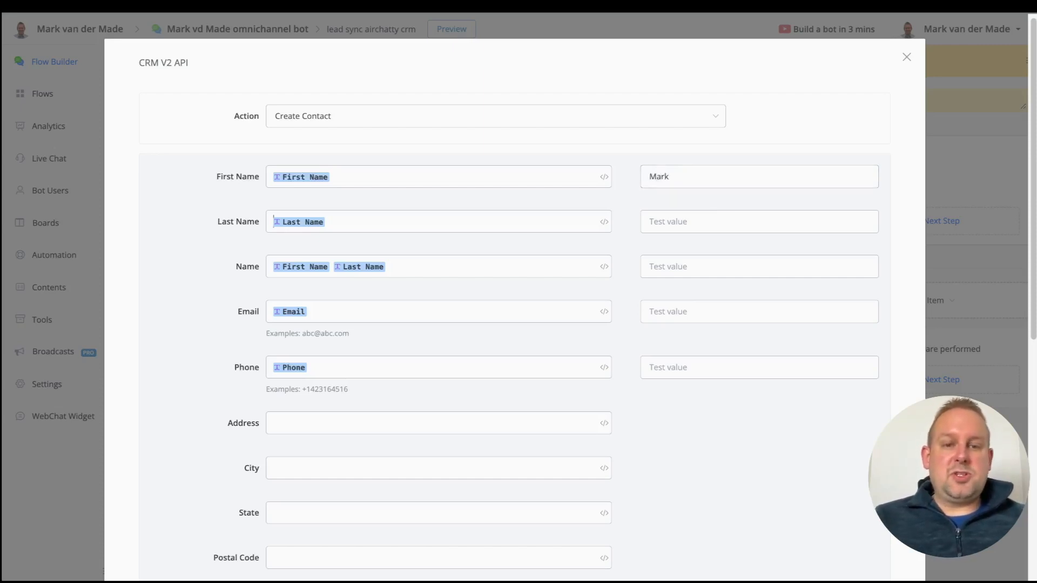
pyautogui.press('Tab')
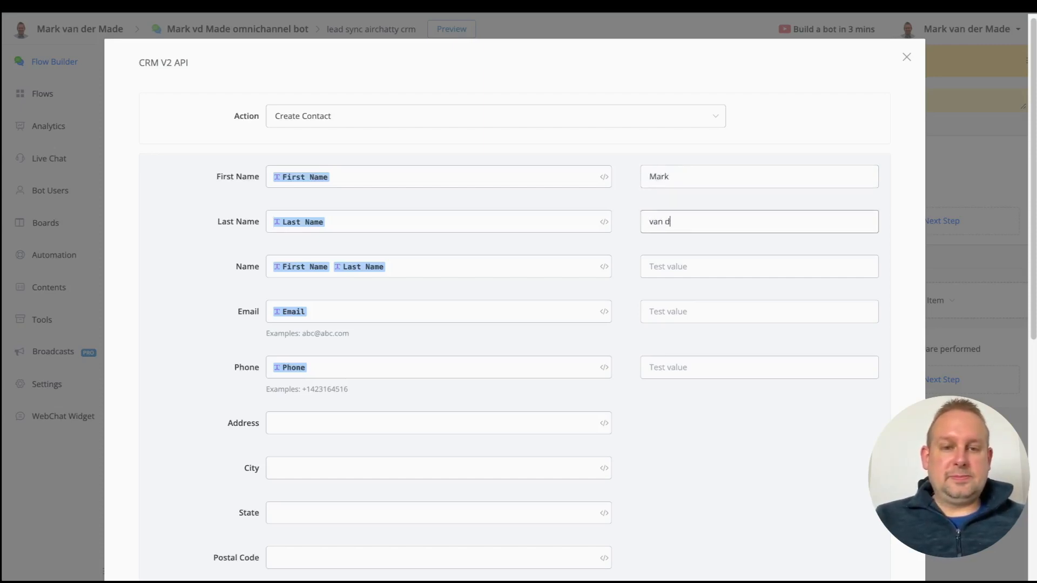
pyautogui.press('Tab')
pyautogui.press('Tab')
pyautogui.press('Tab')
pyautogui.press('Tab')
pyautogui.press('Tab')
pyautogui.press('Tab')
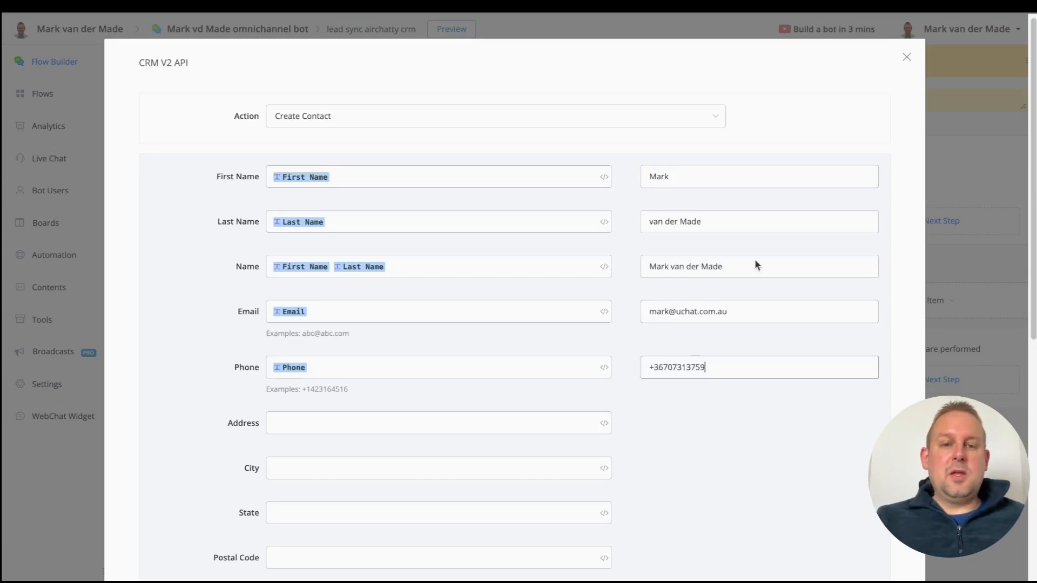
# Step: Run the test request and get a 201 response with the created contact's sample data
pyautogui.scroll(-8, 750, 416)
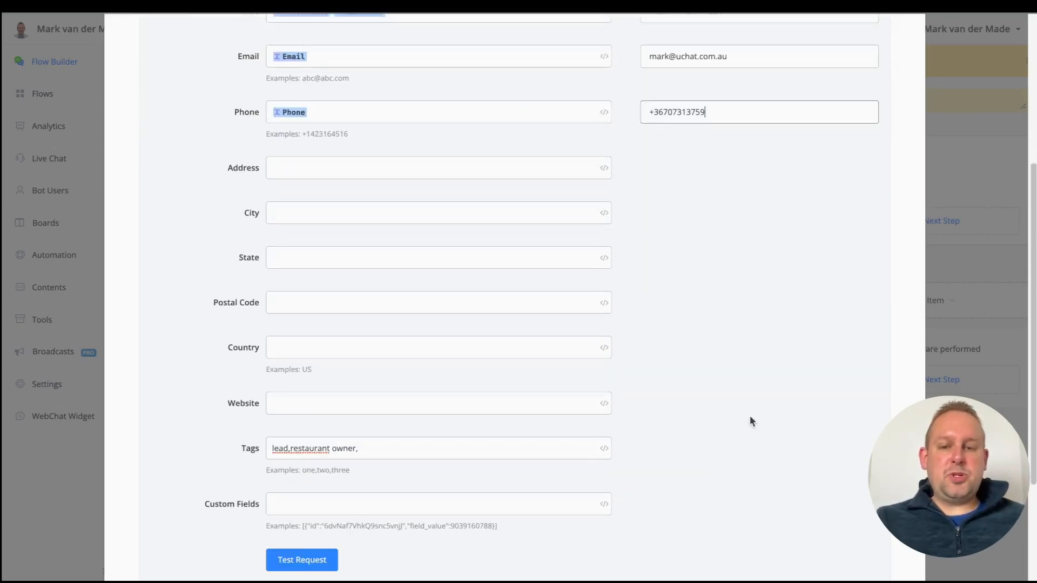
pyautogui.click(321, 390)
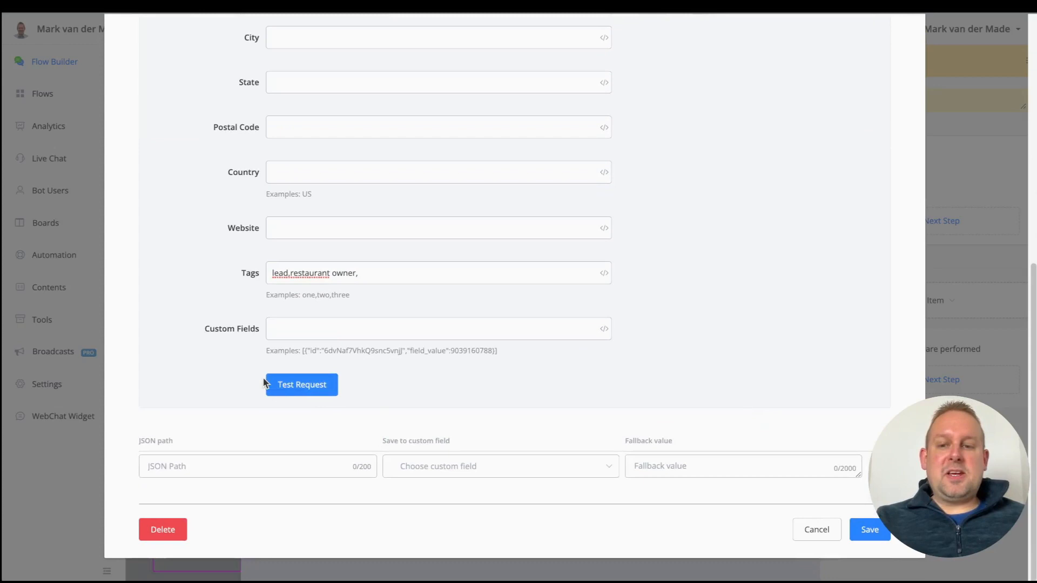
pyautogui.click(294, 396)
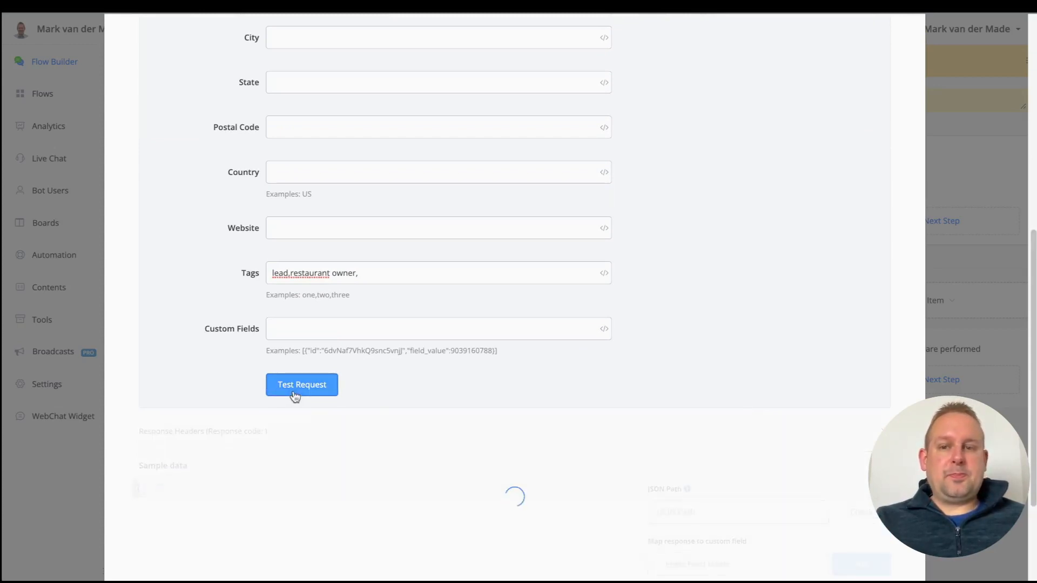
pyautogui.scroll(-3, 580, 378)
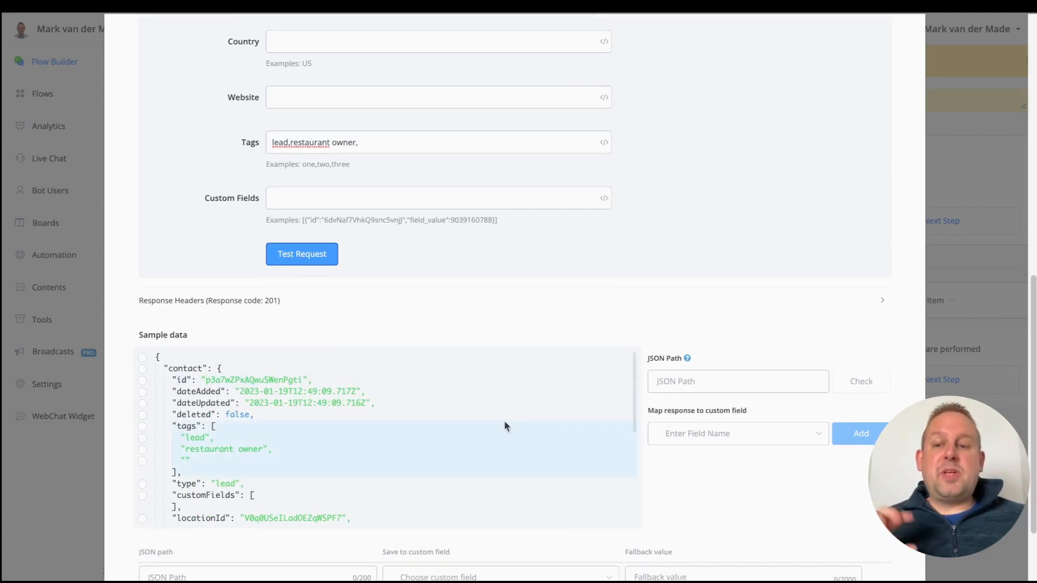
# Step: Map the response's $.contact.id to the CRM Contact Id custom field
pyautogui.click(142, 381)
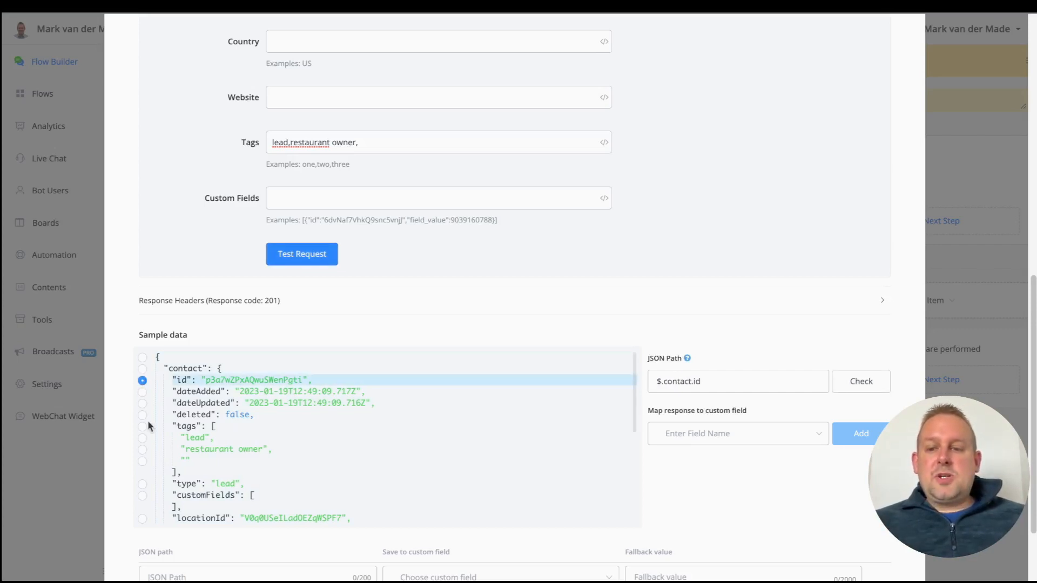
pyautogui.click(735, 433)
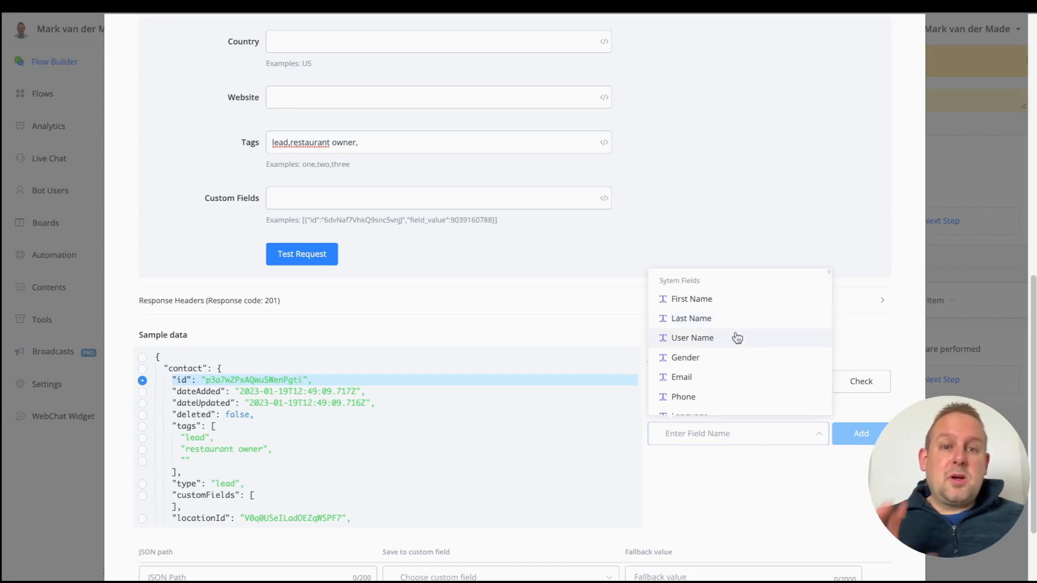
pyautogui.write('crm')
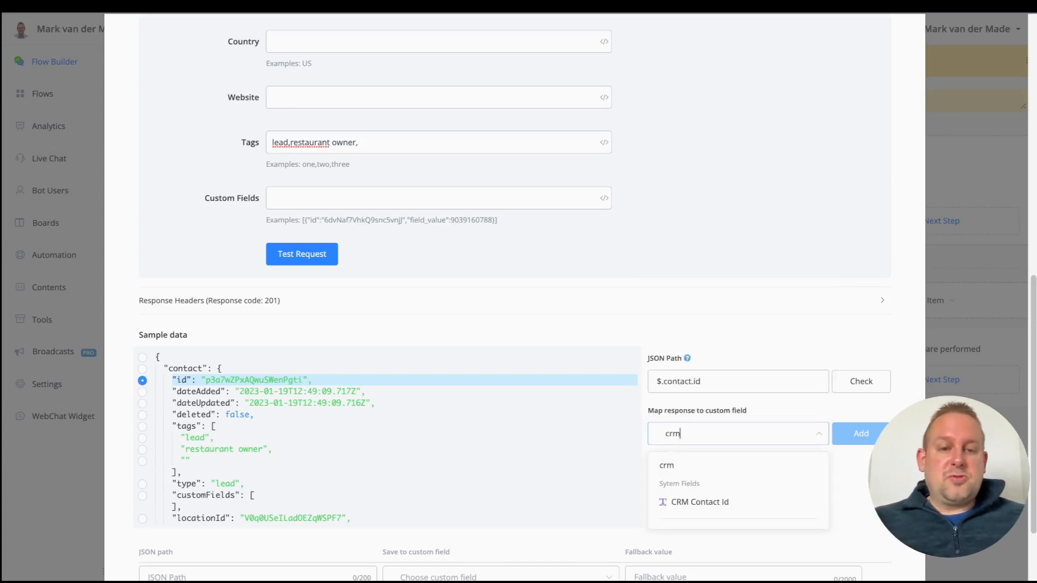
pyautogui.click(675, 502)
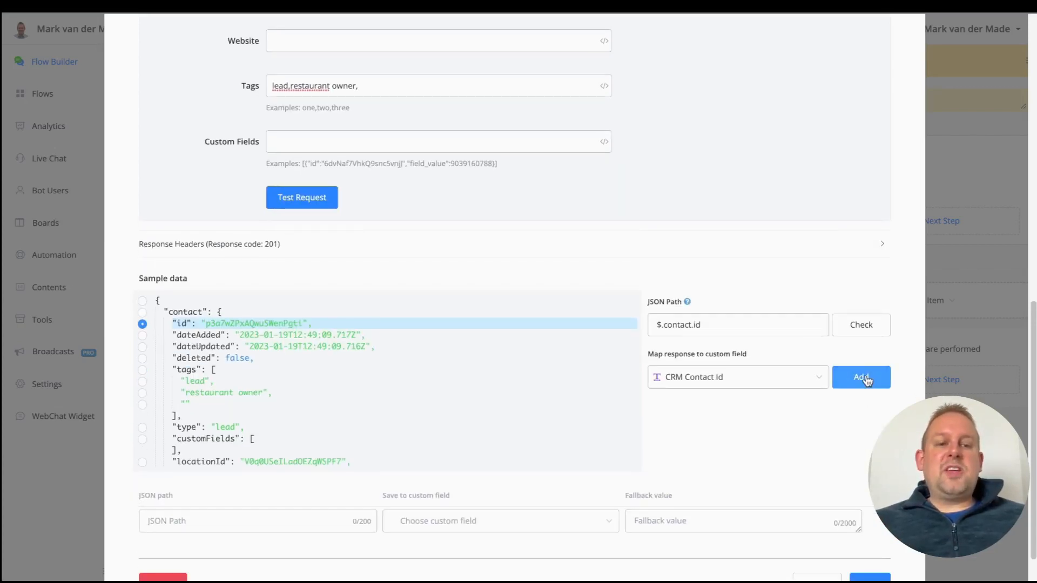
pyautogui.click(834, 377)
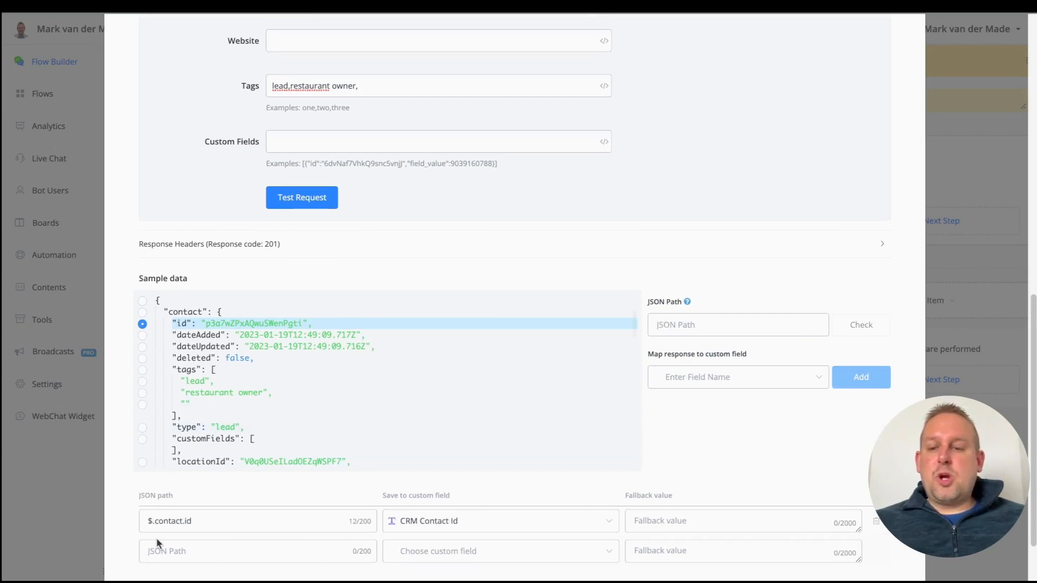
pyautogui.scroll(-2, 227, 371)
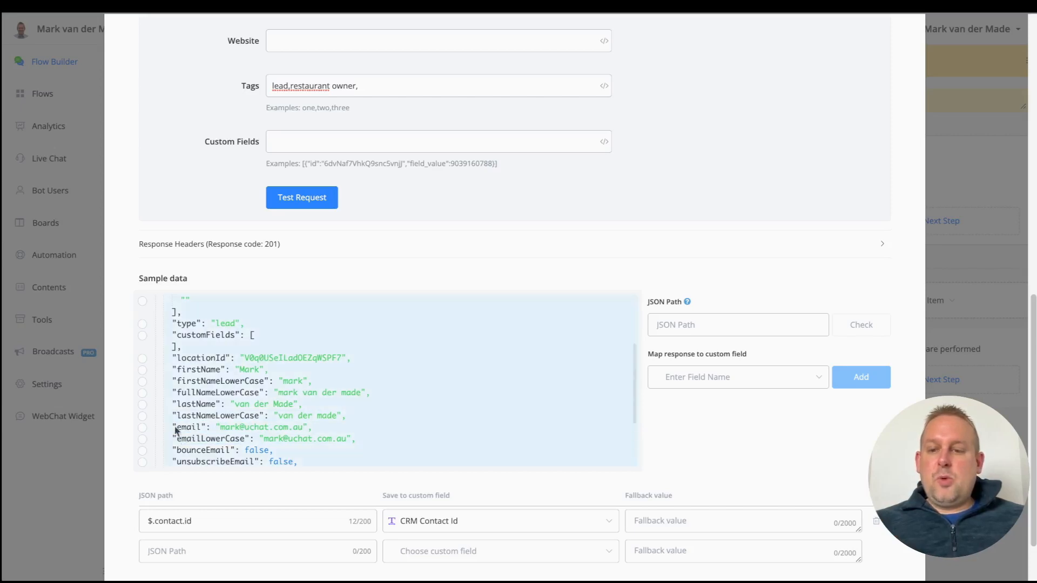
# Step: Review the sample JSON name fields and save the Create Contact request settings
pyautogui.scroll(-1, 202, 439)
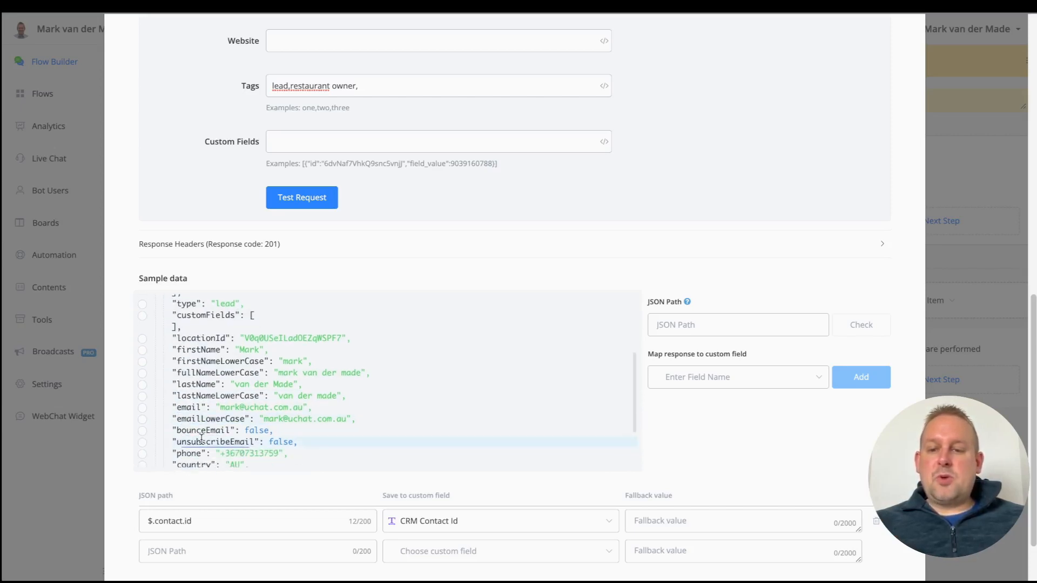
pyautogui.scroll(-1, 346, 450)
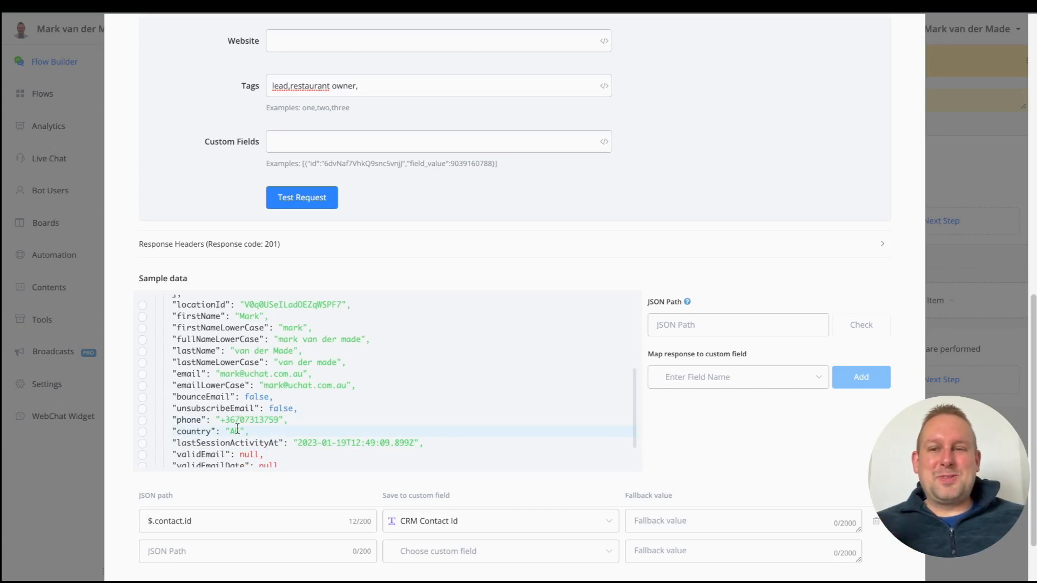
pyautogui.scroll(3, 238, 428)
pyautogui.scroll(4, 640, 178)
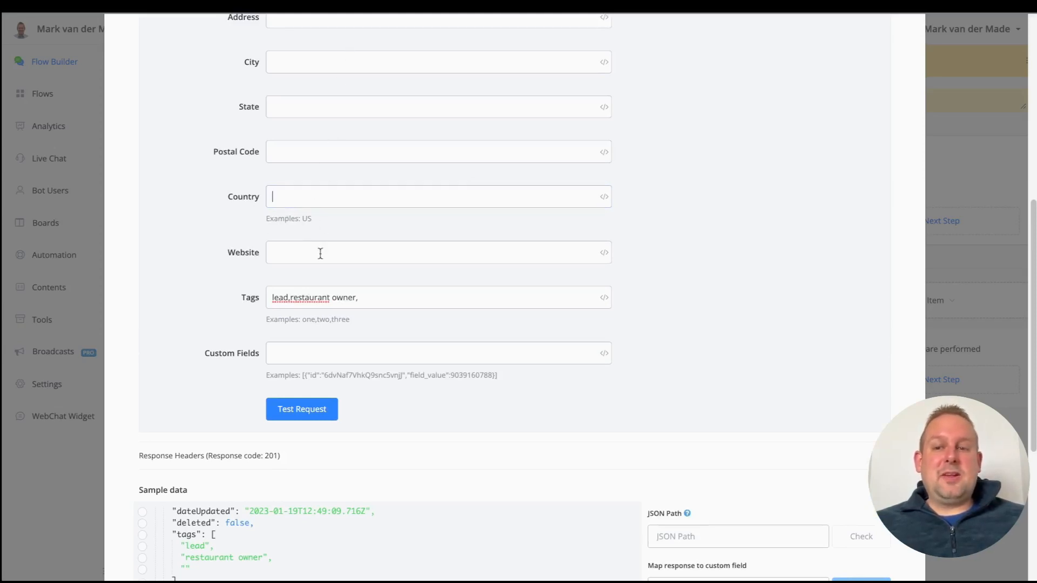
pyautogui.scroll(-5, 566, 313)
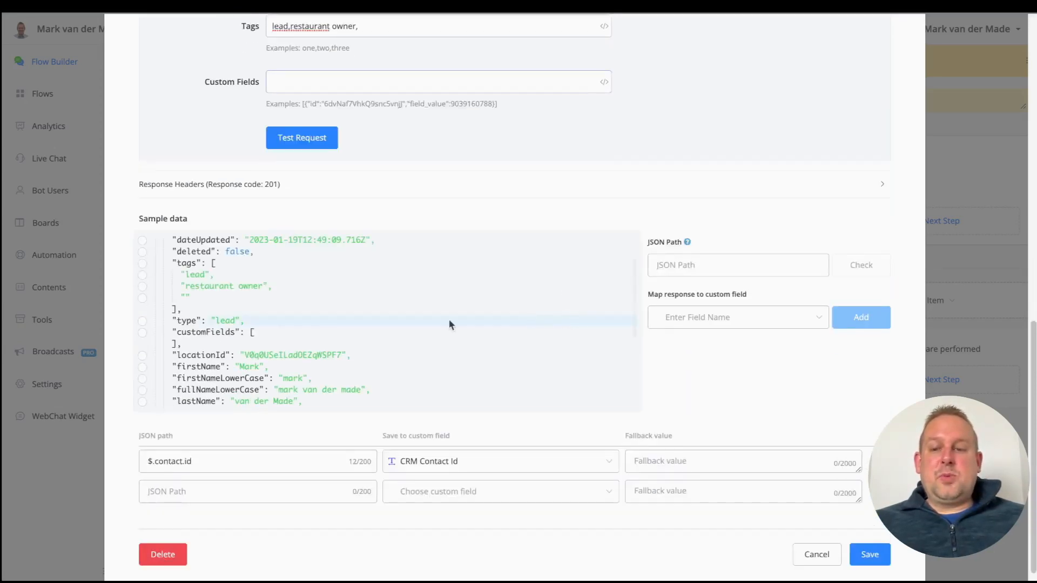
pyautogui.scroll(-2, 384, 260)
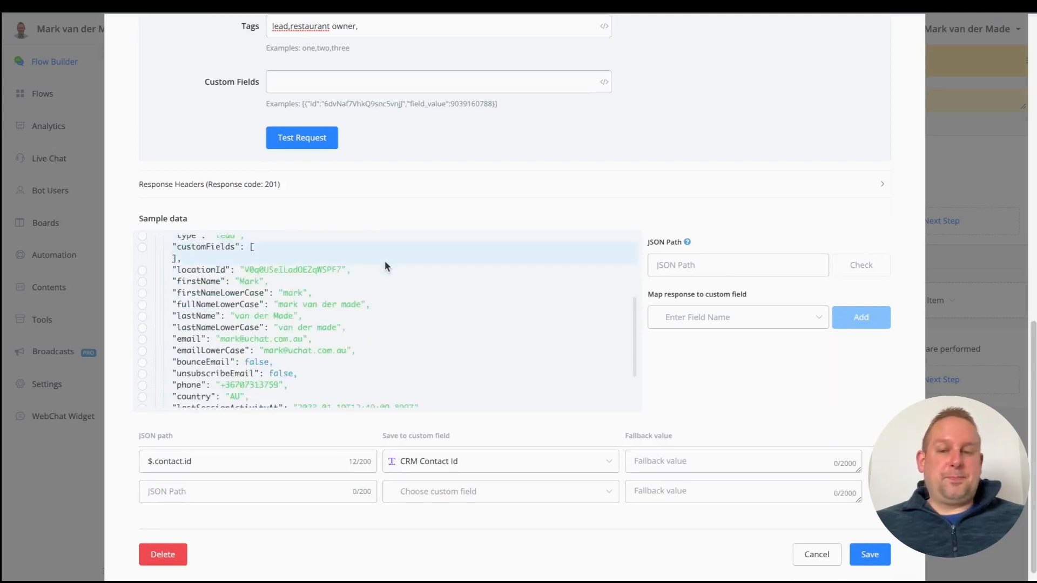
pyautogui.scroll(-3, 384, 261)
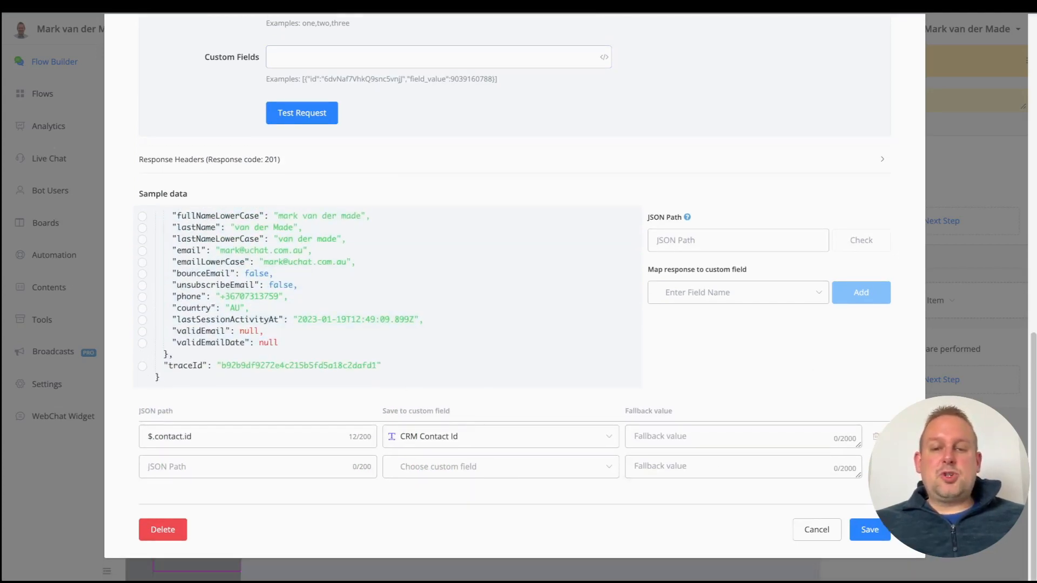
pyautogui.click(881, 532)
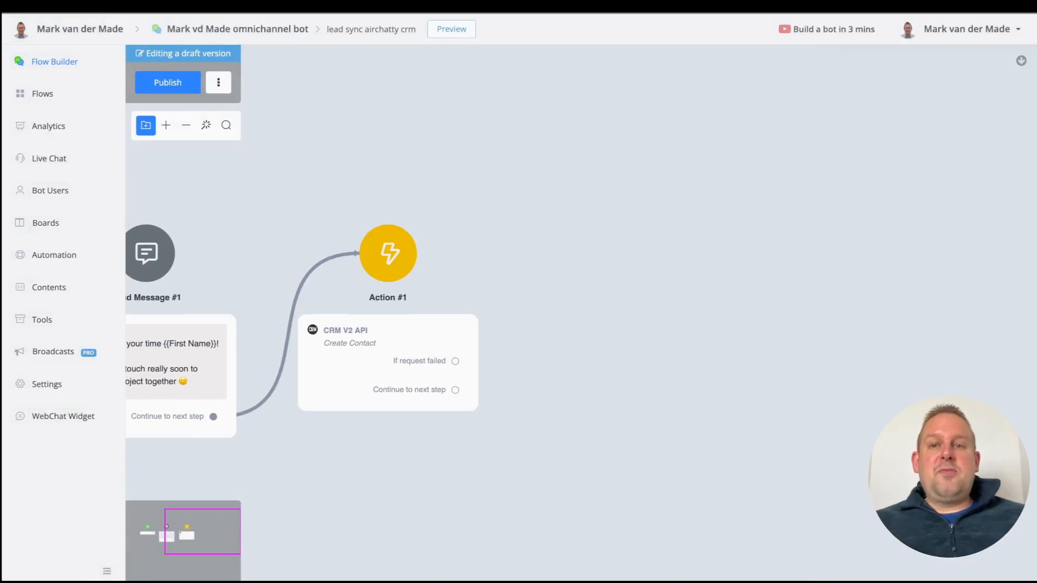
# Step: Open the account avatar link in a new tab, showing the workspace dashboard with 1132 bot users
pyautogui.rightClick(27, 30)
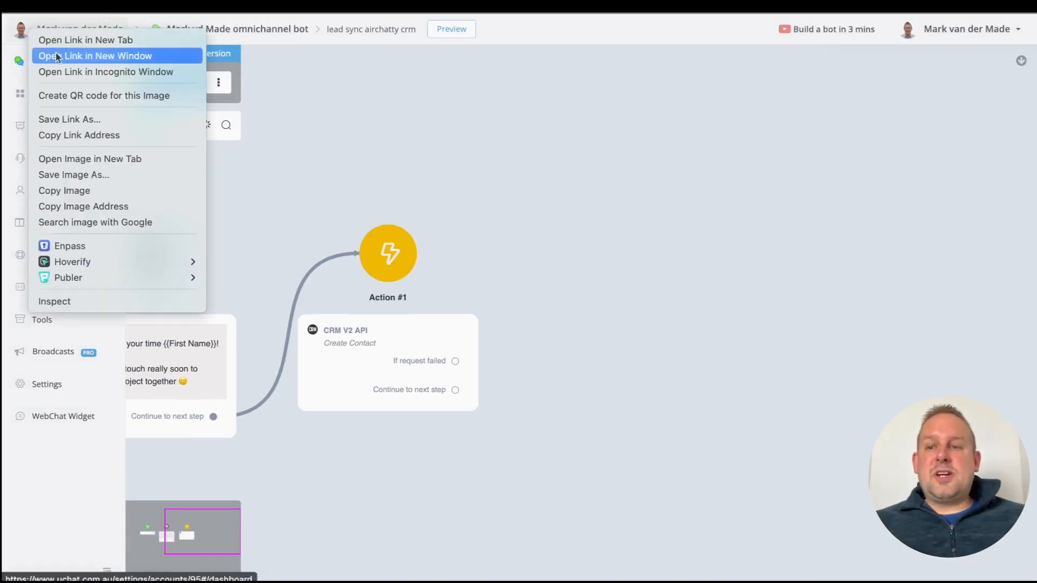
pyautogui.click(72, 40)
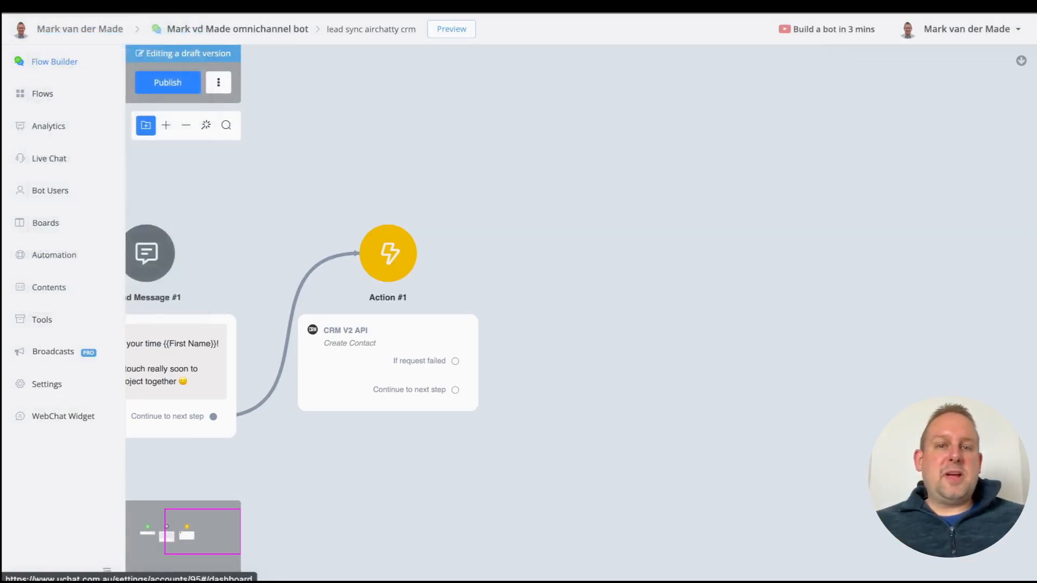
pyautogui.click(514, 5)
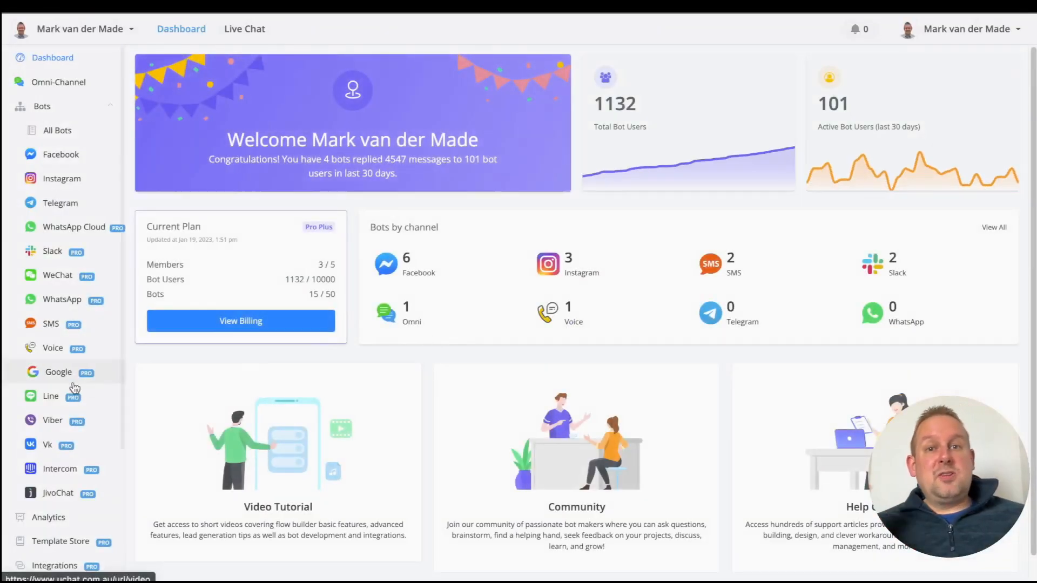
pyautogui.scroll(-3, 34, 496)
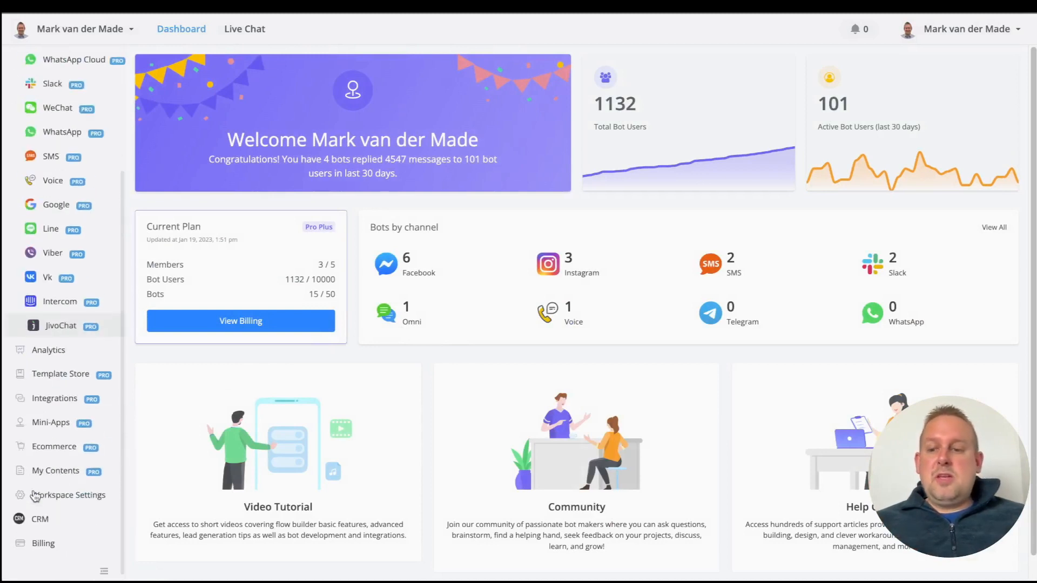
# Step: Open CRM Contacts, showing the test contact tagged lead and restaurant owner
pyautogui.click(40, 519)
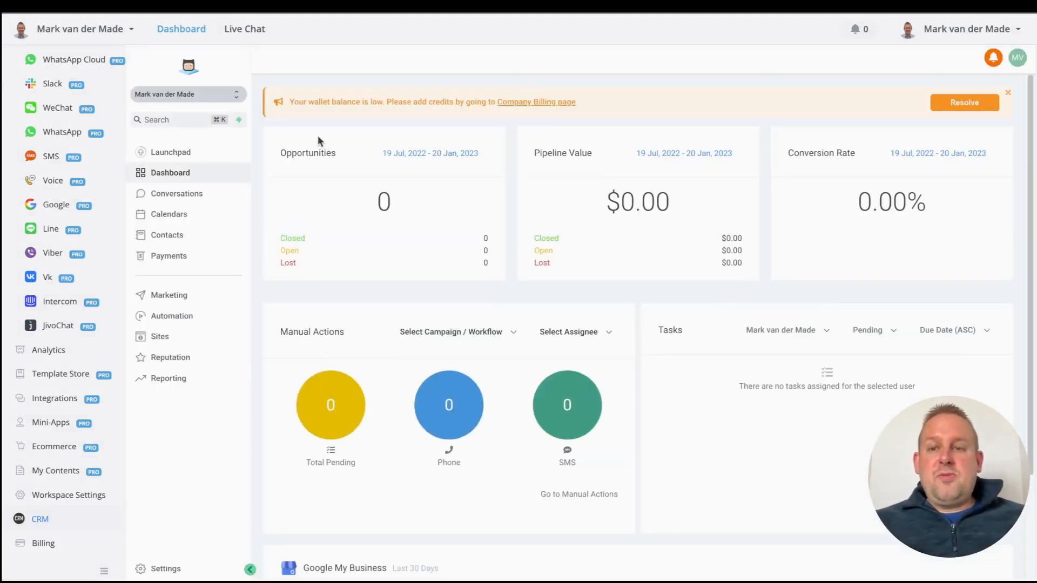
pyautogui.click(144, 238)
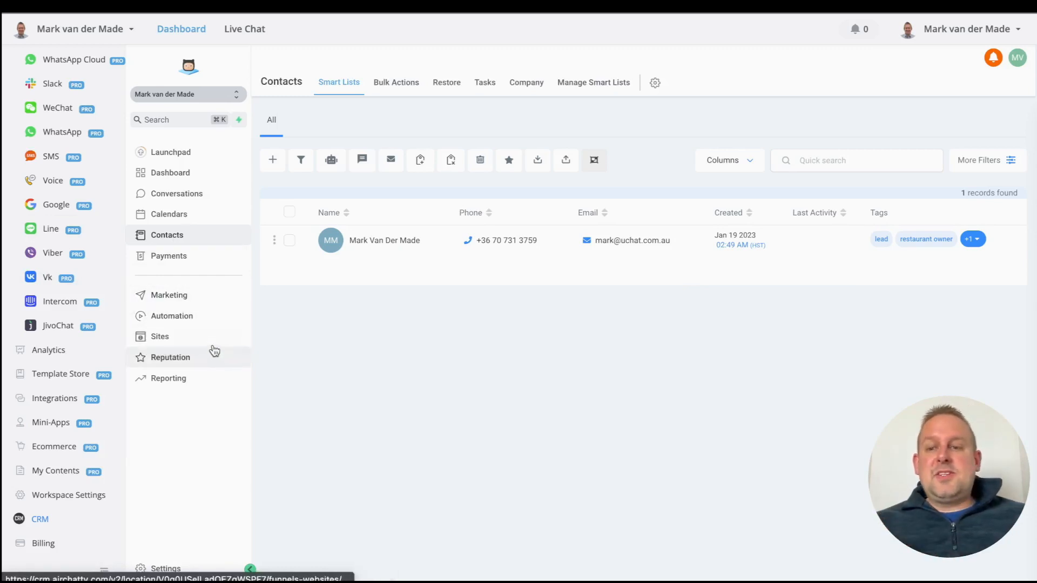
# Step: Go to Automation Workflows and create a new workflow using the Start from scratch template
pyautogui.click(195, 318)
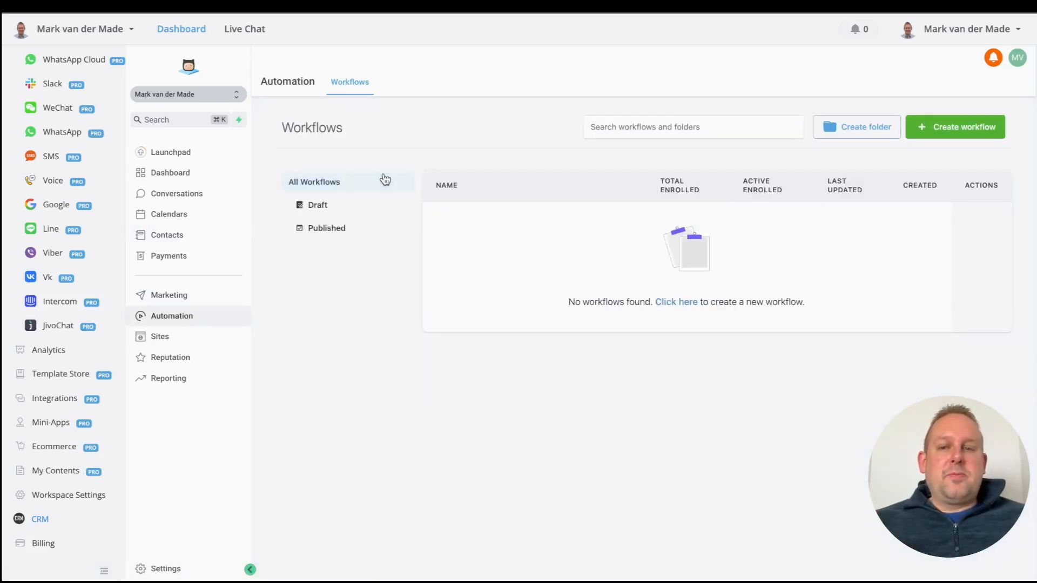
pyautogui.click(954, 132)
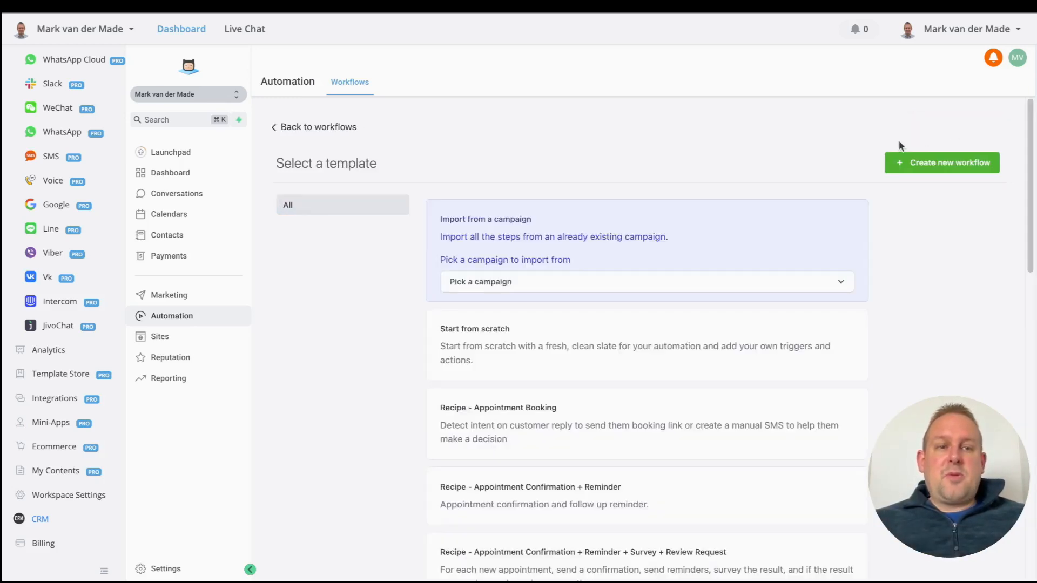
pyautogui.scroll(-3, 556, 283)
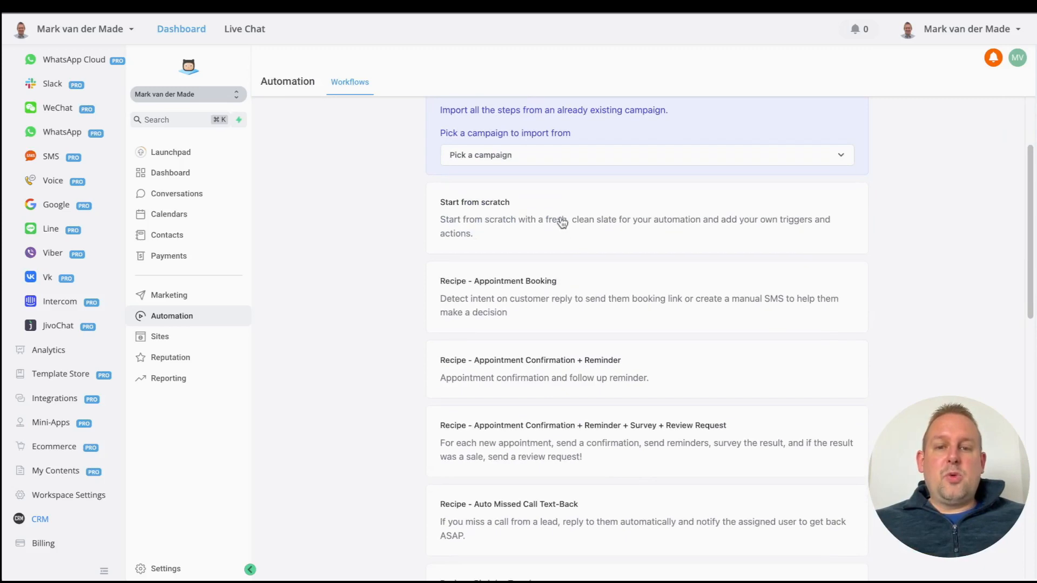
pyautogui.scroll(-10, 475, 343)
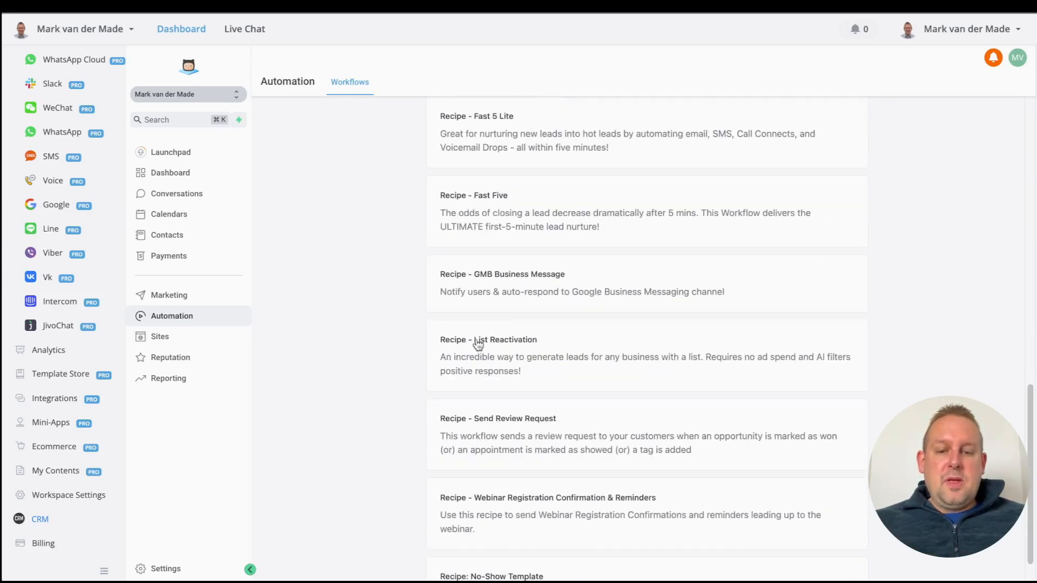
pyautogui.scroll(-1, 478, 342)
pyautogui.scroll(15, 479, 342)
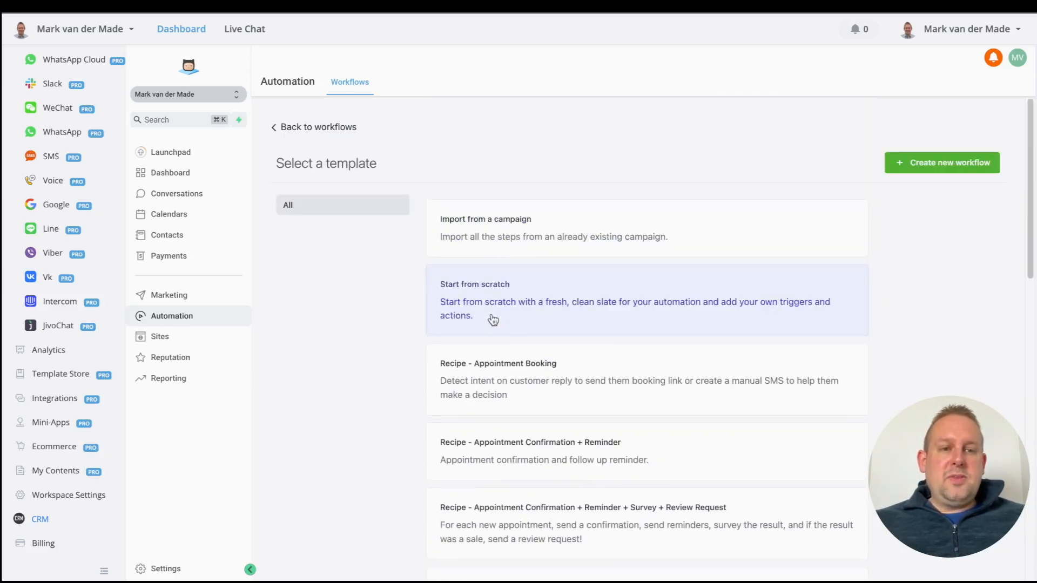
pyautogui.click(936, 162)
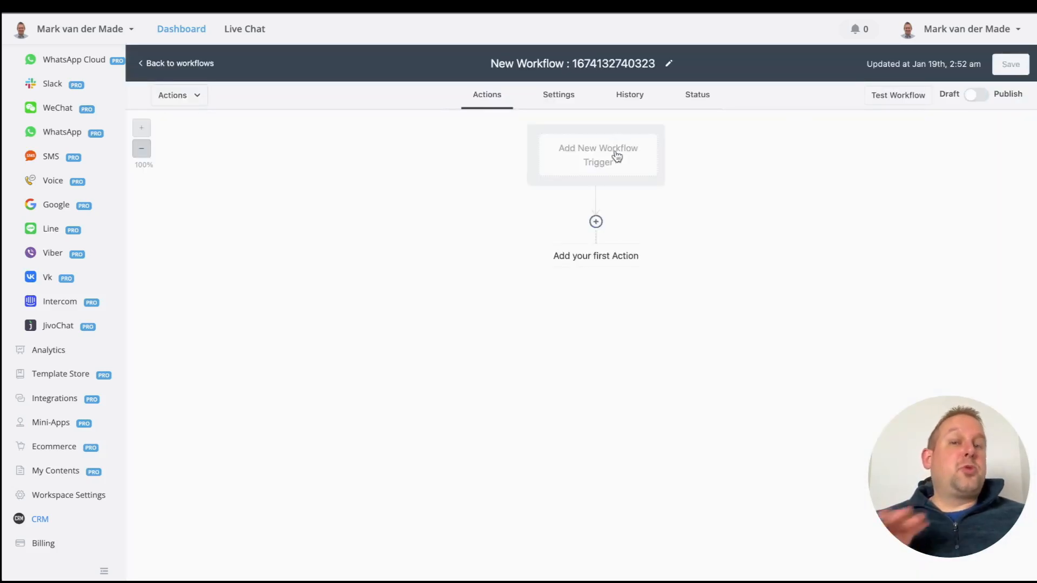
# Step: Set Contact Created as the AirChatty workflow's trigger and add a first action node
pyautogui.click(617, 156)
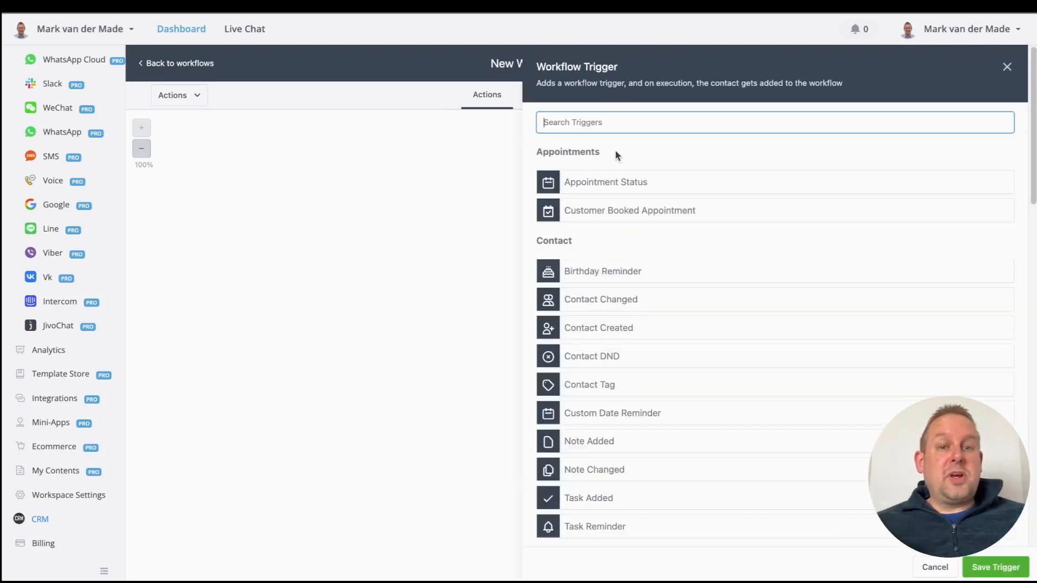
pyautogui.click(651, 336)
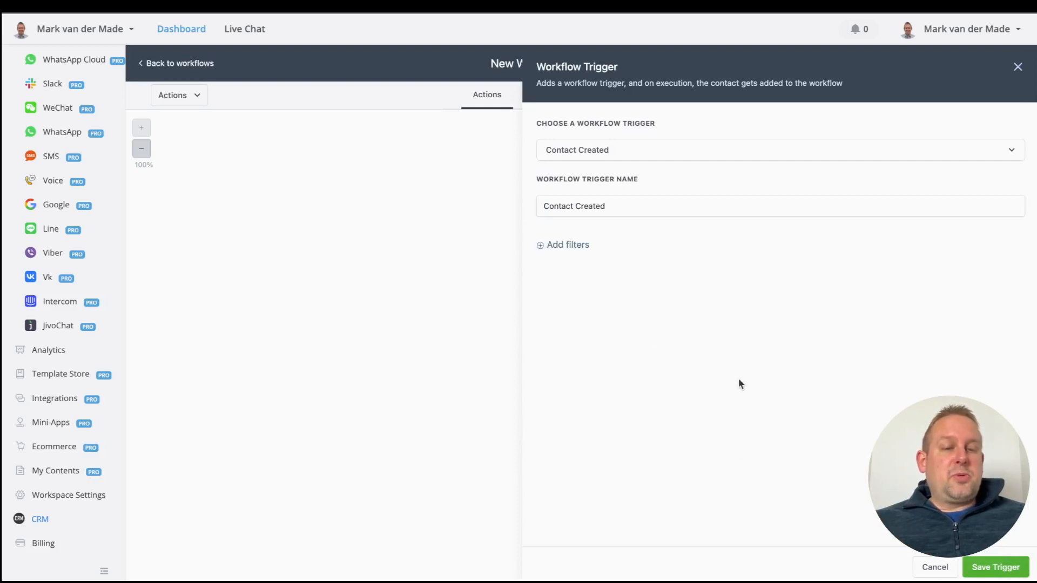
pyautogui.click(983, 569)
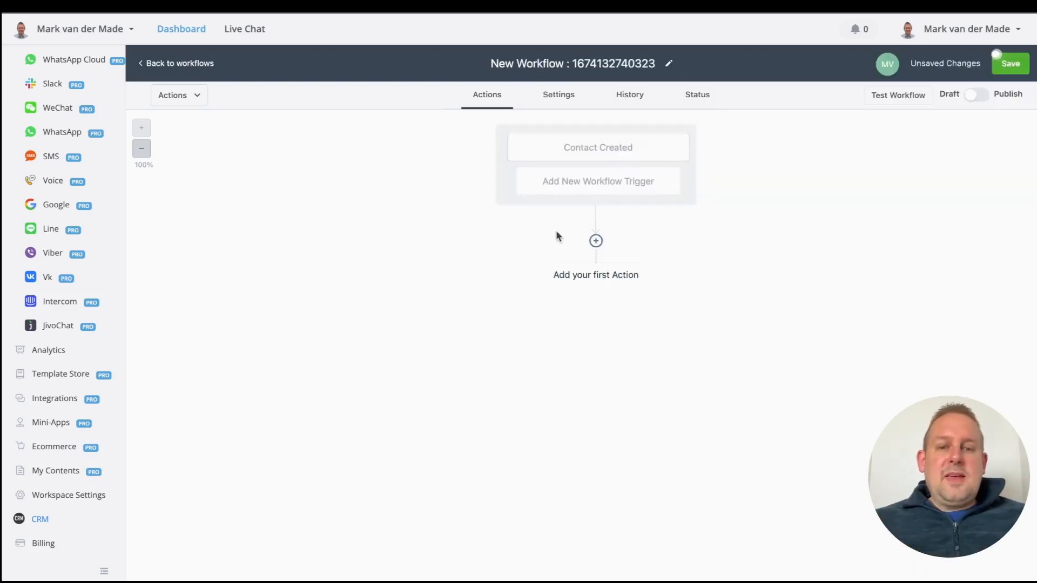
pyautogui.click(595, 239)
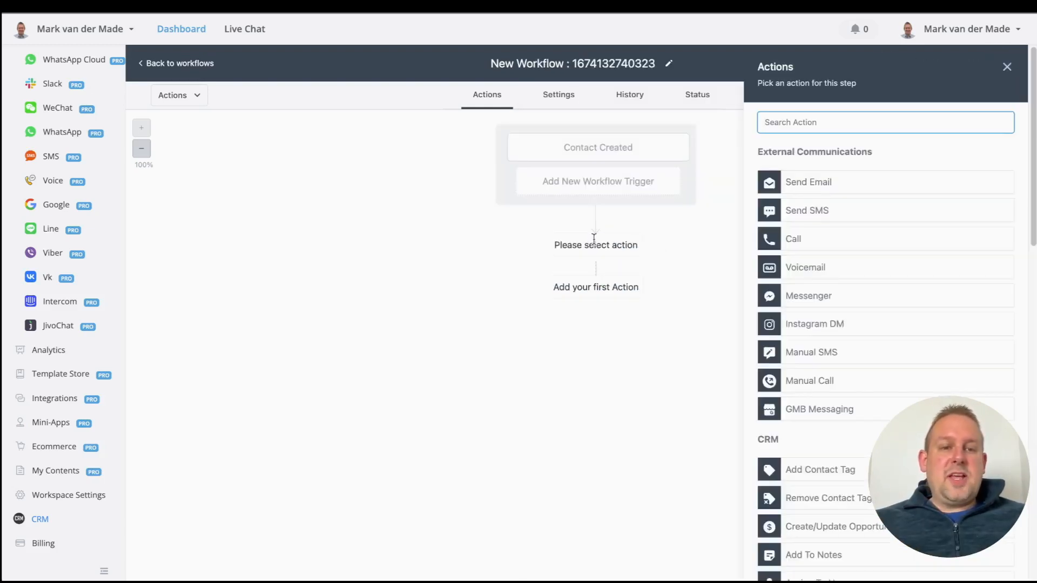
# Step: Search for and pick the Webhook action, defaulting to POST, and focus its empty URL field
pyautogui.scroll(-8, 868, 279)
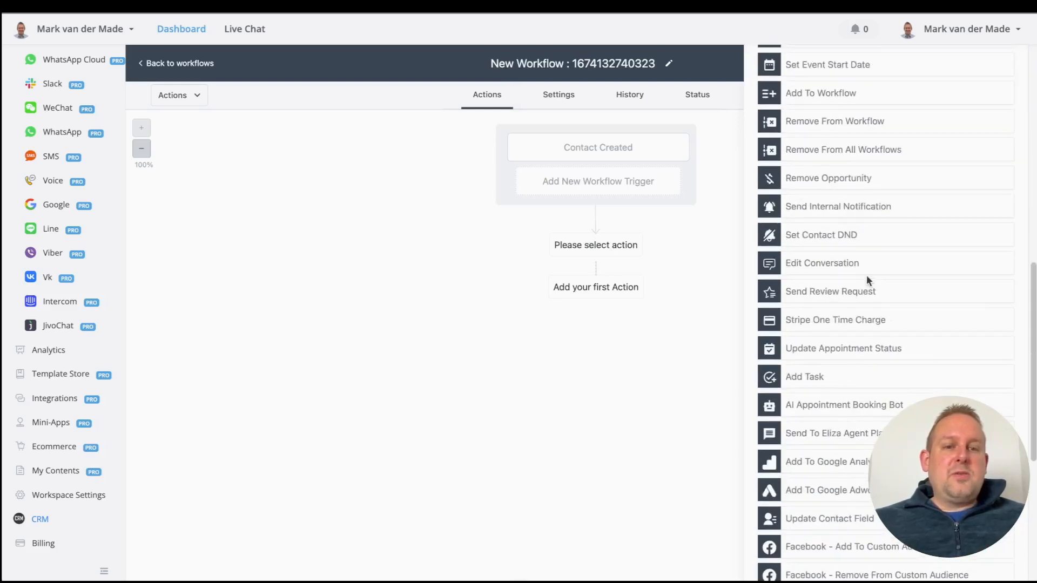
pyautogui.scroll(8, 868, 279)
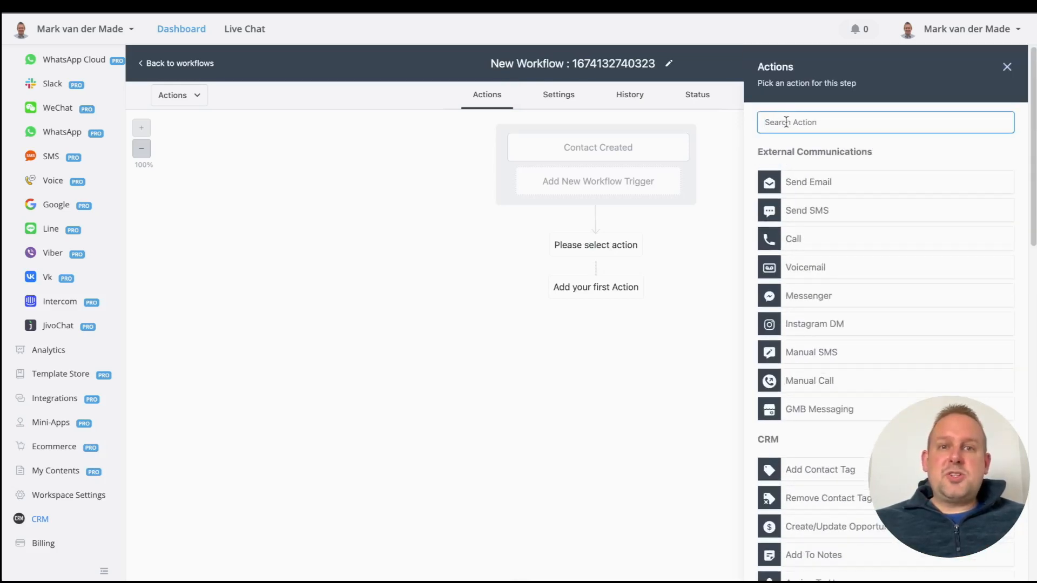
pyautogui.write('webhoook')
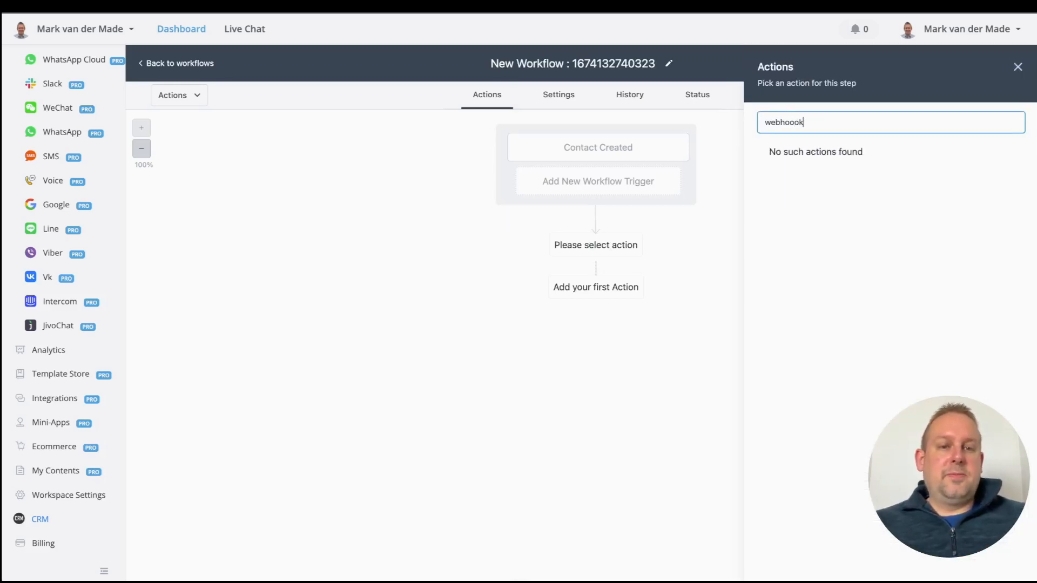
pyautogui.press('BackSpace')
pyautogui.click(824, 156)
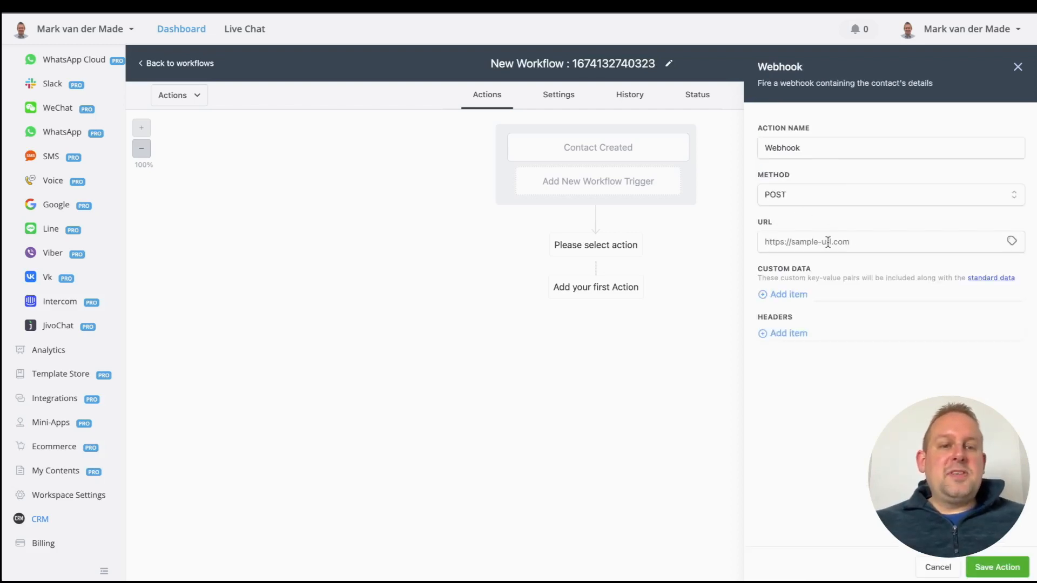
pyautogui.click(828, 242)
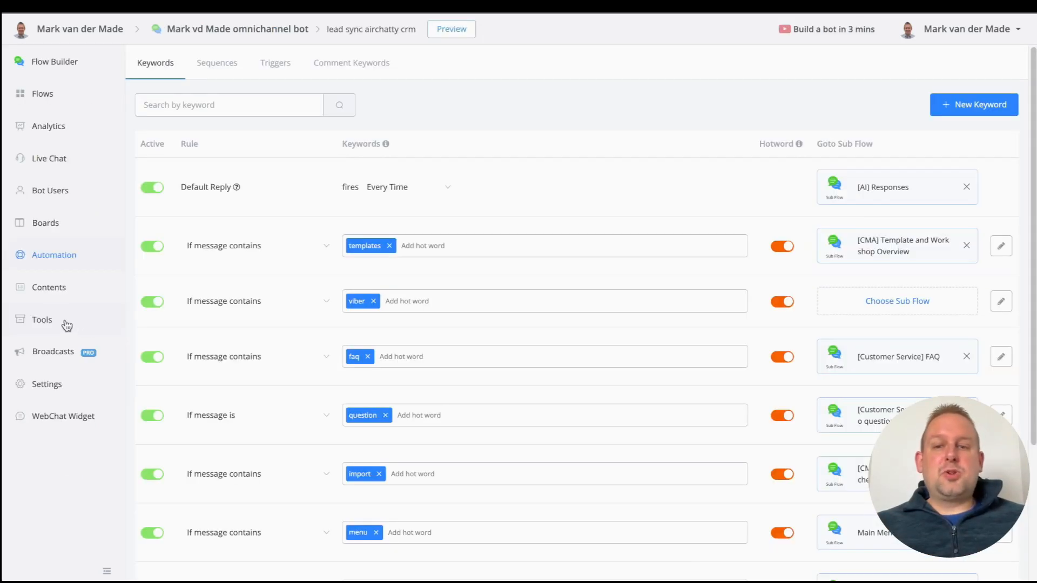
# Step: Create a UChat inbound webhook named 'Airchatty -new contact'
pyautogui.click(63, 325)
pyautogui.click(625, 65)
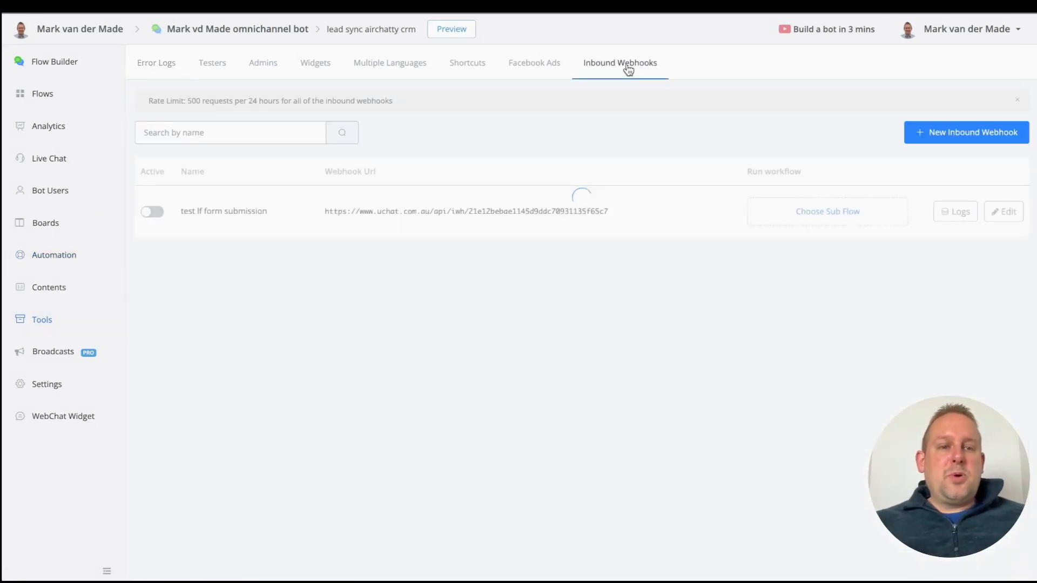
pyautogui.click(969, 135)
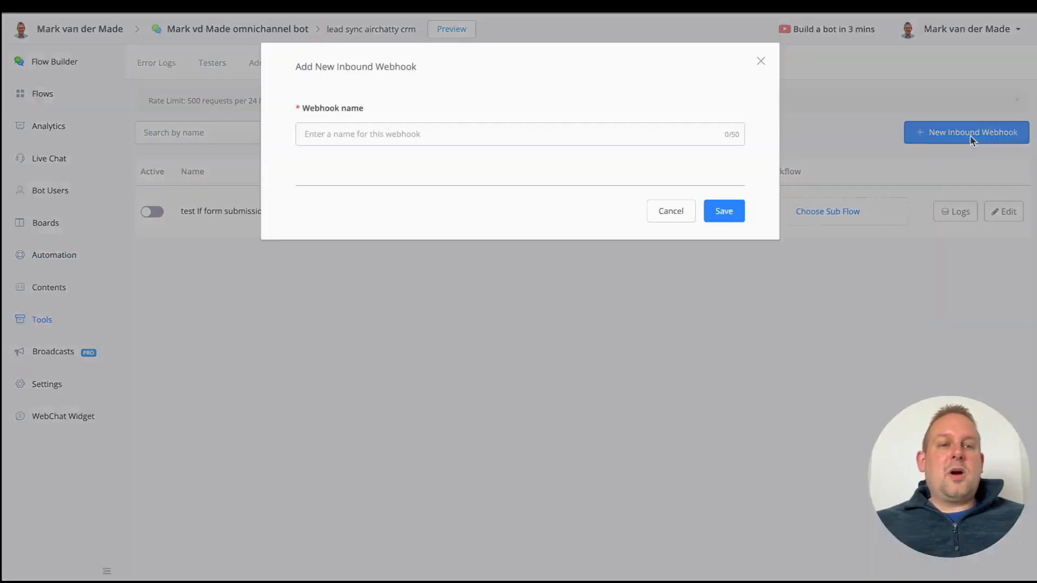
pyautogui.click(329, 133)
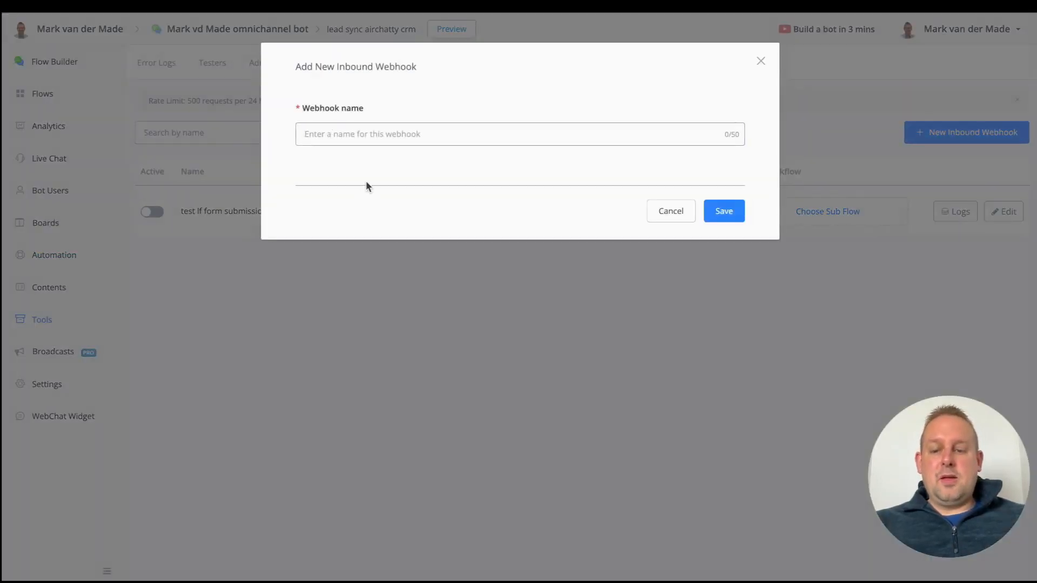
pyautogui.write('Airchatty -new contact')
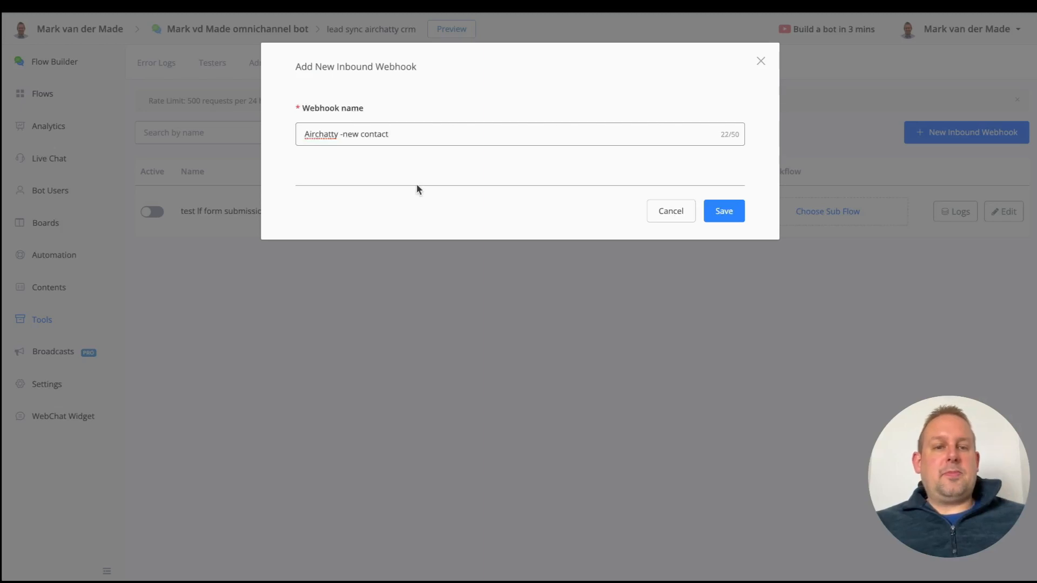
pyautogui.click(729, 211)
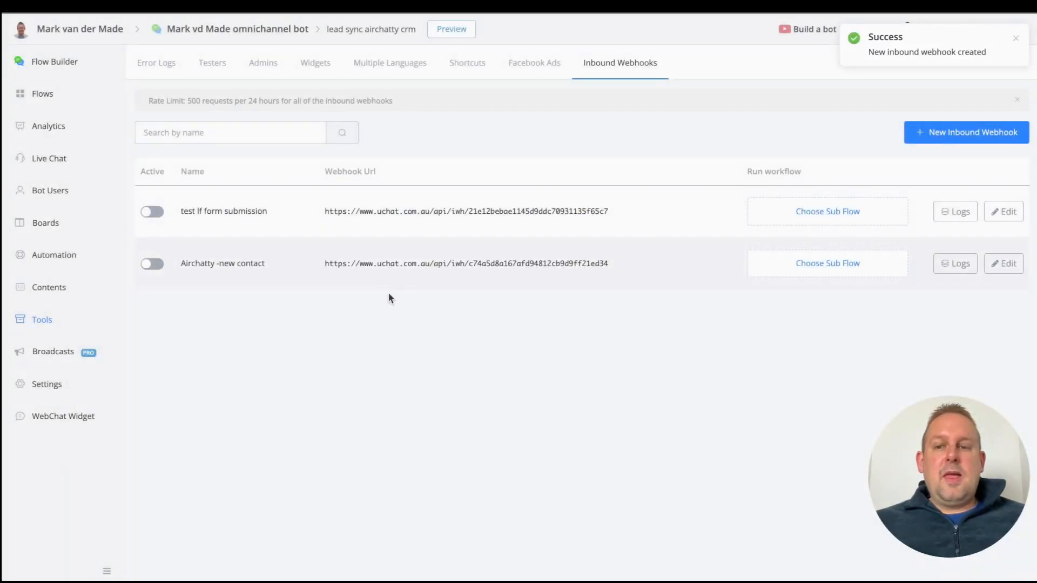
# Step: Copy the new webhook's URL and return to AirChatty's Webhook URL field
pyautogui.click(1006, 264)
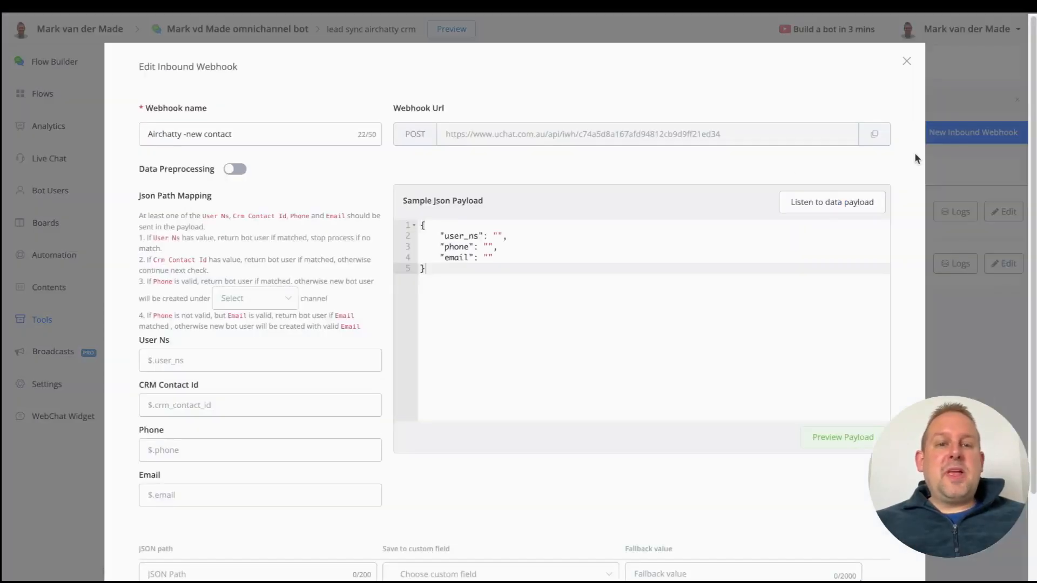
pyautogui.click(874, 134)
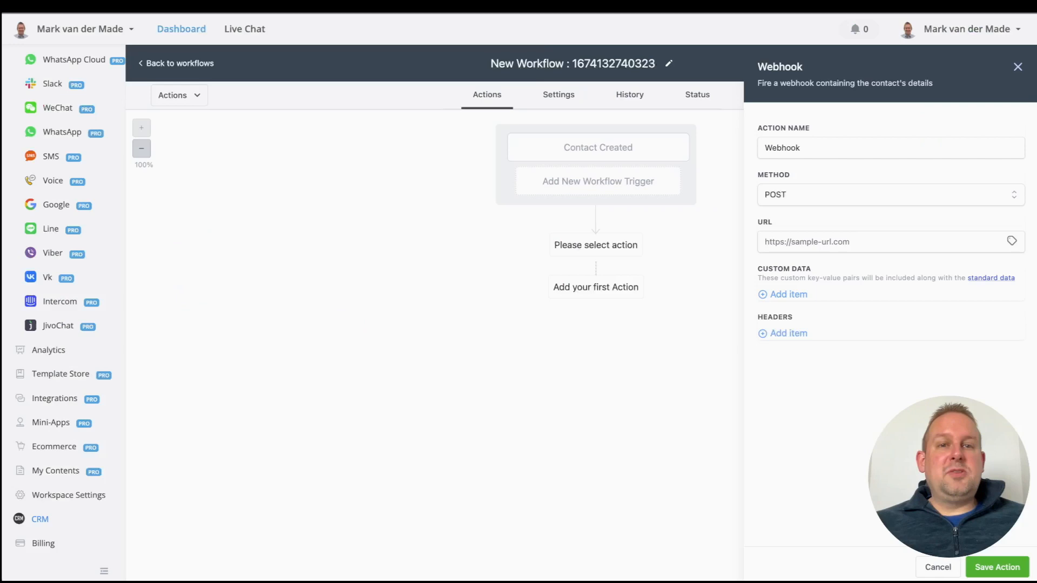
pyautogui.click(834, 243)
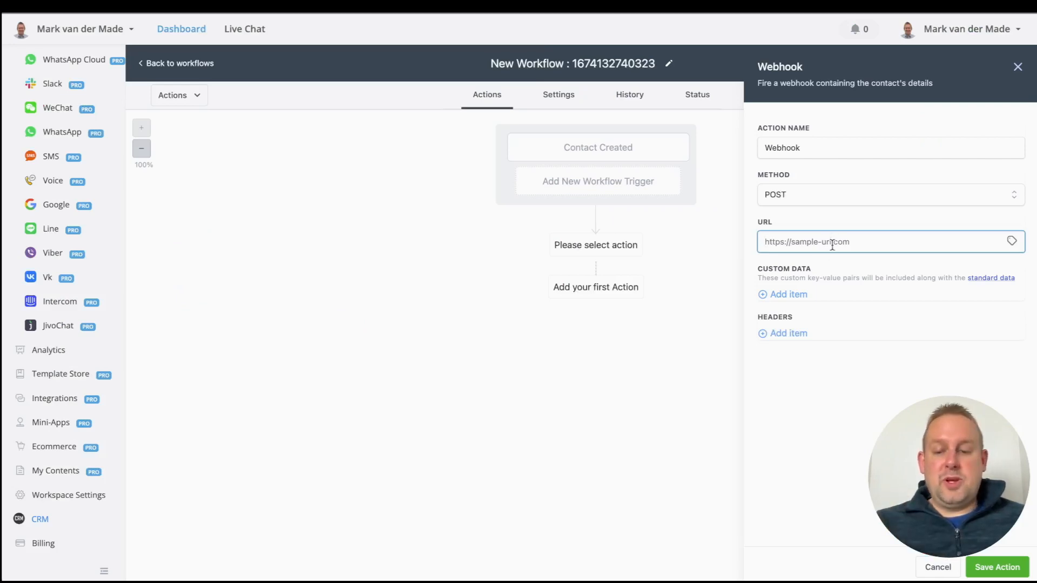
# Step: Paste the UChat inbound webhook URL into the Webhook action and save the action
pyautogui.hotkey('ctrl', 'v')
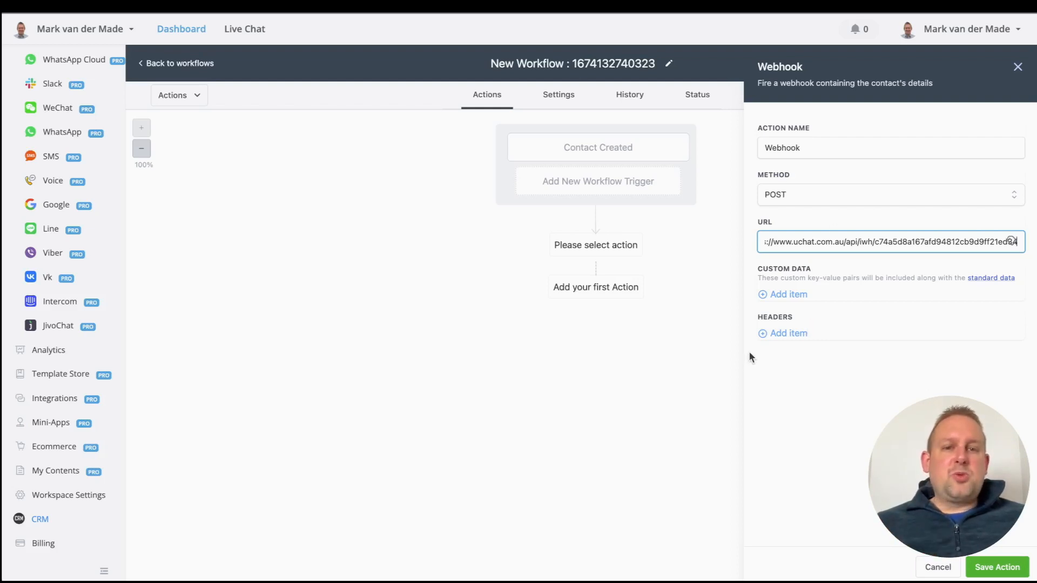
pyautogui.click(989, 565)
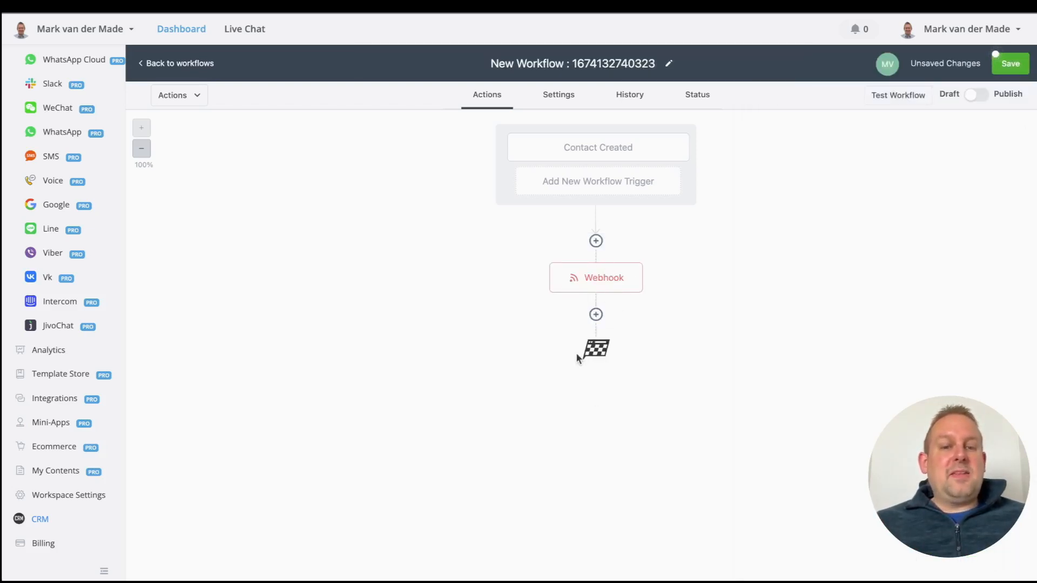
# Step: Rename the workflow to 'Sync New Contact to Chatbot', switch it from Draft to Published, and save
pyautogui.moveTo(584, 302)
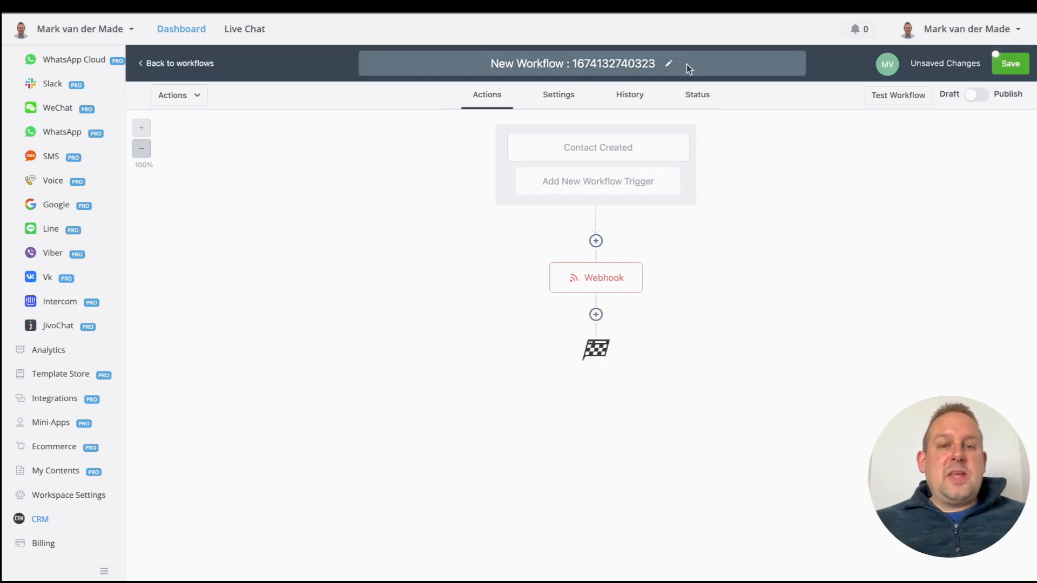
pyautogui.click(669, 64)
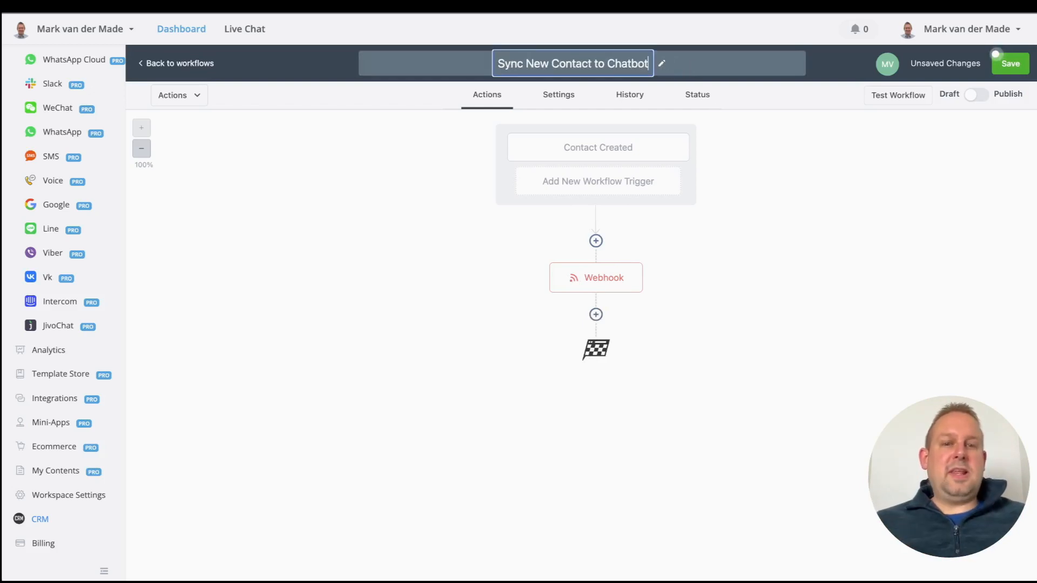
pyautogui.press('Return')
pyautogui.press('BackSpace')
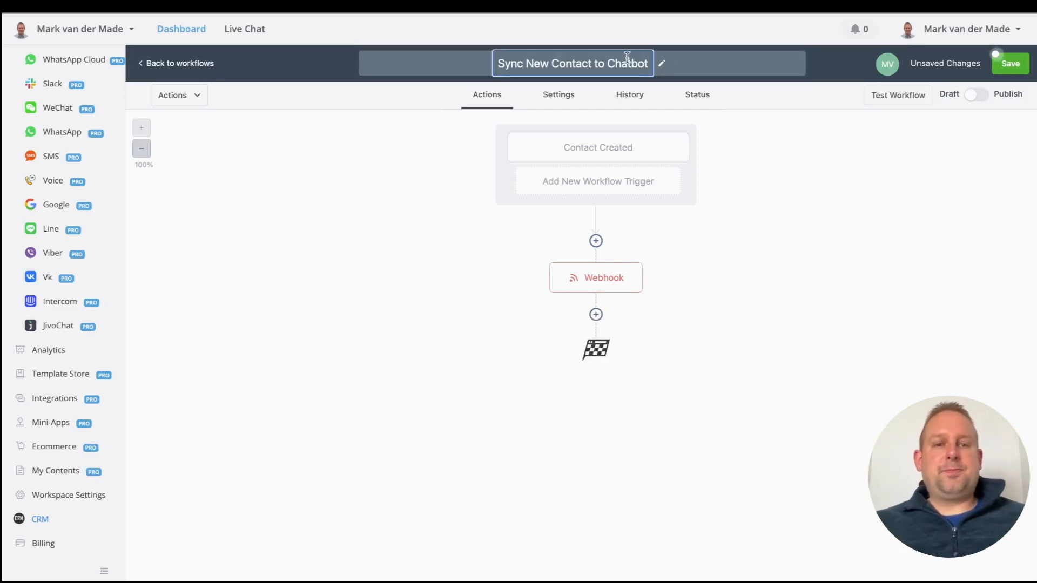
pyautogui.click(785, 129)
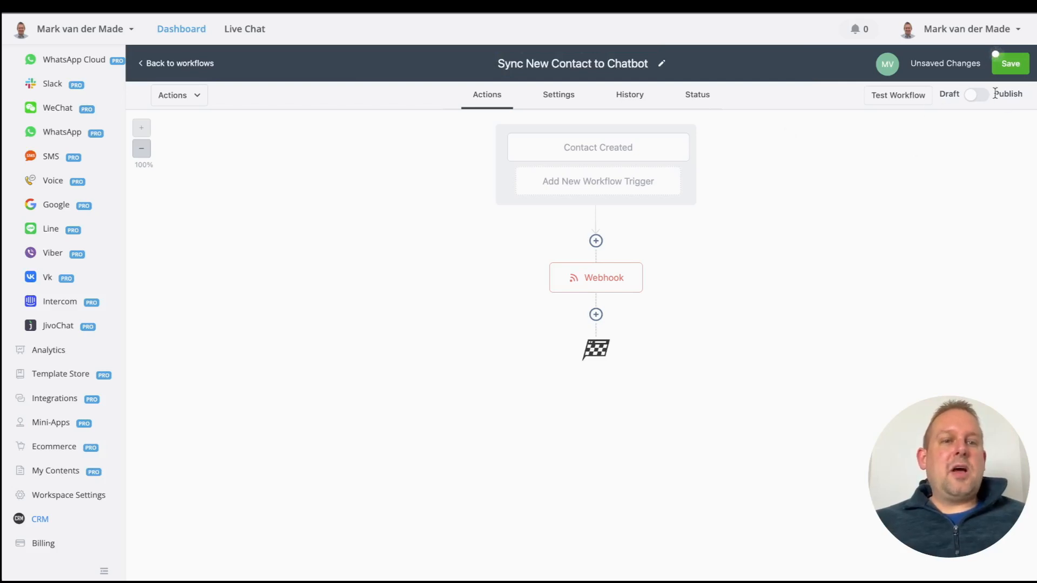
pyautogui.click(977, 95)
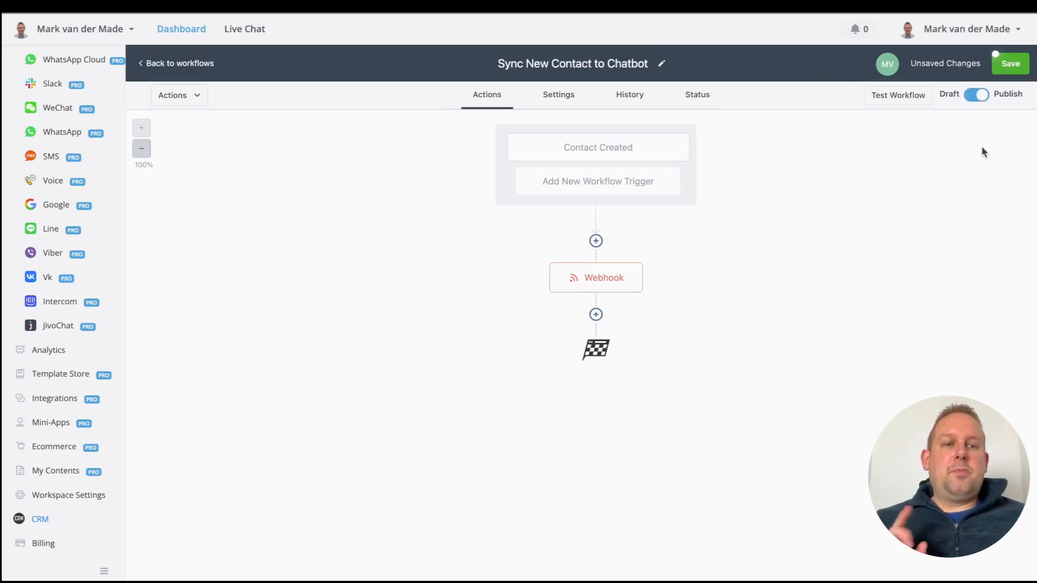
pyautogui.click(1011, 65)
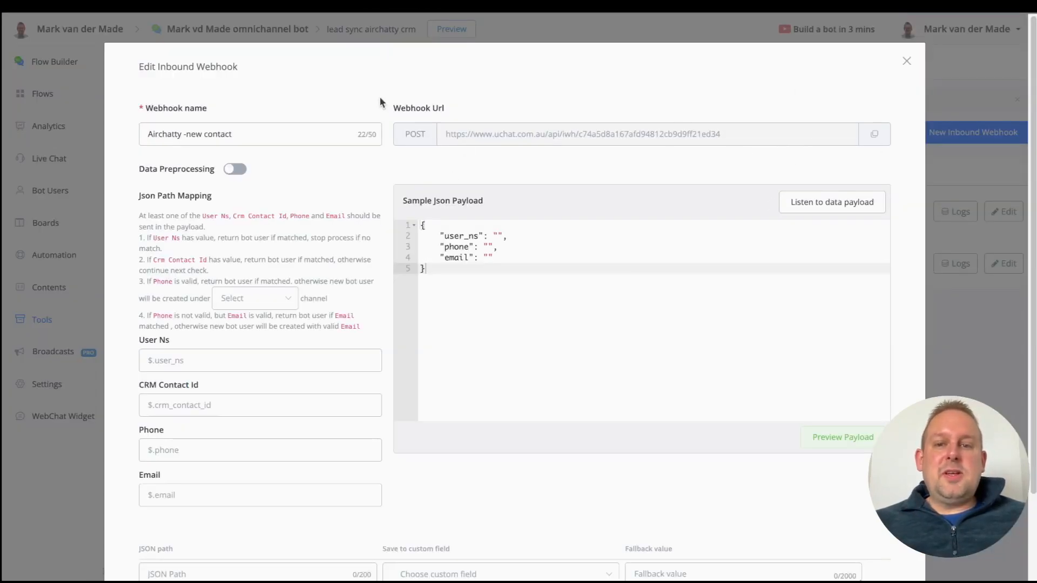
# Step: Have the UChat webhook listen for a sample payload, then return to AirChatty's workflow list
pyautogui.click(869, 203)
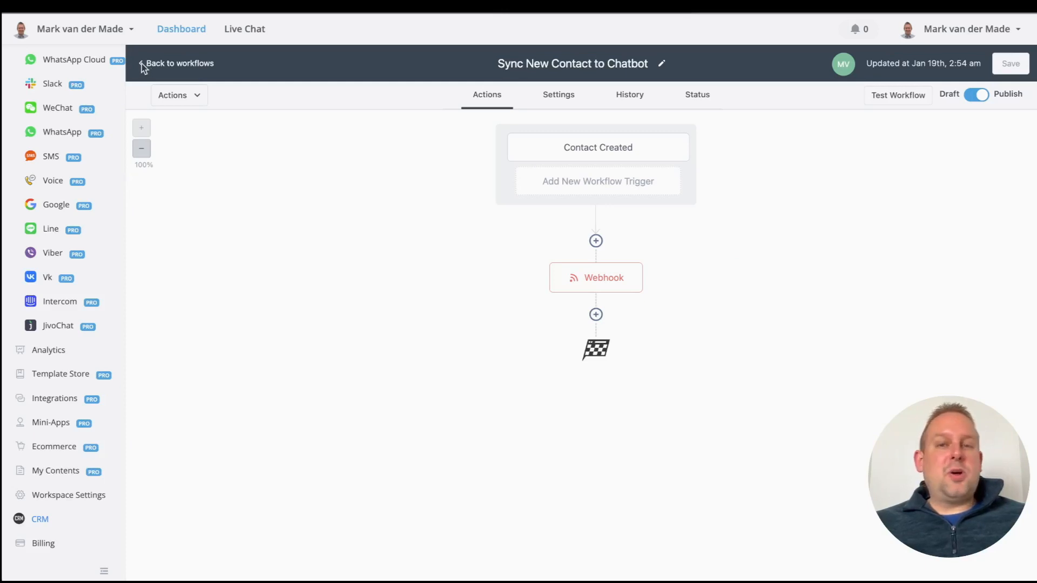
pyautogui.click(158, 65)
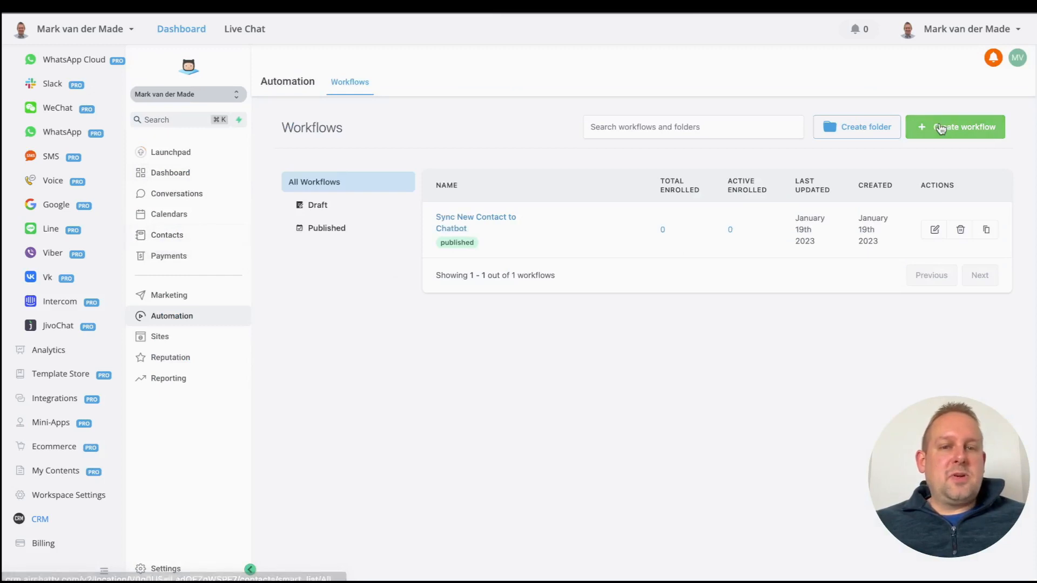
# Step: Start a new AirChatty contact with a test first name, last name, email and phone number
pyautogui.click(178, 236)
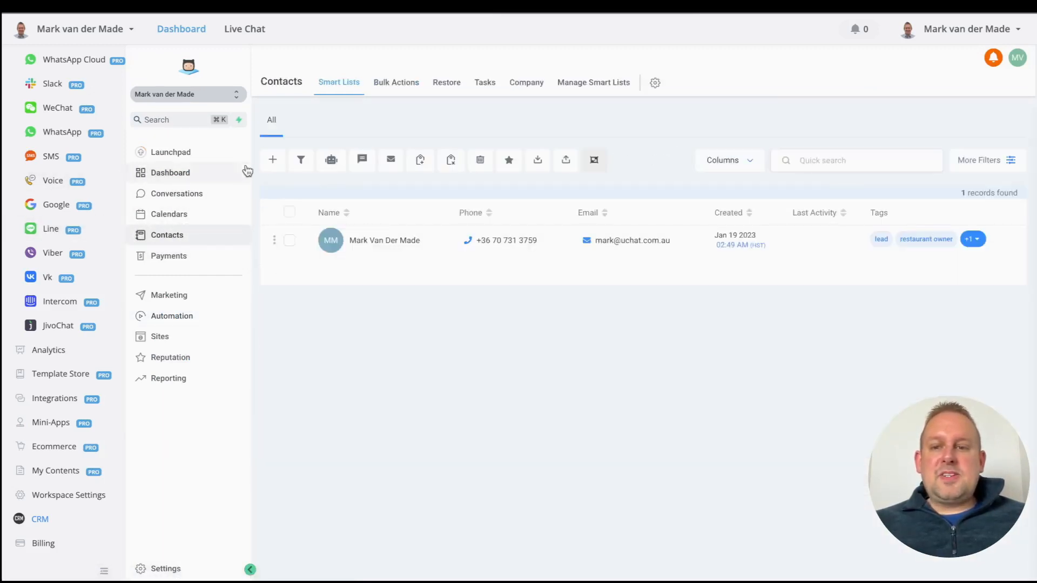
pyautogui.click(274, 161)
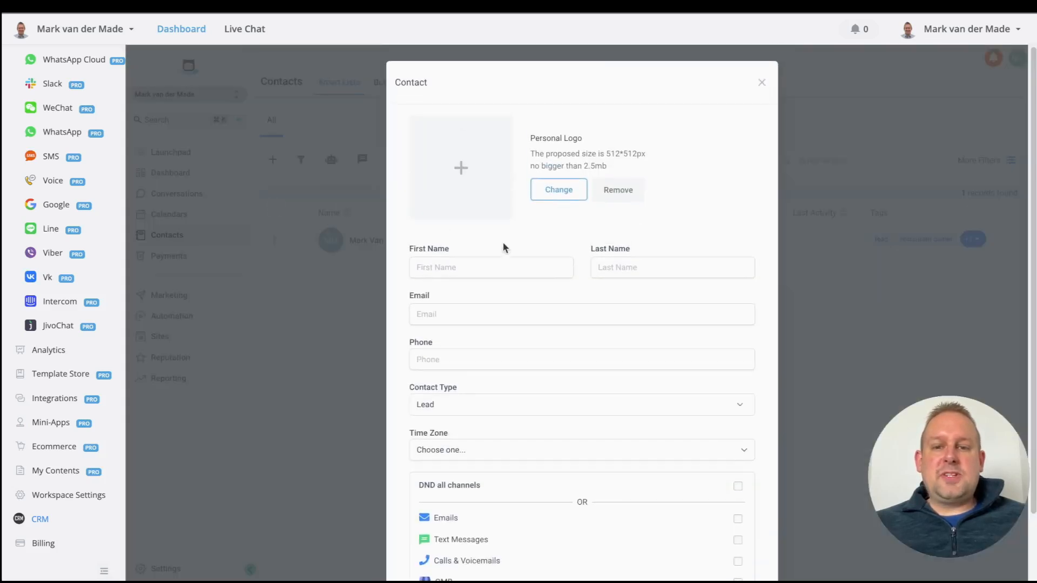
pyautogui.click(483, 267)
pyautogui.write('John')
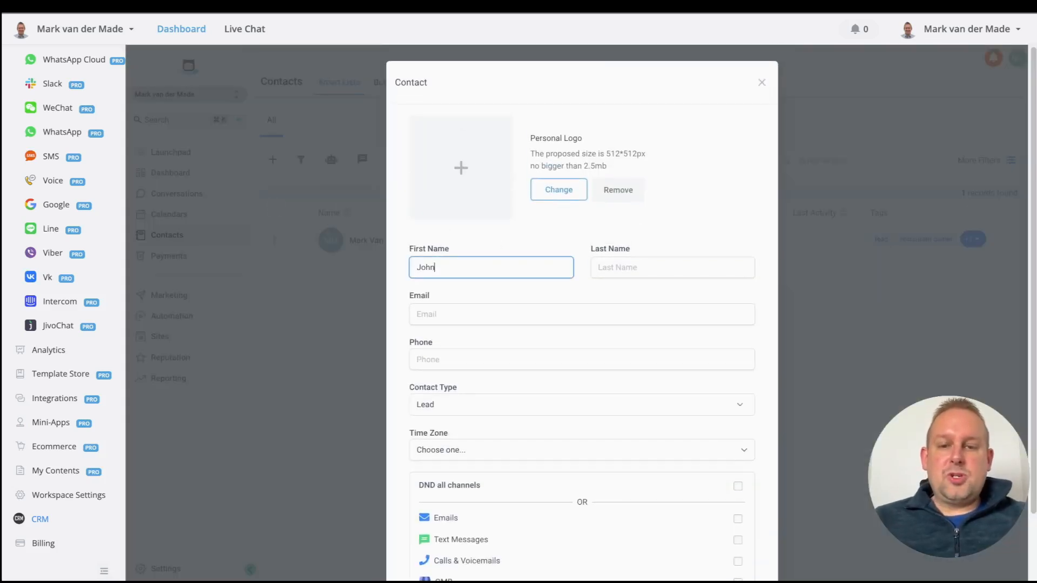
pyautogui.press('Tab')
pyautogui.write('Doe')
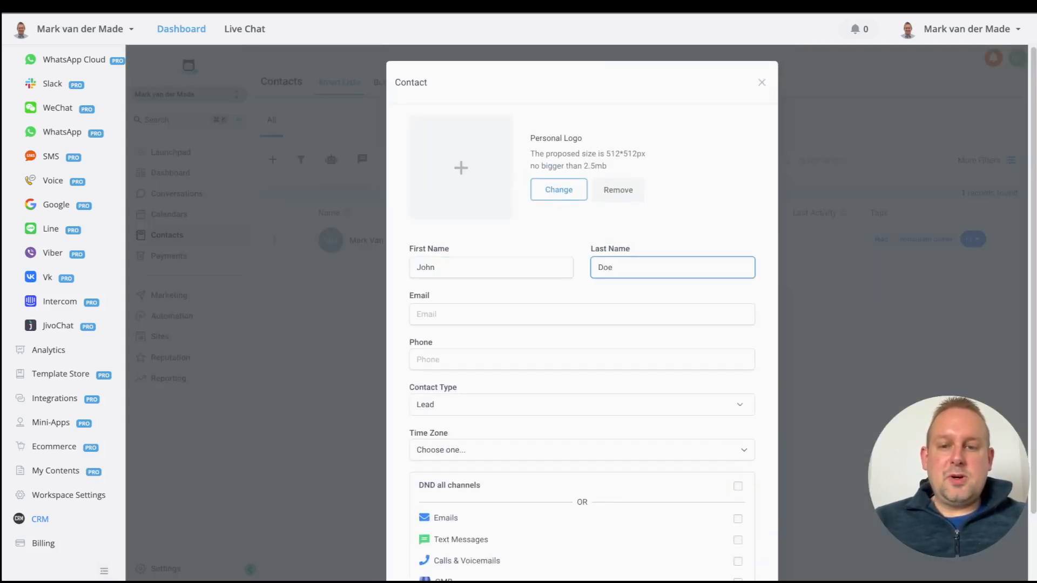
pyautogui.press('Tab')
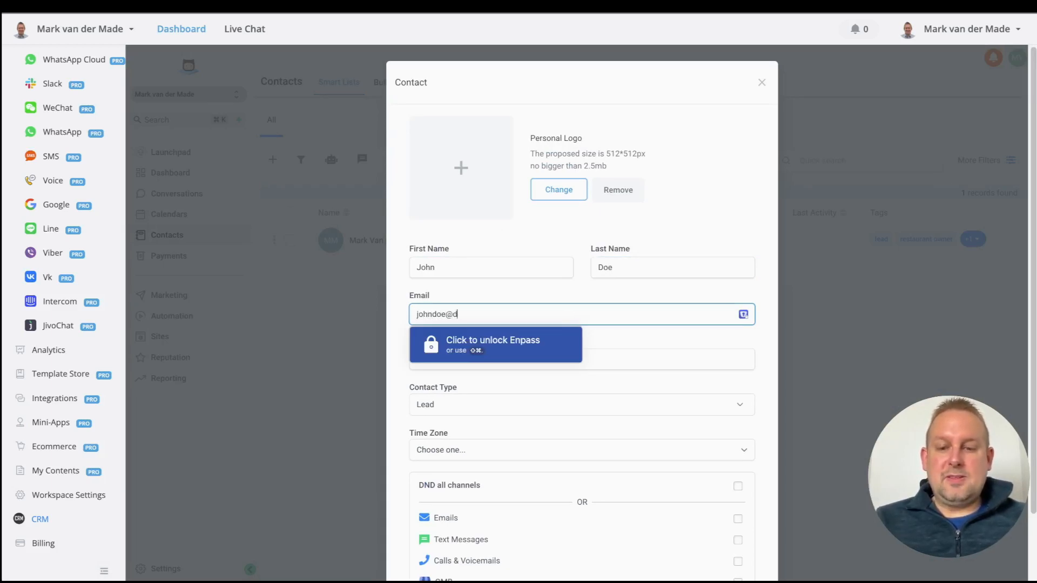
pyautogui.write('johndoe@doe.com')
pyautogui.press('Tab')
# Step: Keep contact type Lead, set time zone Europe/Brussels, enable DND on all channels, and save
pyautogui.scroll(-1, 484, 322)
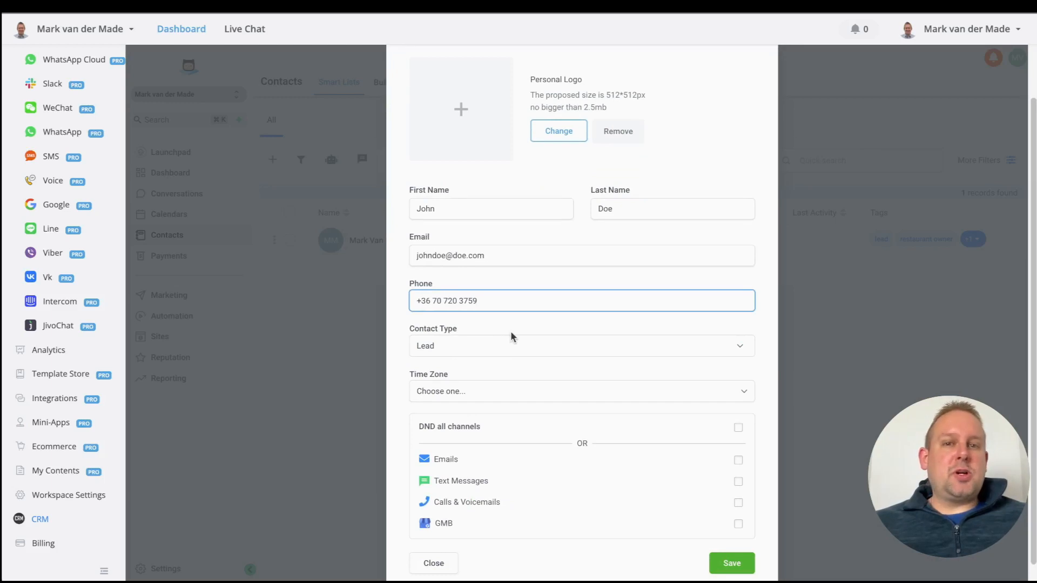
pyautogui.click(493, 345)
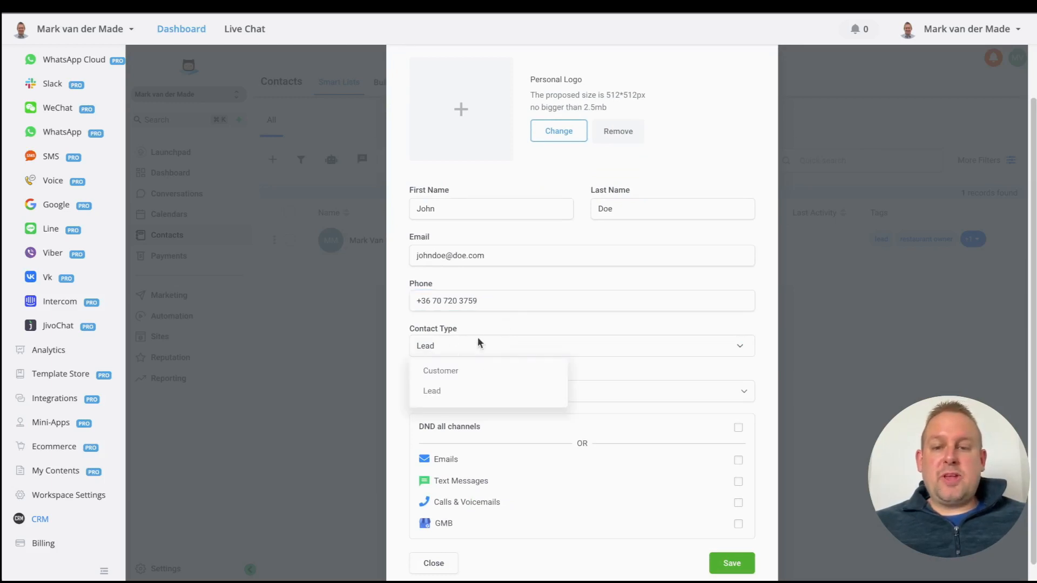
pyautogui.click(444, 391)
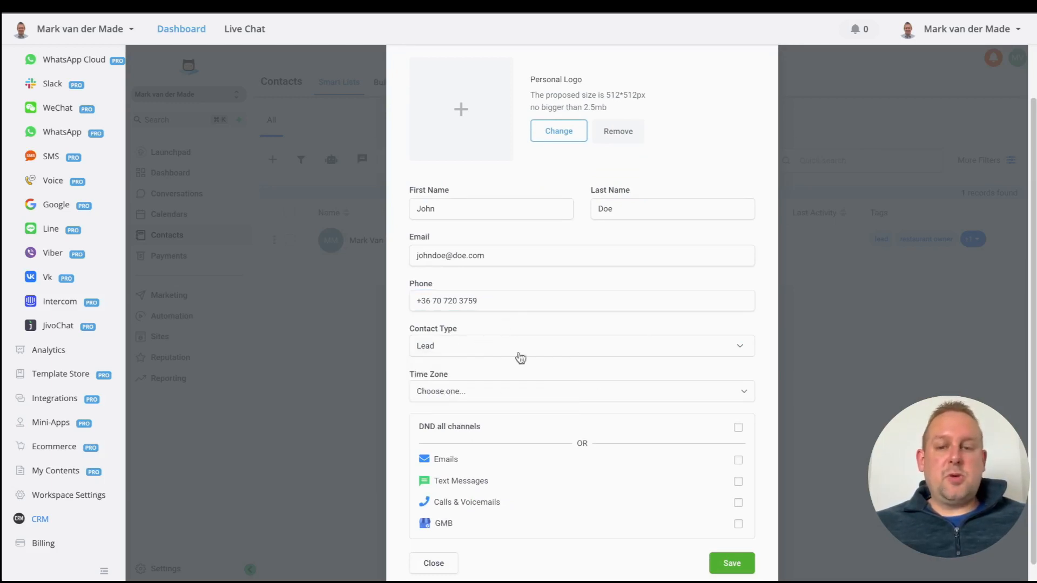
pyautogui.click(514, 387)
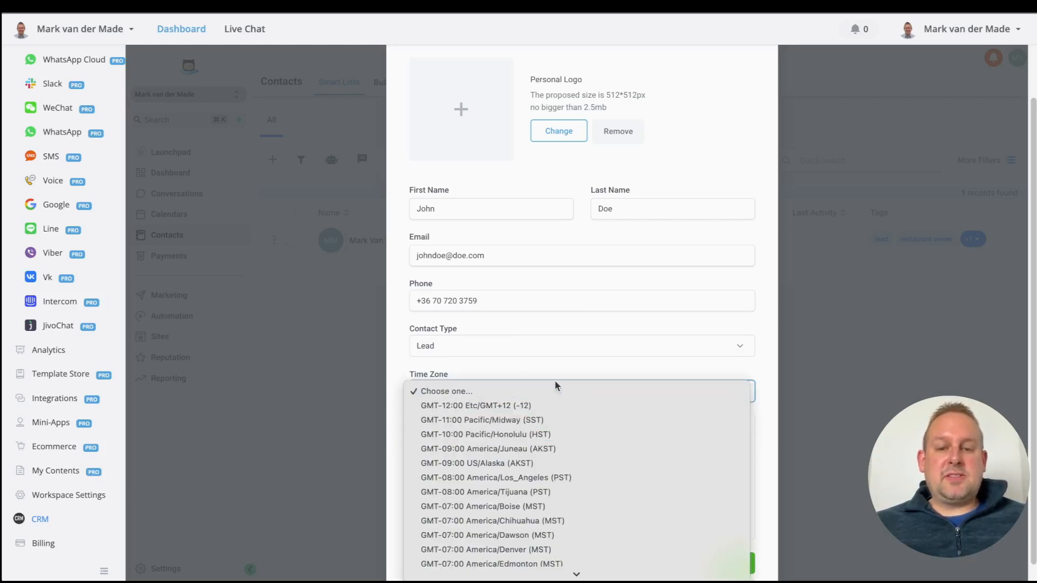
pyautogui.scroll(-10, 551, 468)
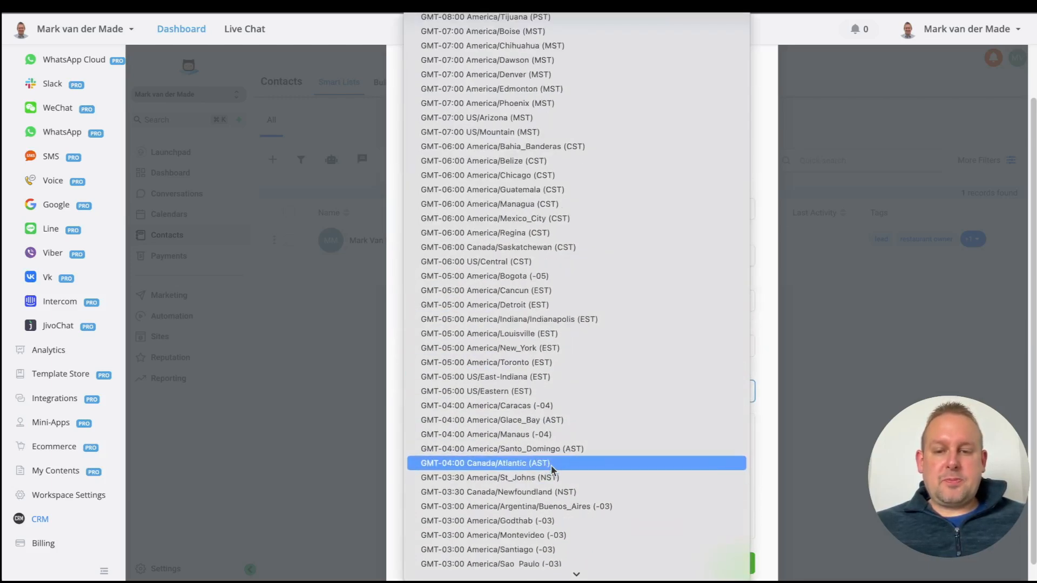
pyautogui.scroll(-5, 552, 468)
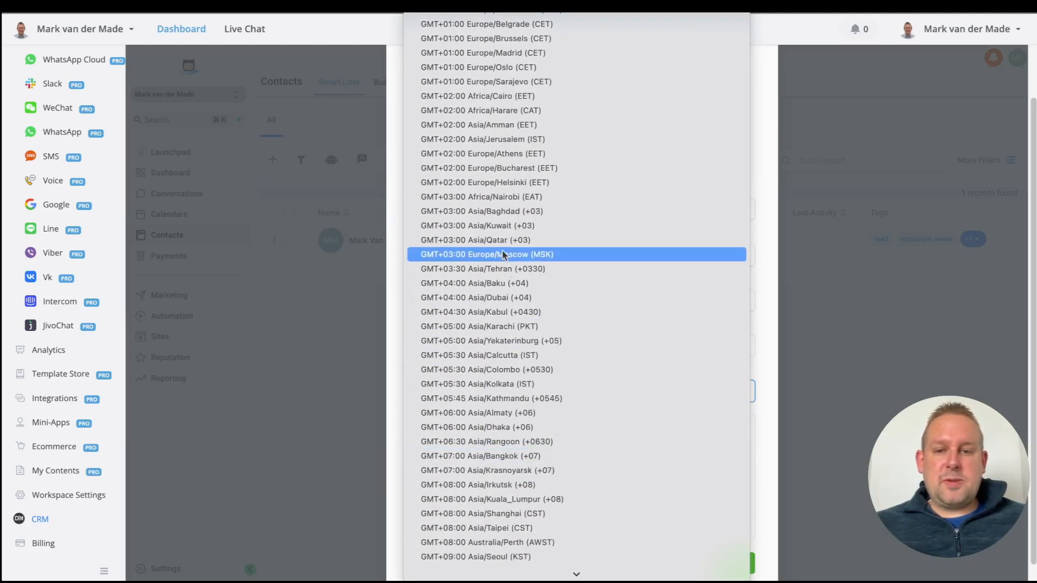
pyautogui.click(496, 39)
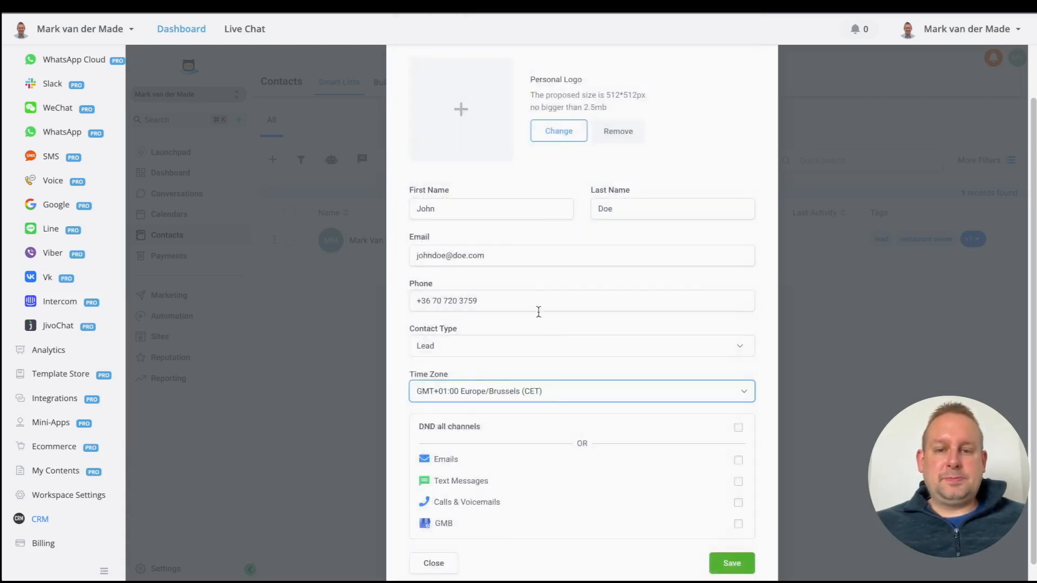
pyautogui.scroll(-1, 570, 458)
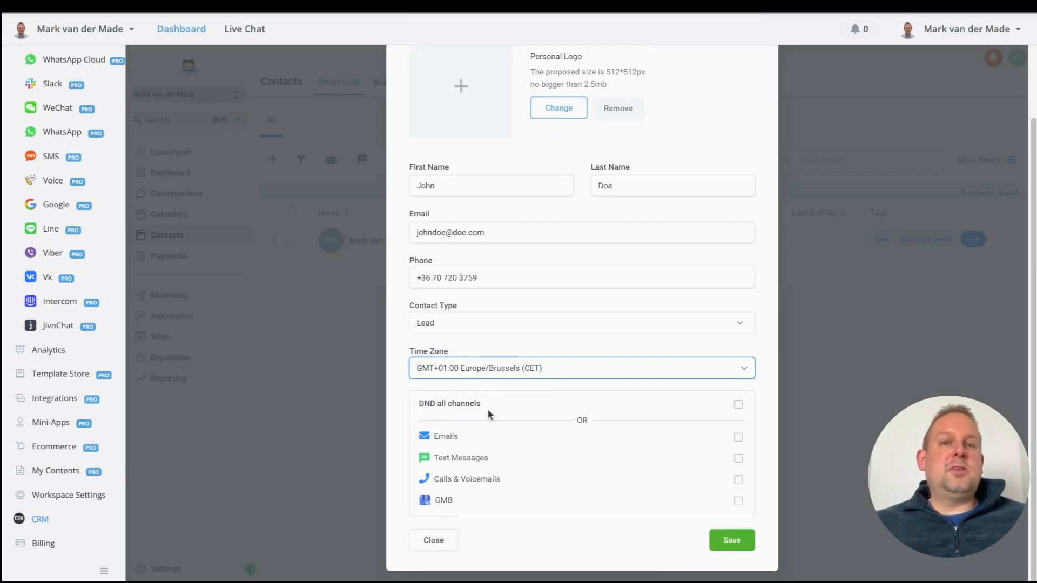
pyautogui.click(739, 404)
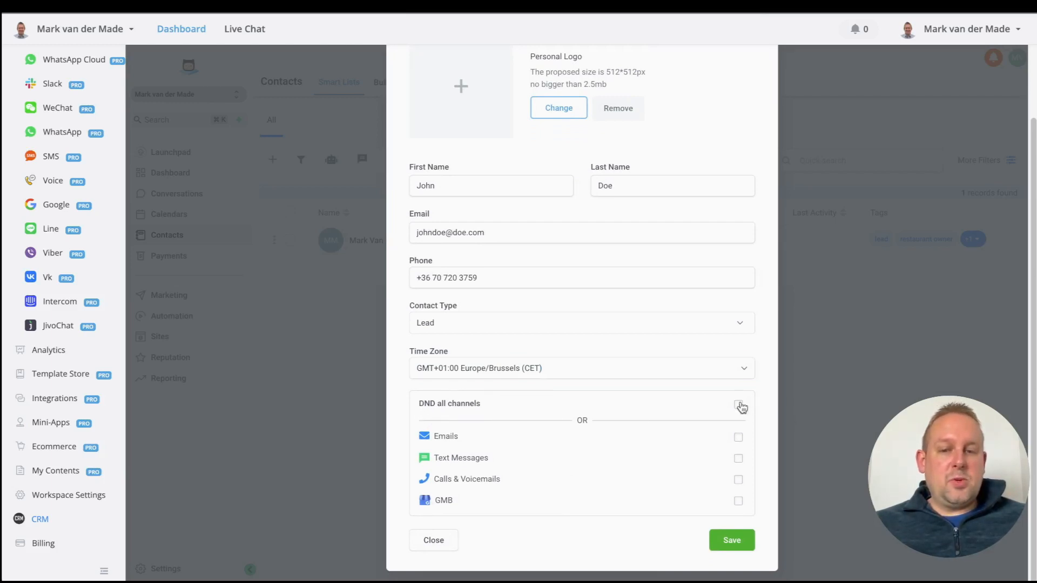
pyautogui.click(732, 541)
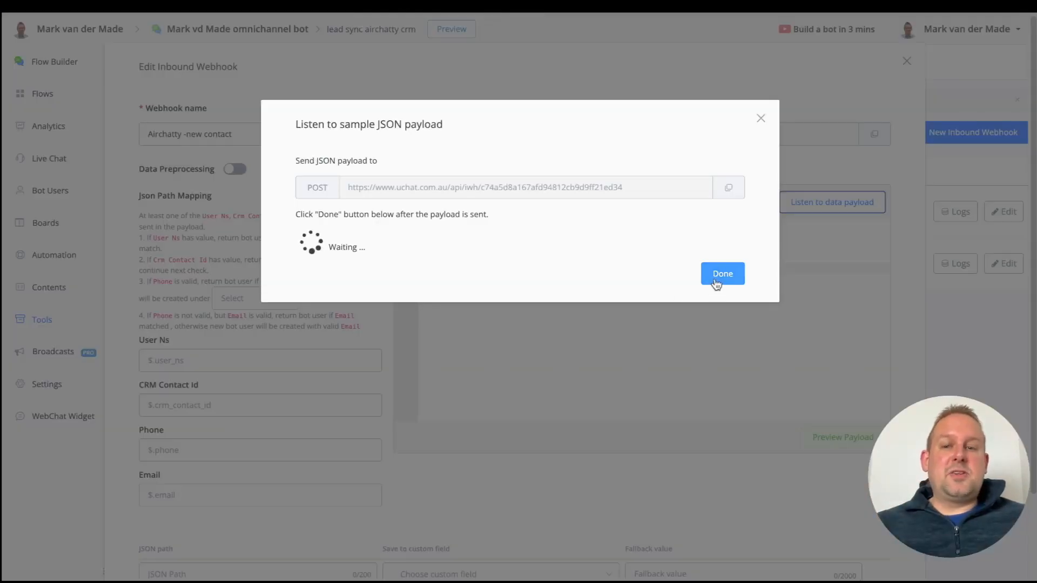
# Step: Confirm the received contact payload and preview it as sample data in the webhook
pyautogui.click(716, 282)
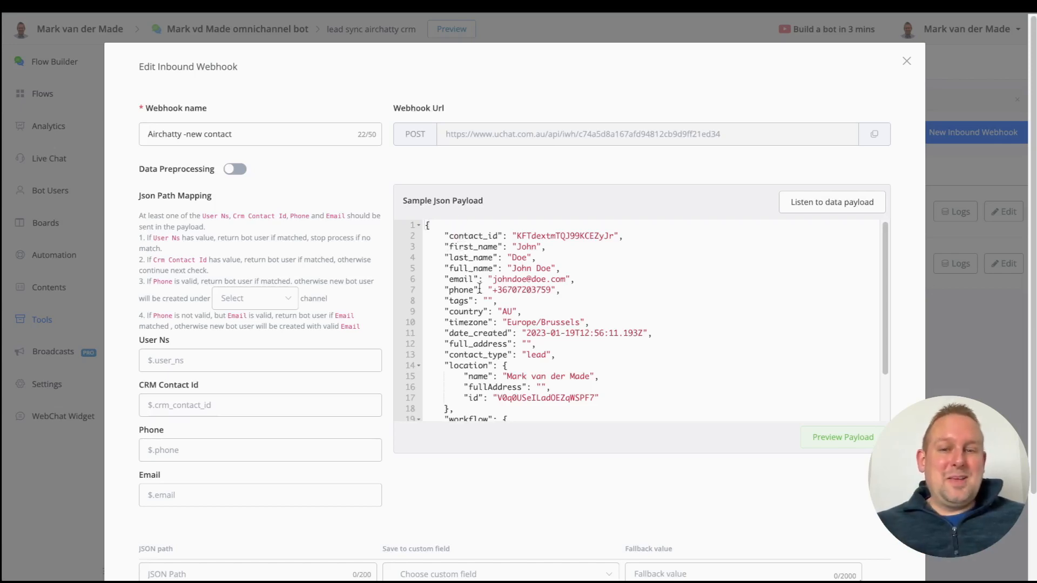
pyautogui.scroll(-5, 506, 361)
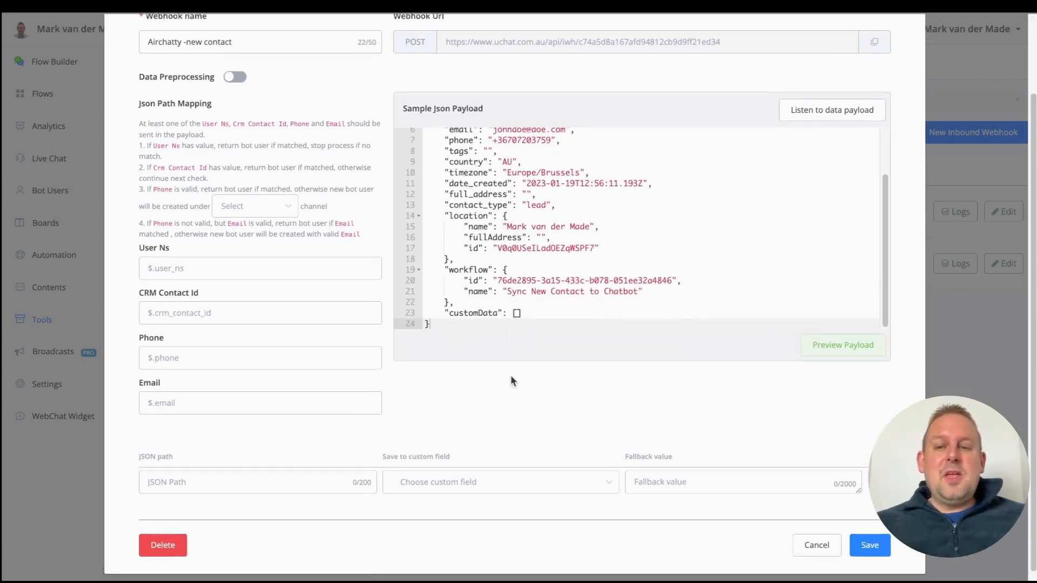
pyautogui.scroll(1, 511, 375)
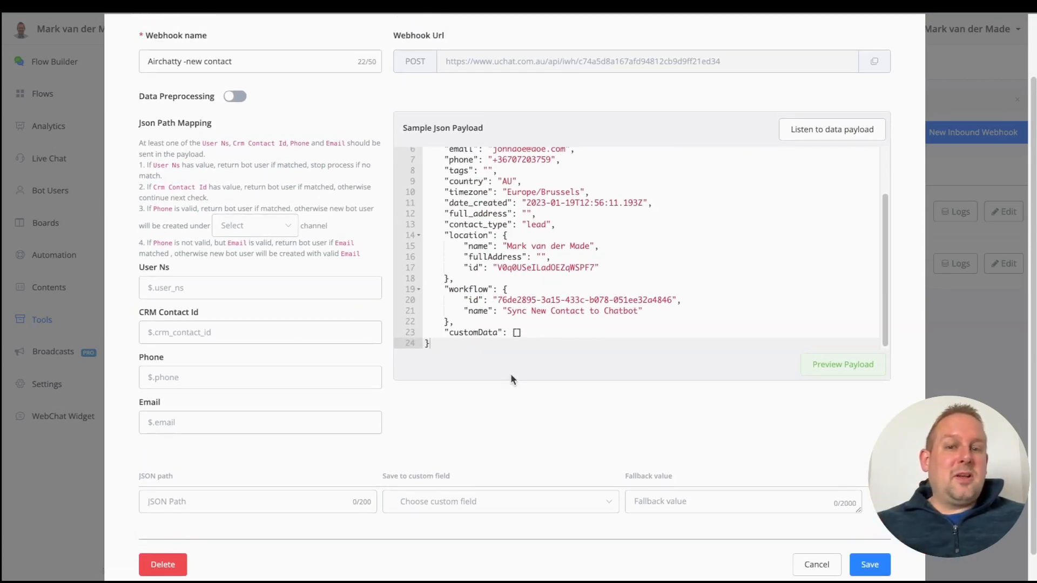
pyautogui.scroll(3, 510, 375)
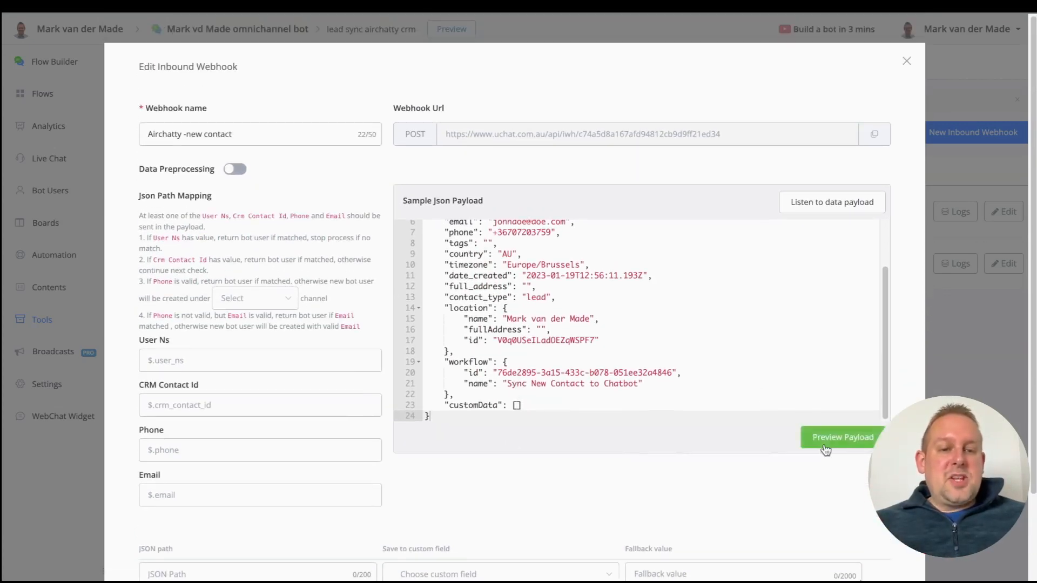
pyautogui.click(825, 448)
pyautogui.scroll(-12, 136, 272)
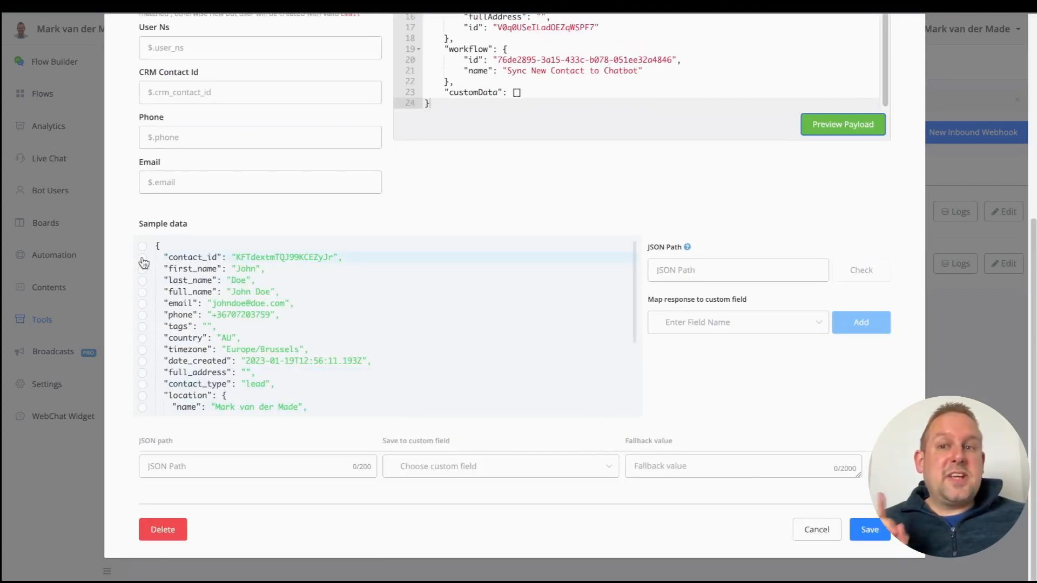
# Step: Map $.contact_id from the sample data to the CRM Contact Id custom field
pyautogui.click(142, 258)
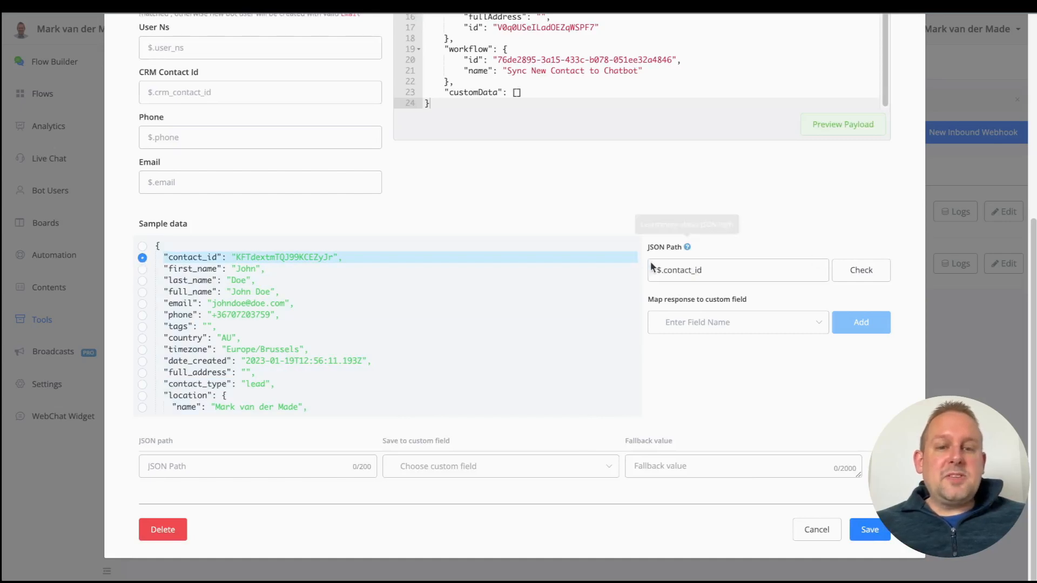
pyautogui.click(721, 275)
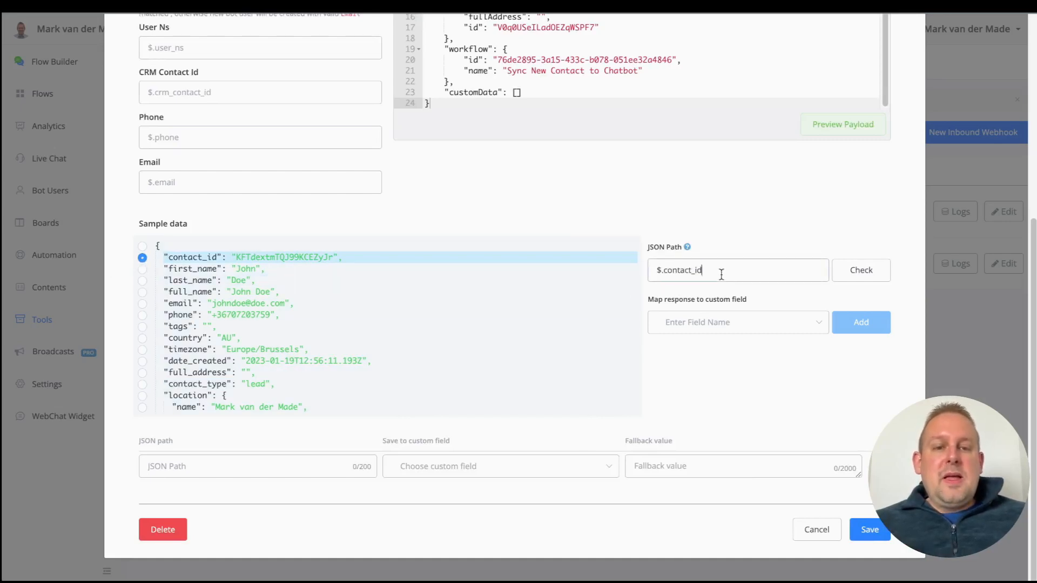
pyautogui.hotkey('ctrl', 'a')
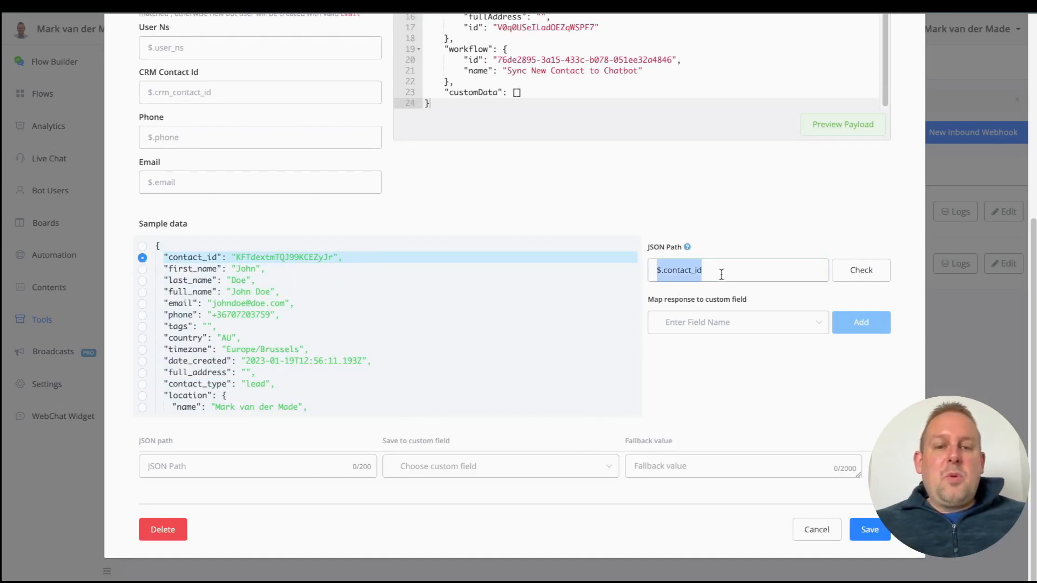
pyautogui.click(798, 323)
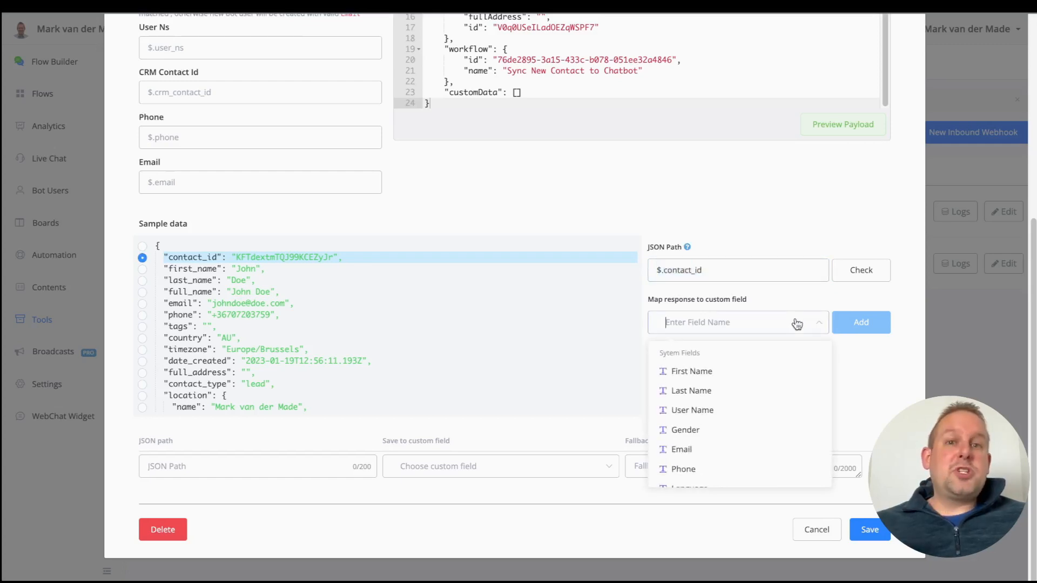
pyautogui.write('crm')
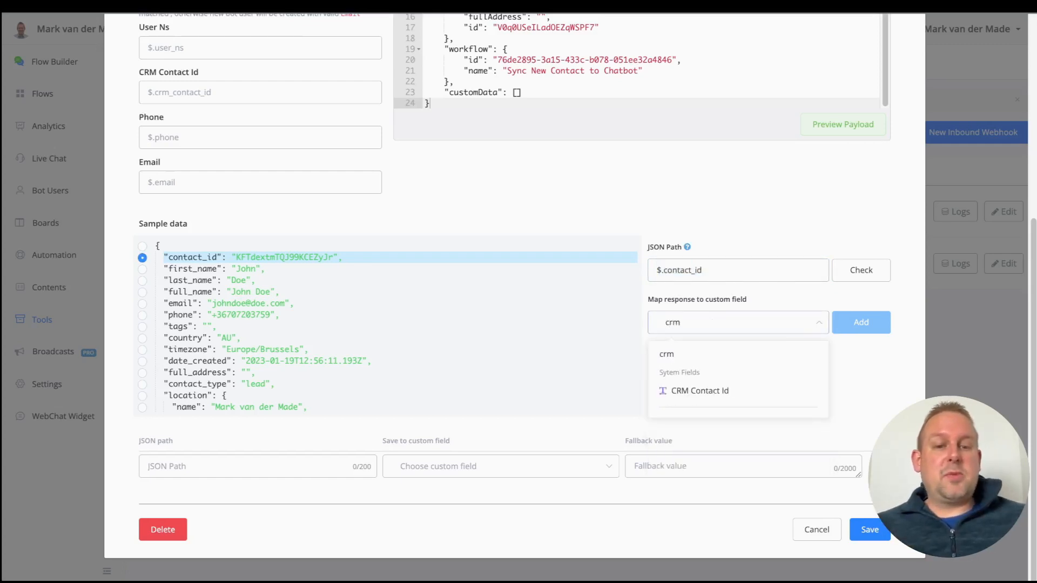
pyautogui.click(750, 390)
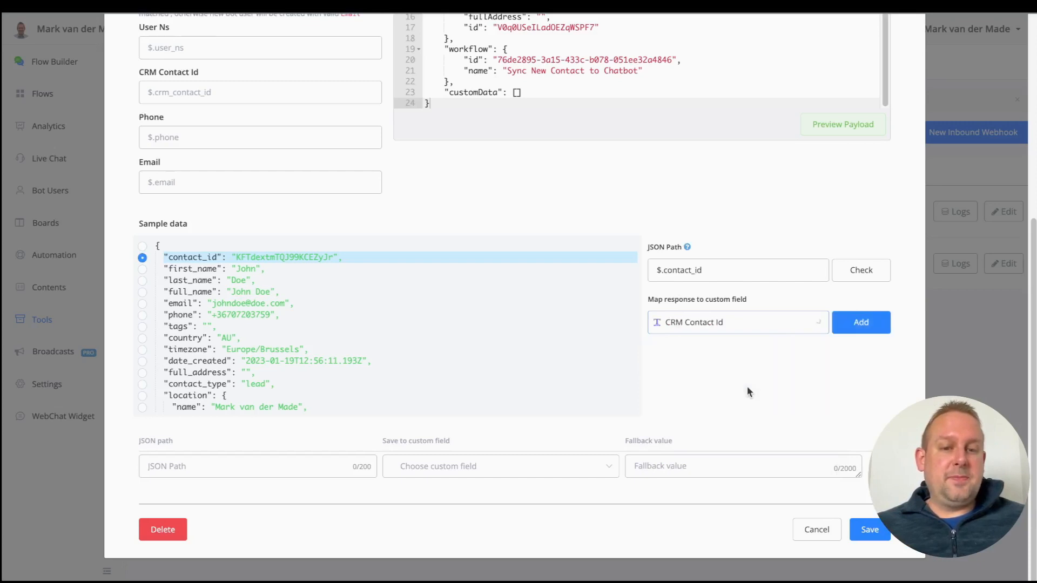
pyautogui.click(879, 323)
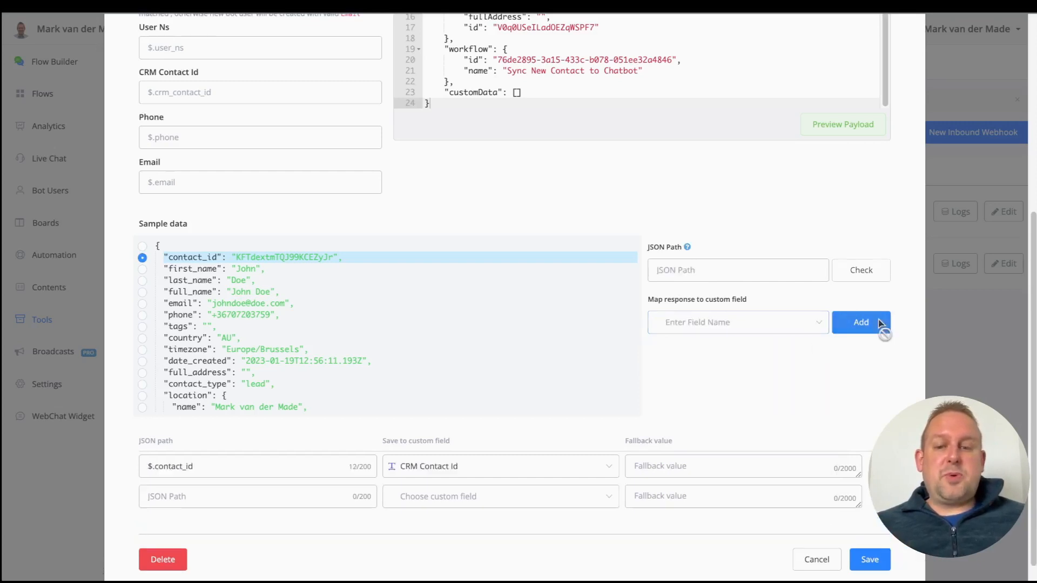
pyautogui.tripleClick(282, 467)
pyautogui.hotkey('ctrl', 'c')
pyautogui.scroll(3, 195, 312)
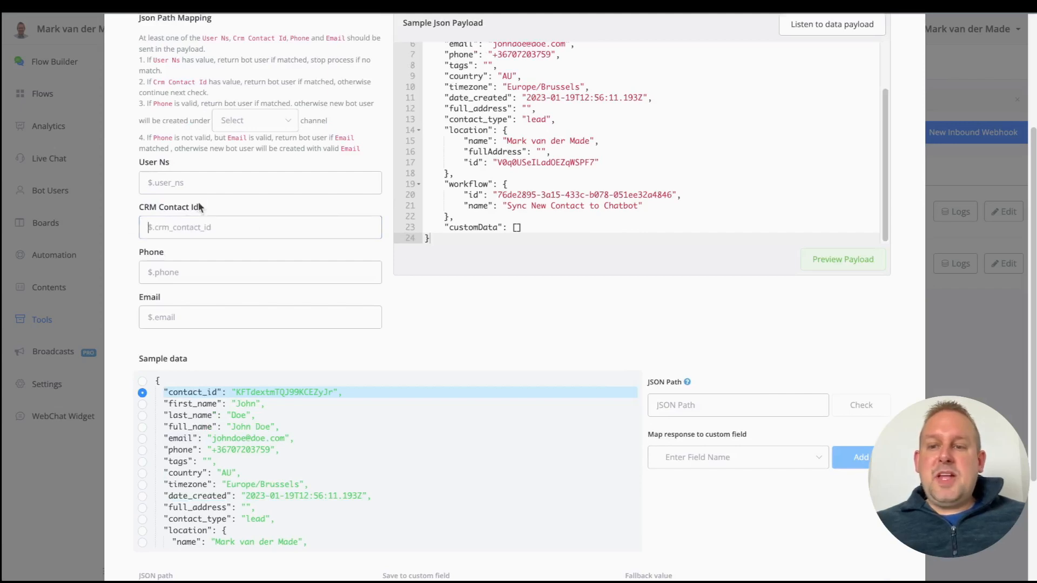
pyautogui.scroll(1, 211, 230)
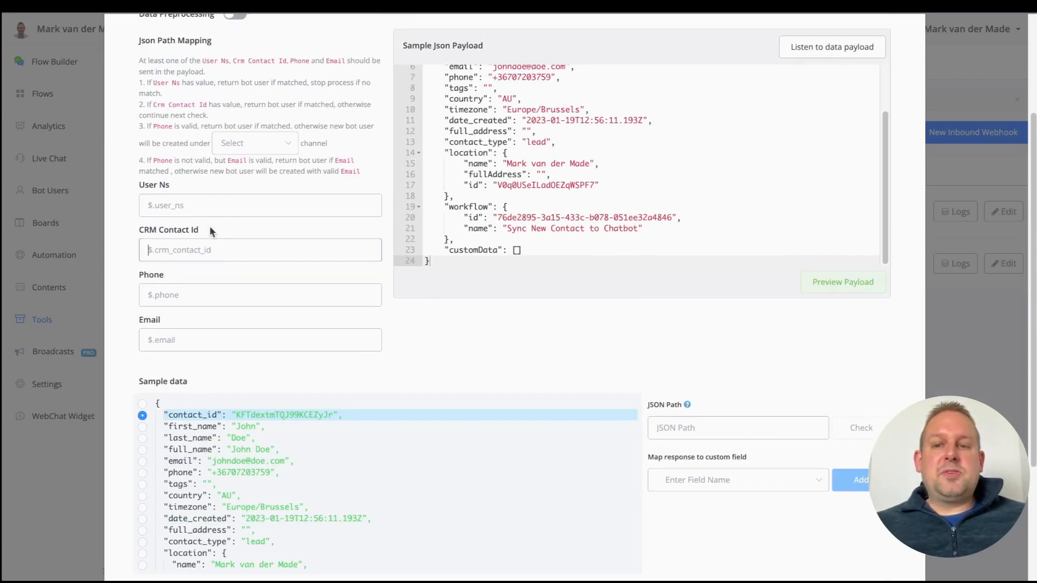
# Step: Paste $.contact_id as the CRM Contact Id matching path
pyautogui.click(137, 257)
pyautogui.scroll(2, 329, 400)
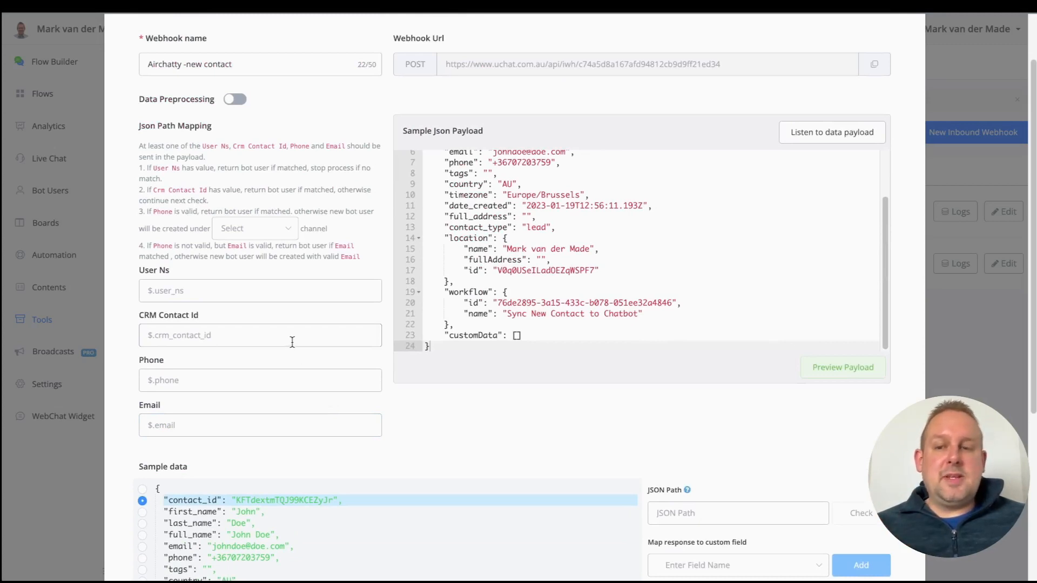
pyautogui.hotkey('ctrl', 'v')
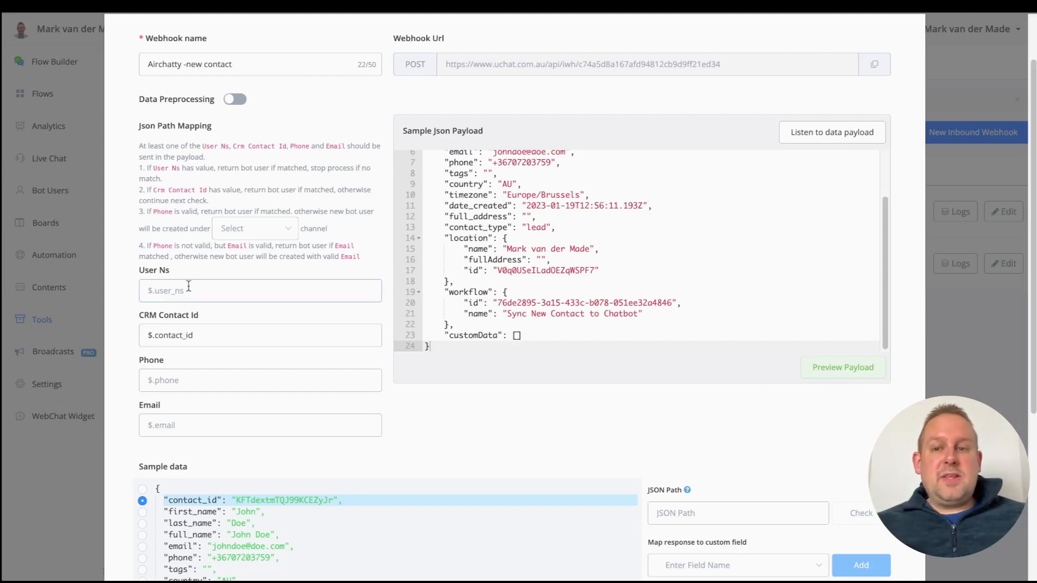
# Step: Create new bot users on the Web channel and save the webhook
pyautogui.click(257, 230)
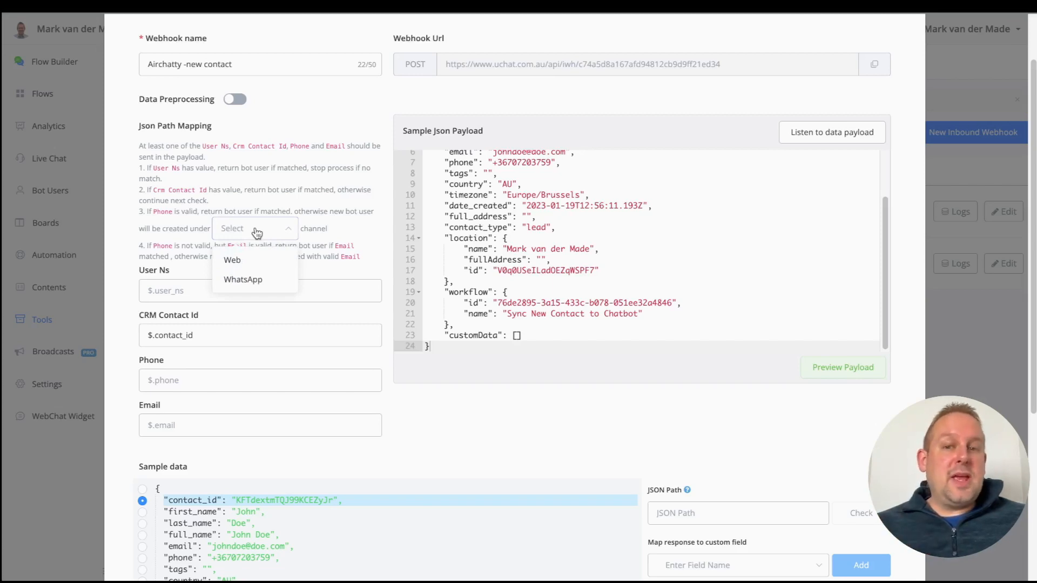
pyautogui.click(251, 264)
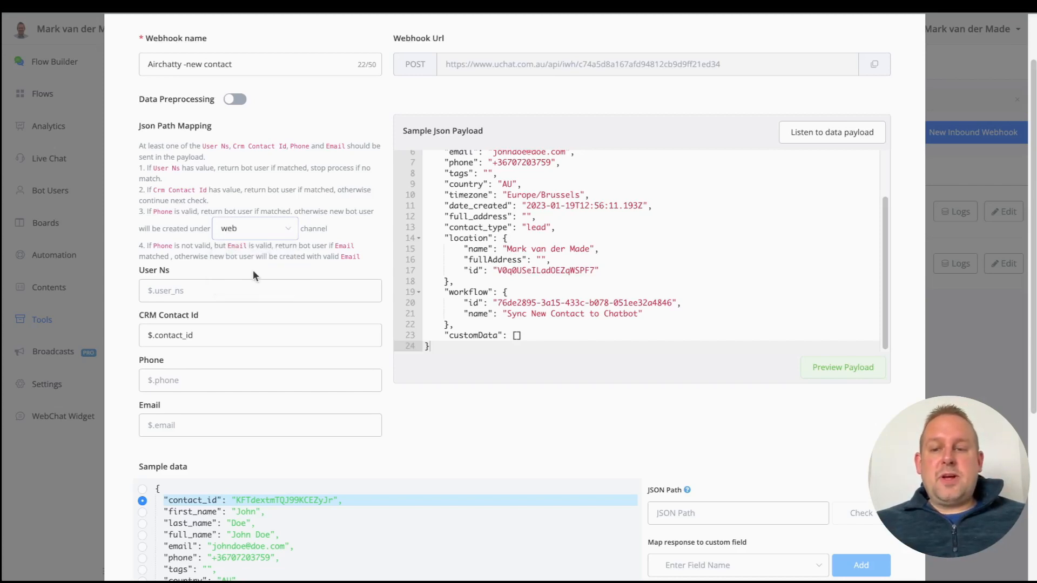
pyautogui.scroll(-5, 253, 271)
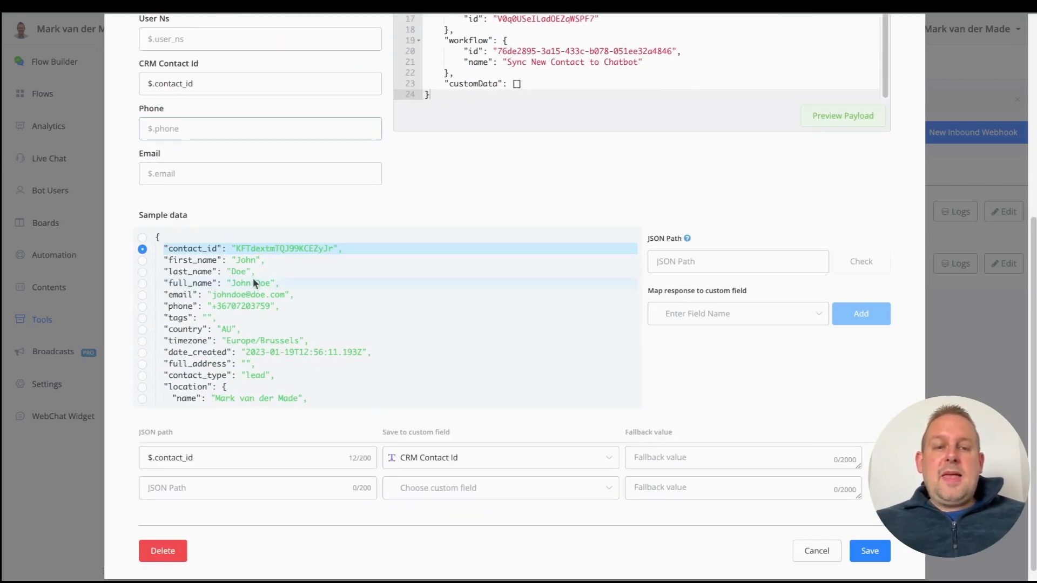
pyautogui.click(876, 548)
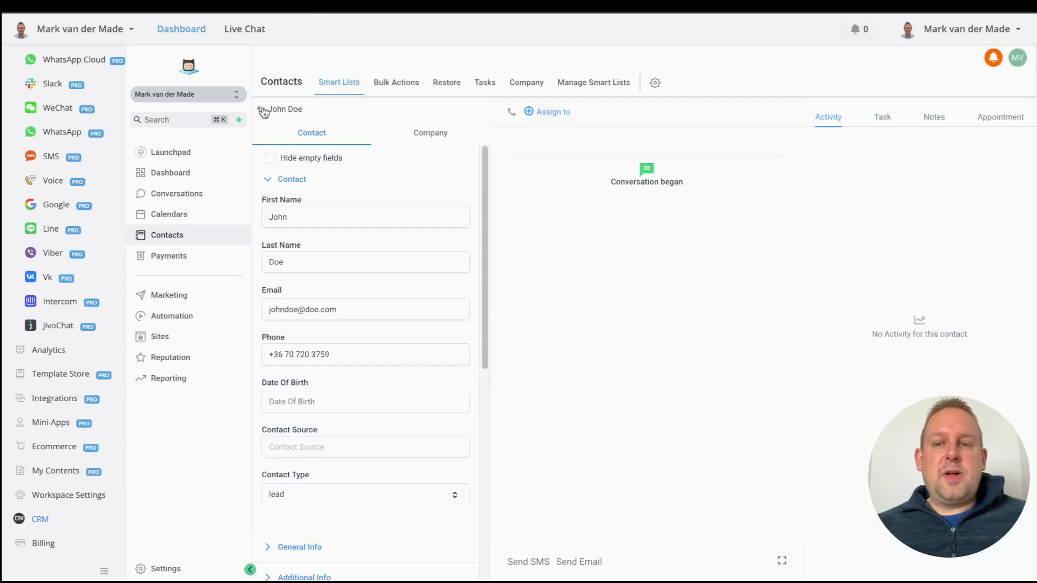
# Step: Save a new CRM lead contact with first name, last name, email and DND on all channels
pyautogui.click(261, 108)
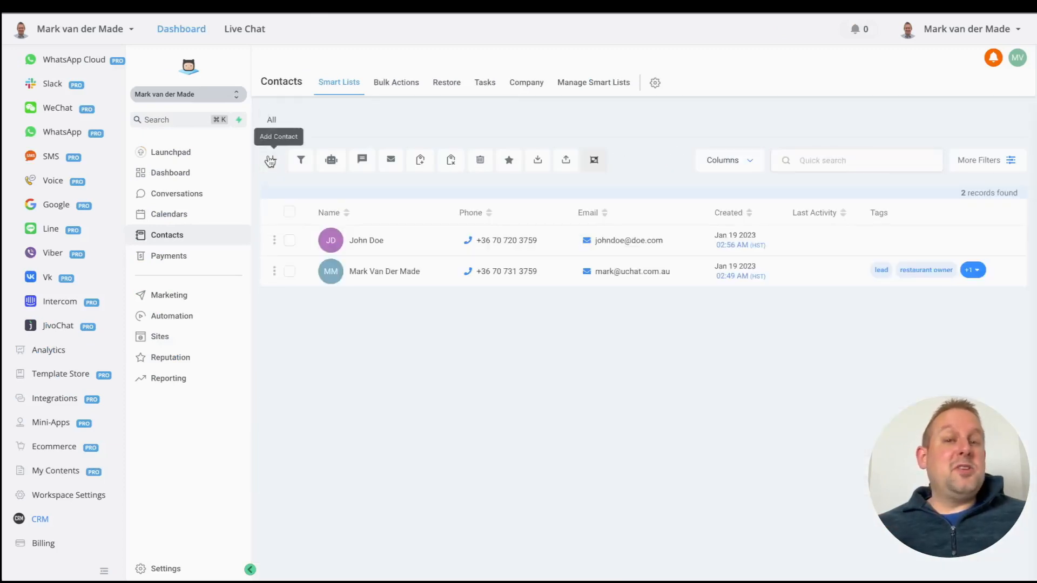
pyautogui.click(270, 161)
pyautogui.click(511, 267)
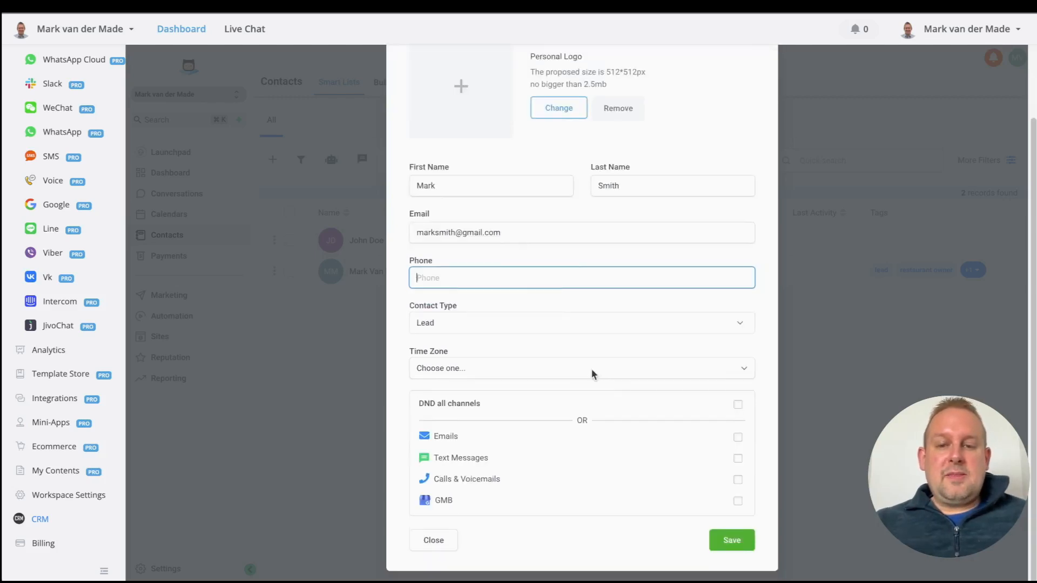
pyautogui.click(737, 404)
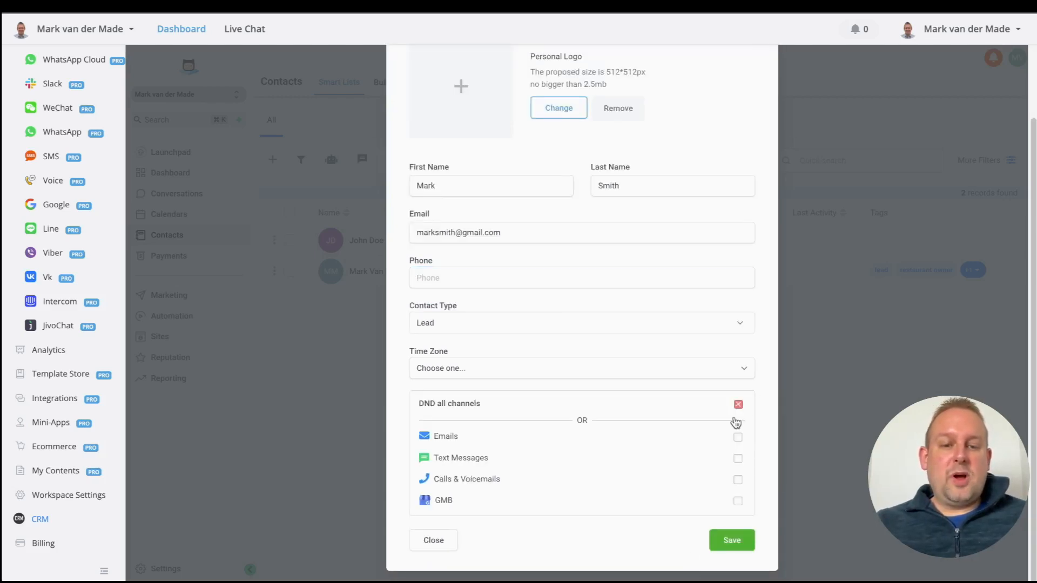
pyautogui.click(740, 542)
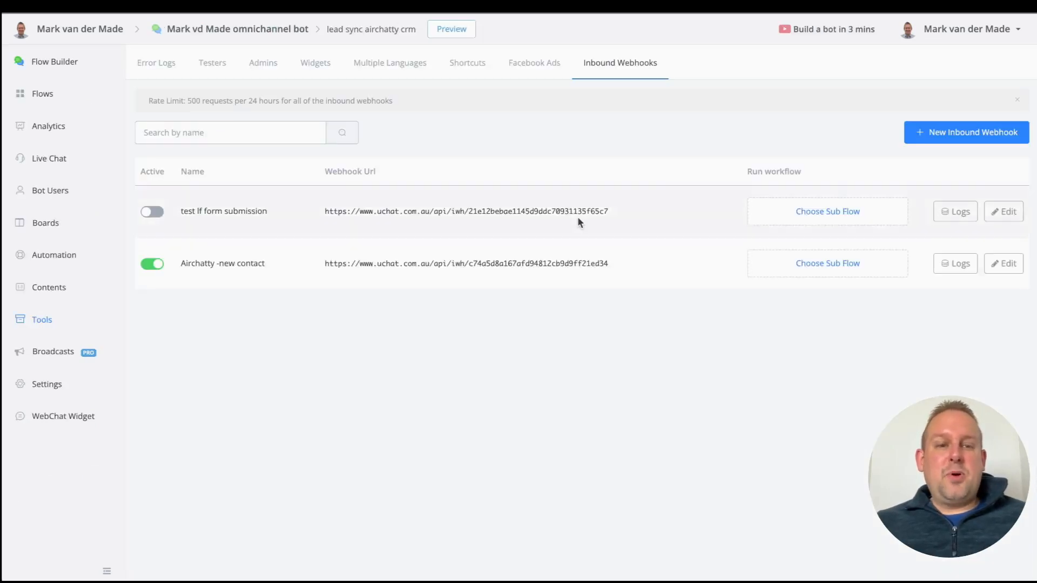
pyautogui.click(963, 267)
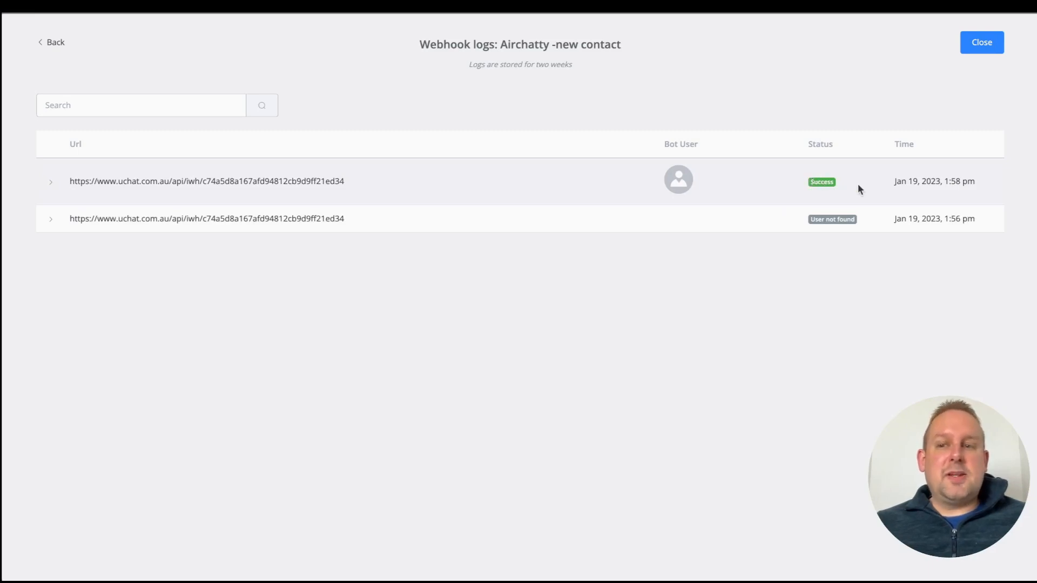
pyautogui.click(52, 186)
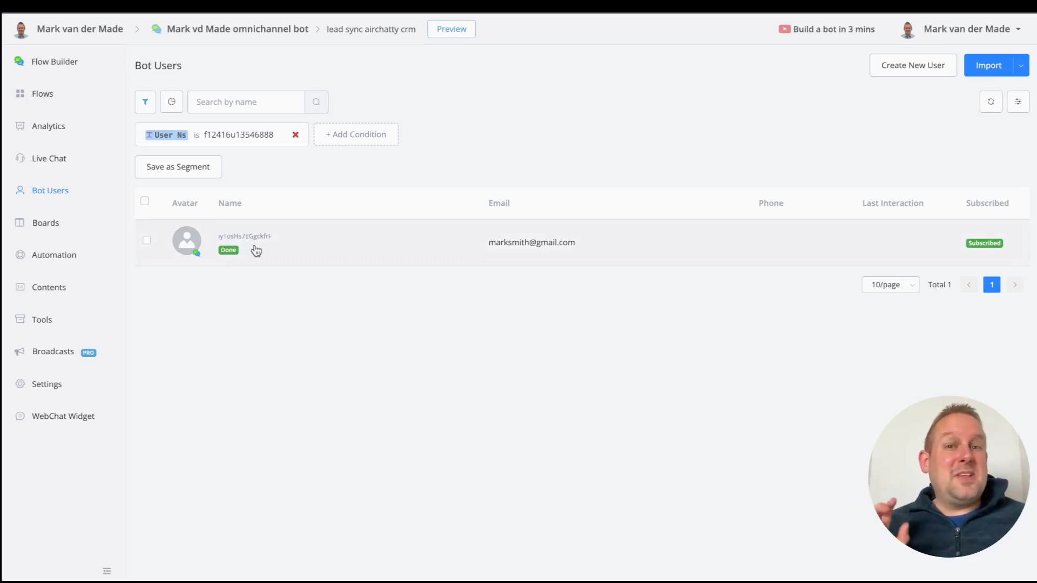
pyautogui.click(73, 325)
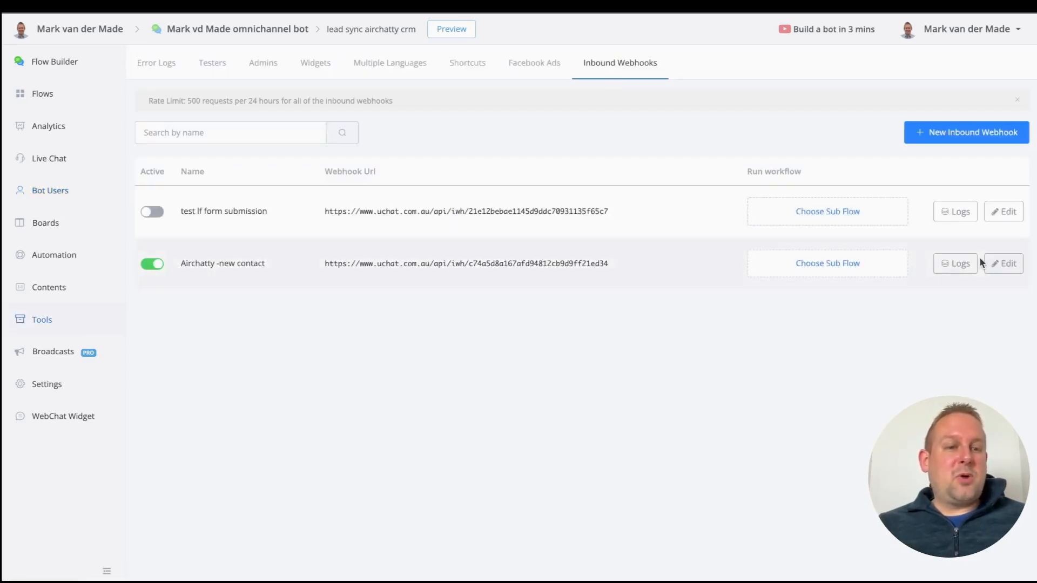
# Step: In the Airchatty -new contact webhook, load the sample payload and map $.first_name to First Name
pyautogui.click(1002, 263)
pyautogui.scroll(-5, 794, 338)
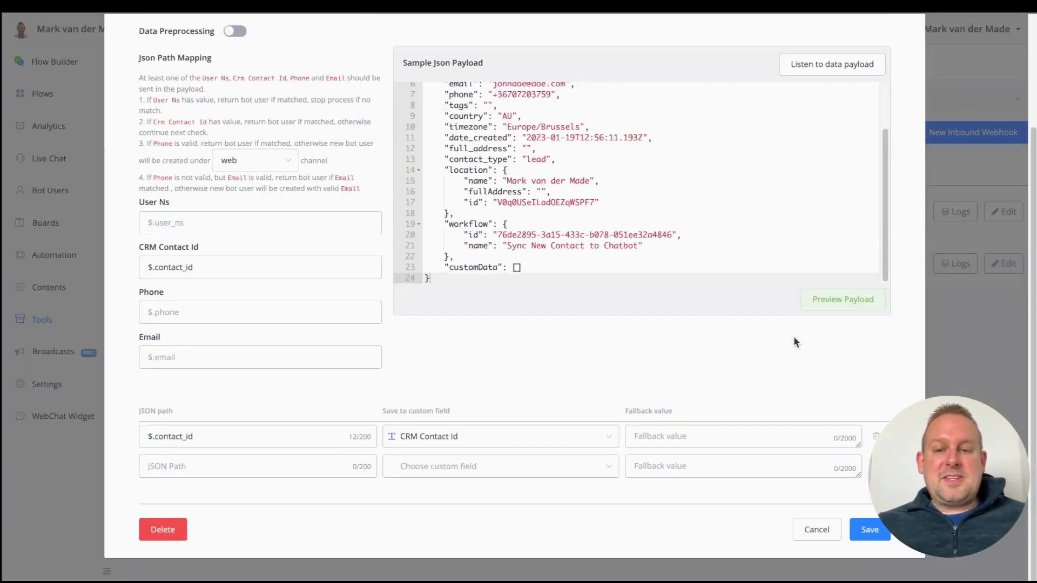
pyautogui.click(840, 296)
pyautogui.scroll(-2, 505, 338)
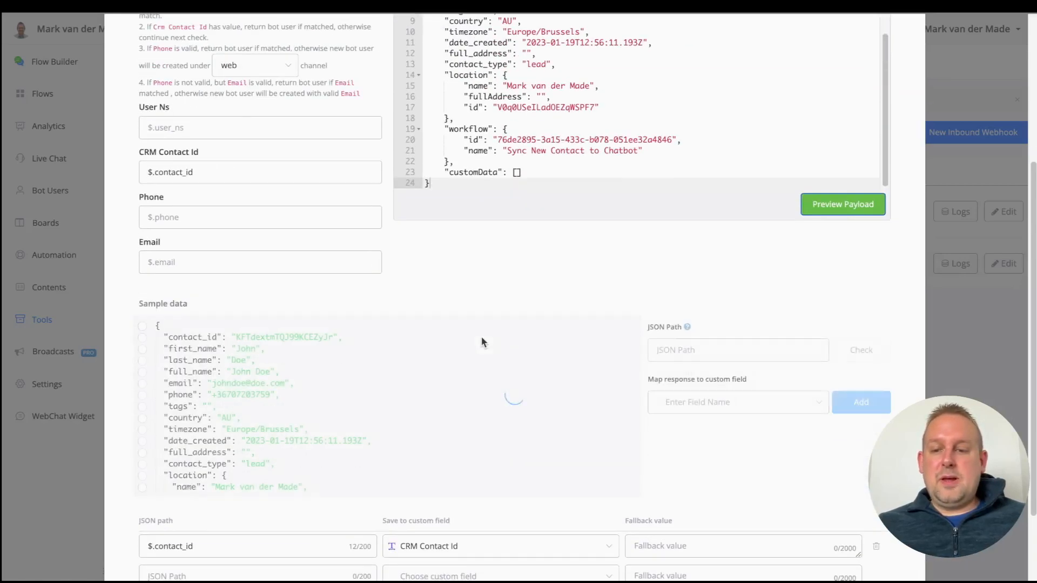
pyautogui.scroll(-2, 480, 336)
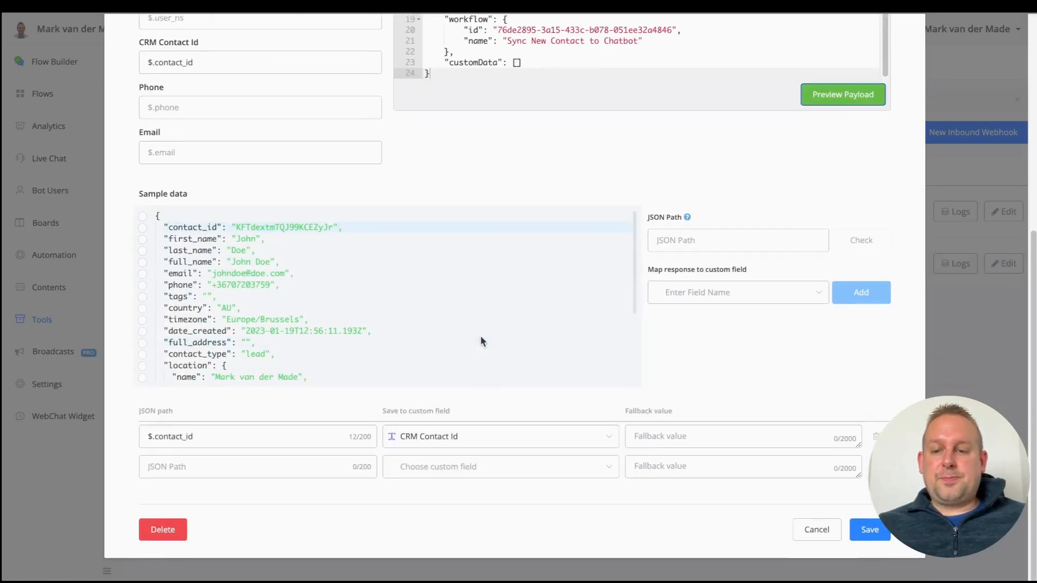
pyautogui.click(141, 239)
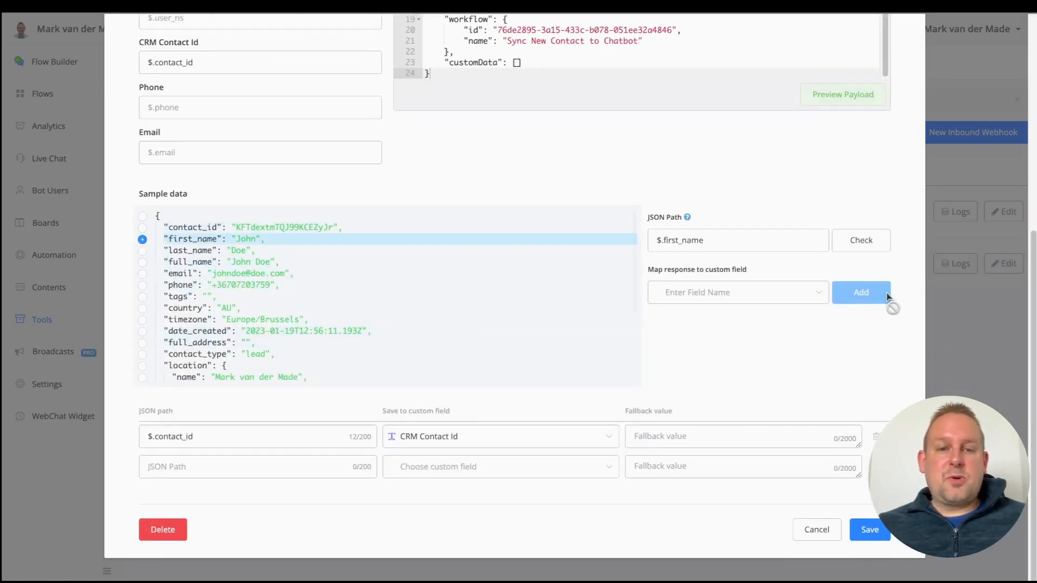
pyautogui.click(769, 287)
pyautogui.click(718, 351)
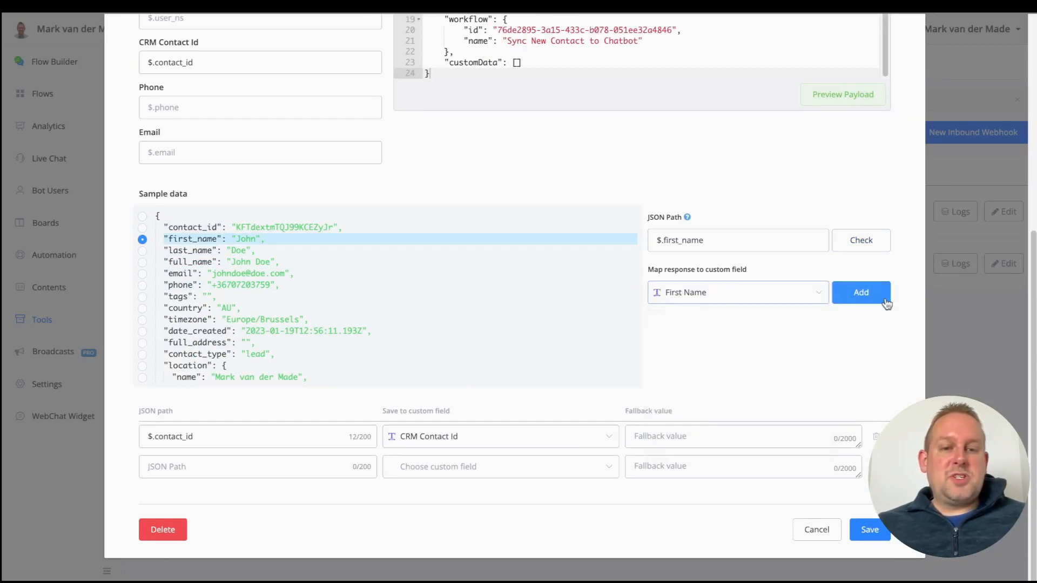
pyautogui.click(884, 301)
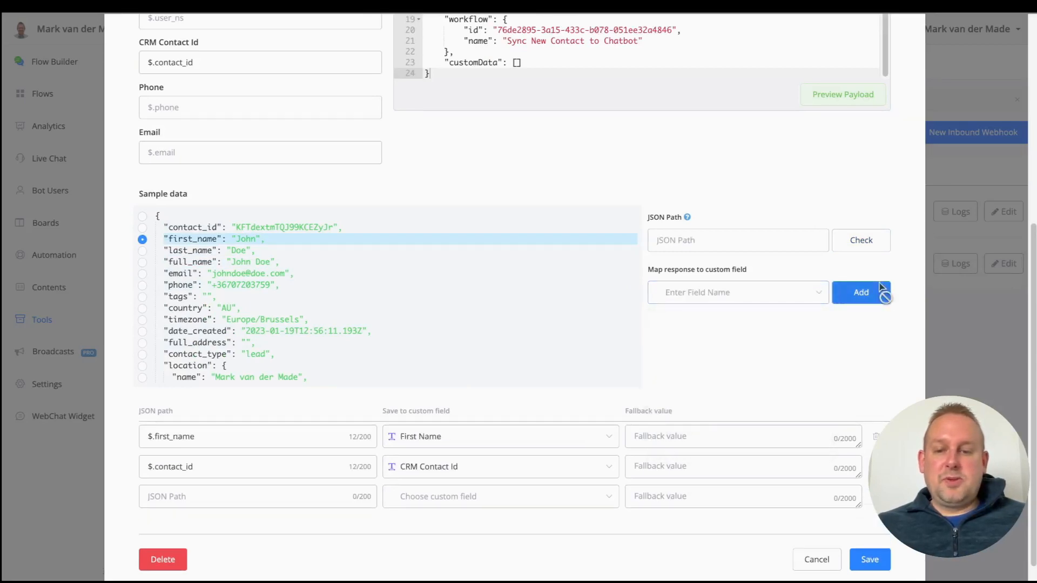
# Step: Map $.last_name to Last Name and $.full_name to User Name, then save the webhook
pyautogui.click(142, 251)
pyautogui.click(778, 293)
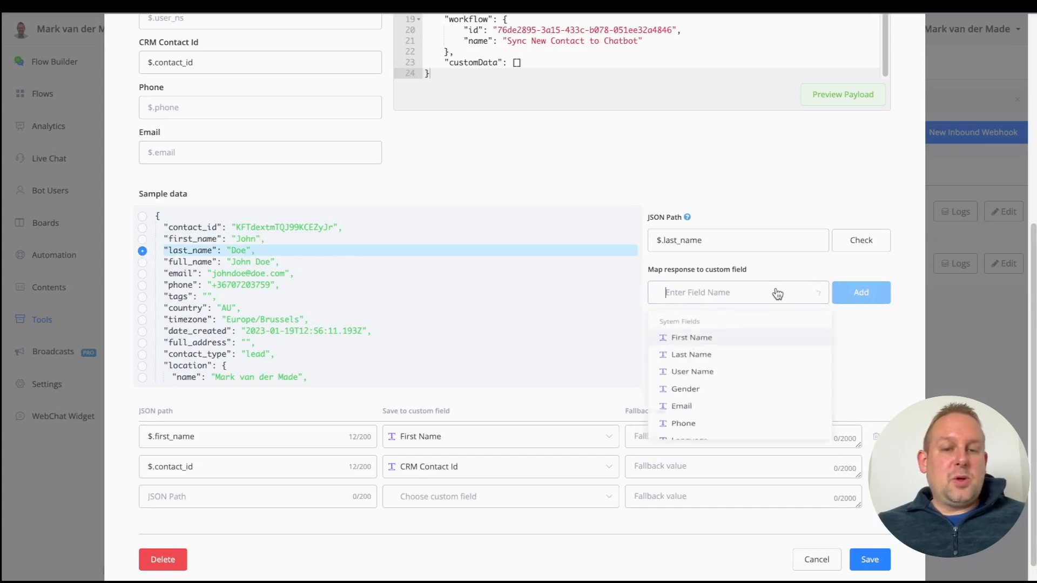
pyautogui.click(719, 356)
pyautogui.click(864, 300)
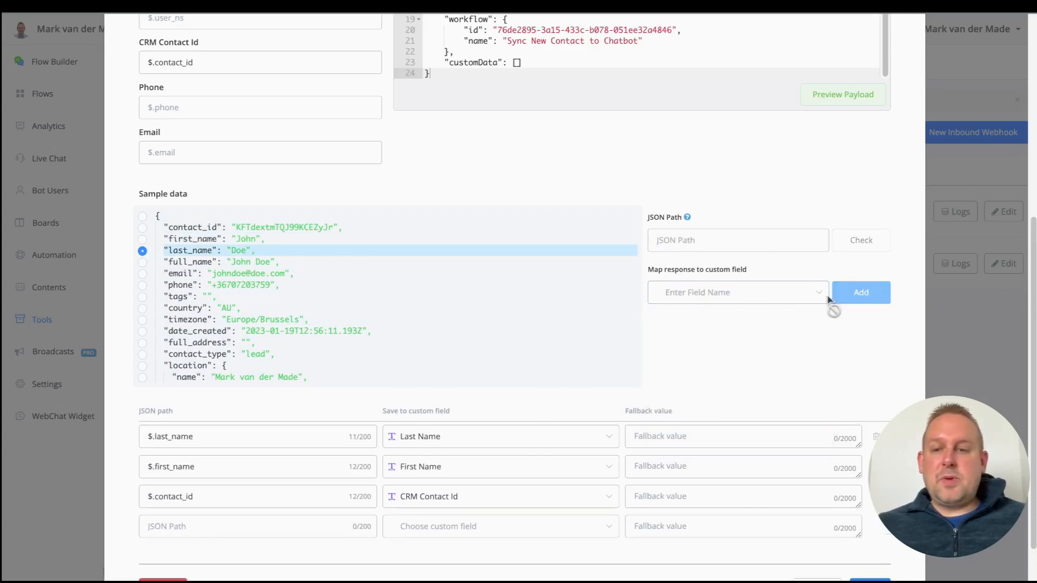
pyautogui.click(141, 263)
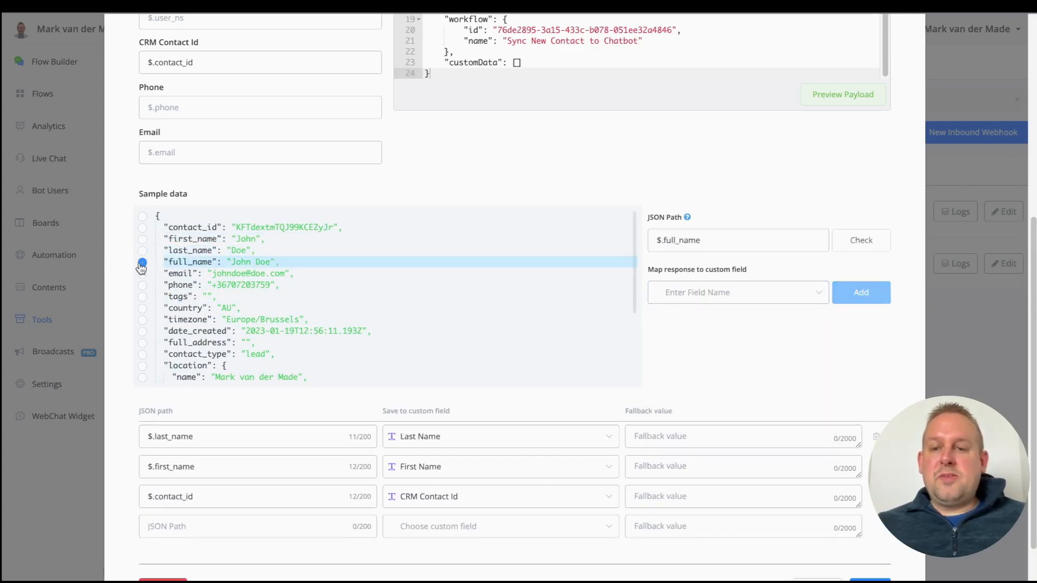
pyautogui.click(756, 292)
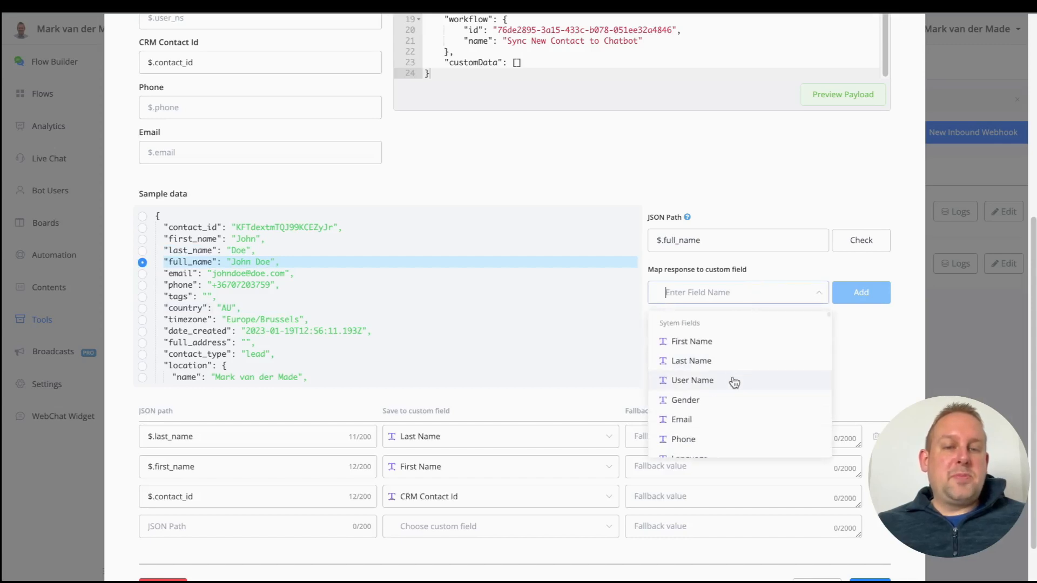
pyautogui.click(733, 381)
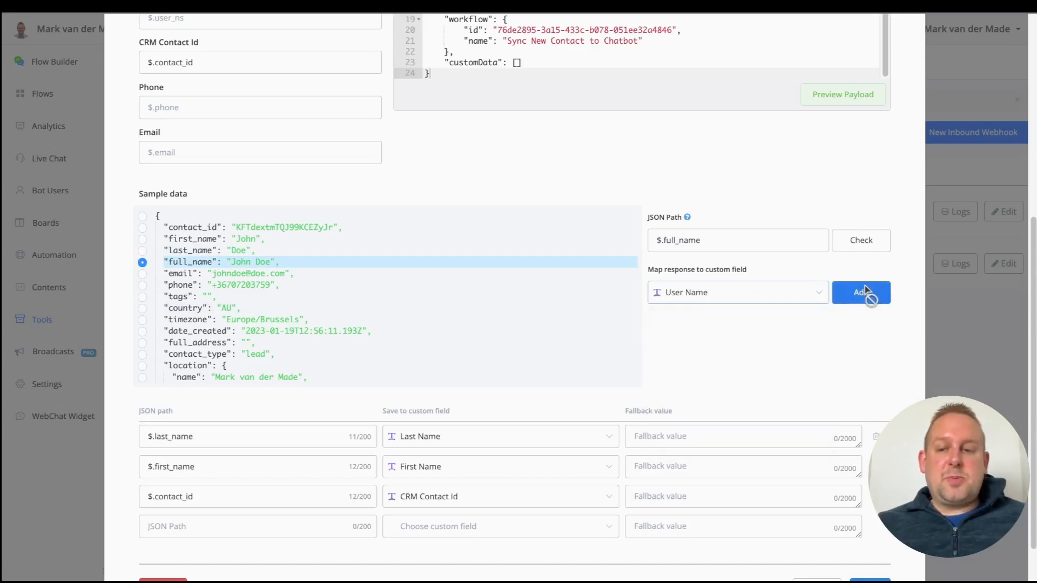
pyautogui.click(865, 292)
pyautogui.scroll(-2, 864, 302)
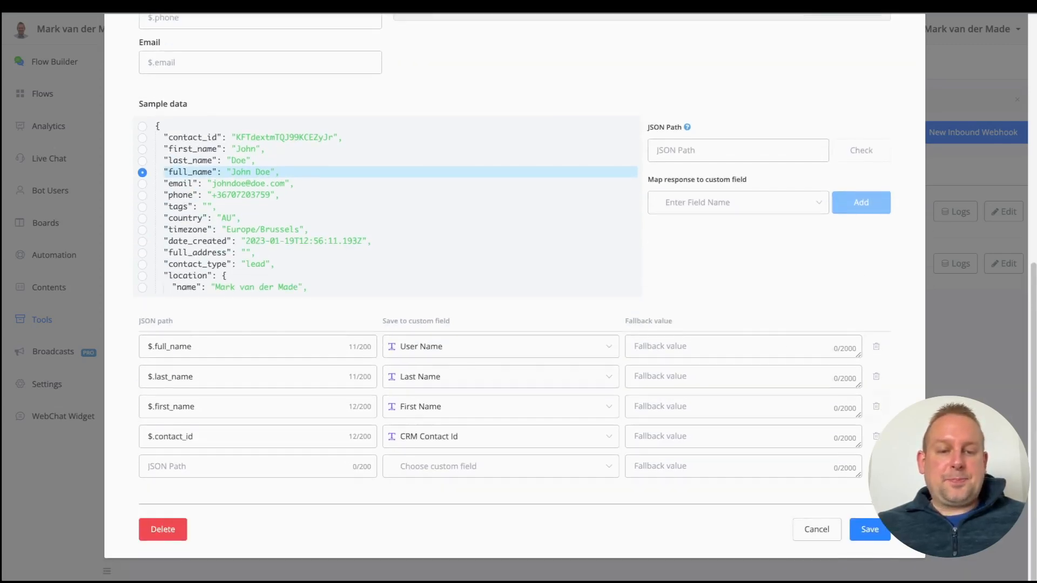
pyautogui.click(869, 529)
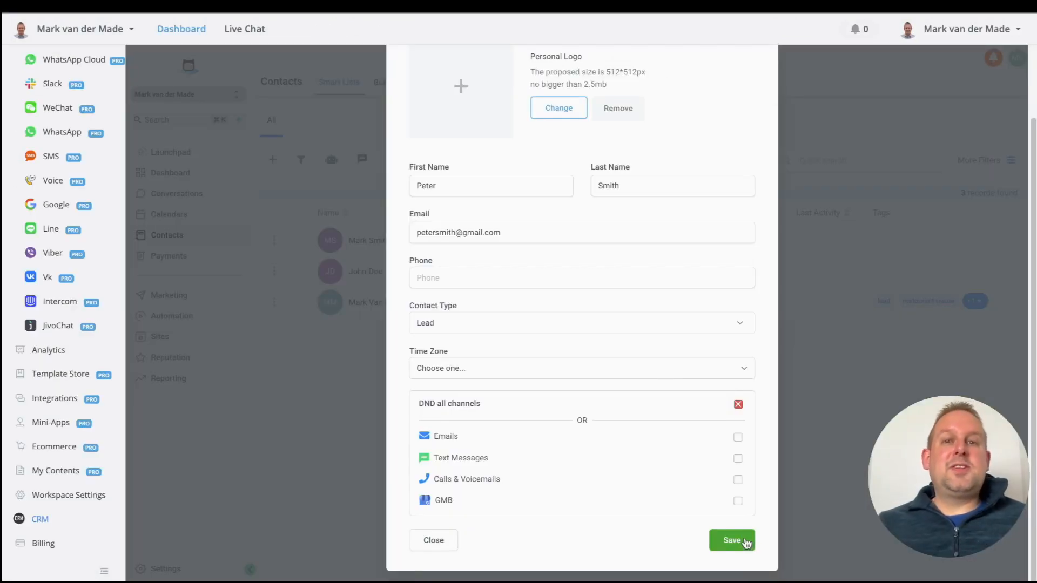
# Step: Save another test CRM contact and confirm the webhook logs show a new Success request
pyautogui.click(748, 539)
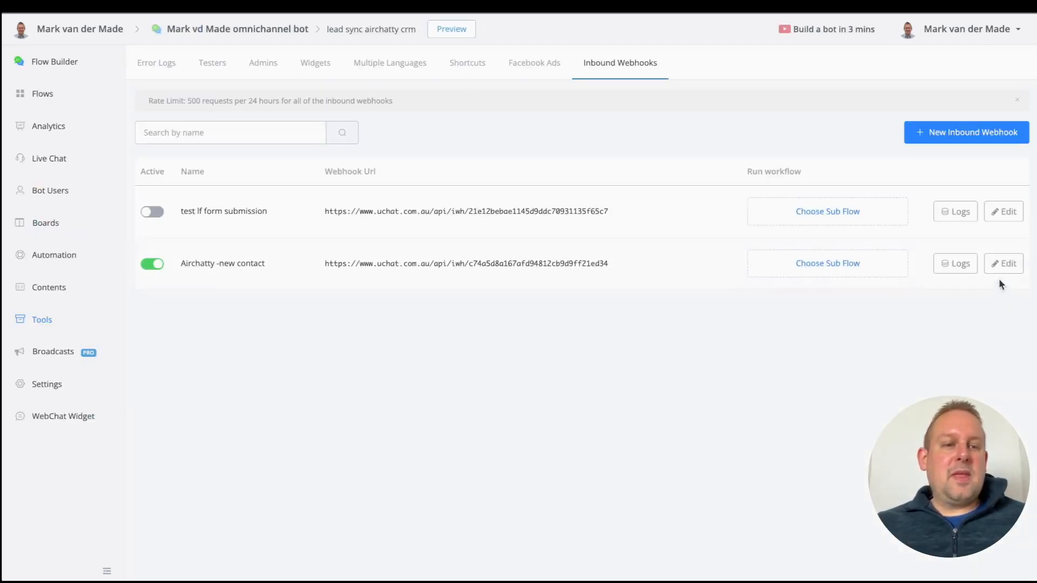
pyautogui.click(955, 263)
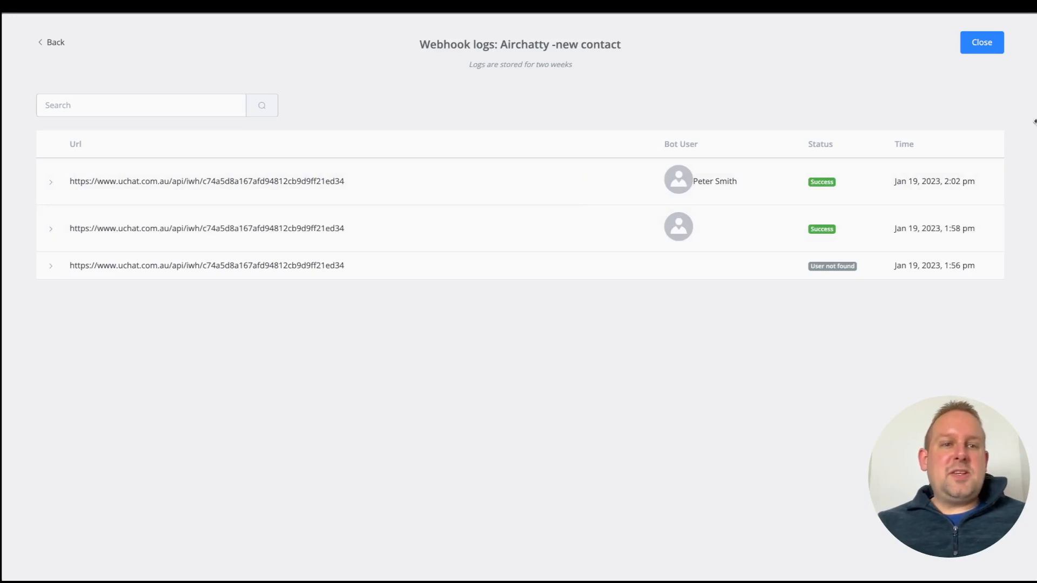
pyautogui.click(982, 43)
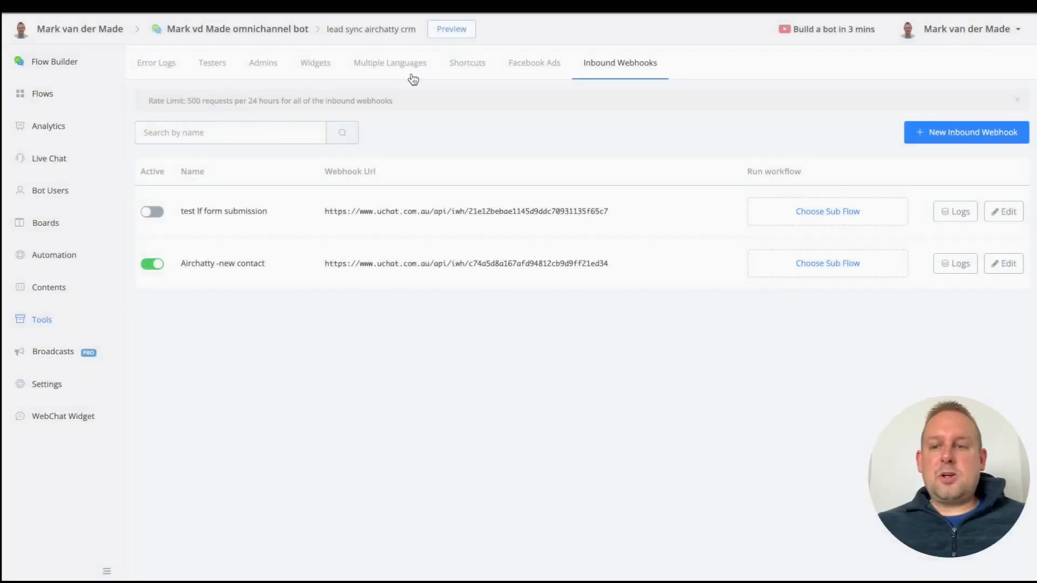
pyautogui.click(48, 193)
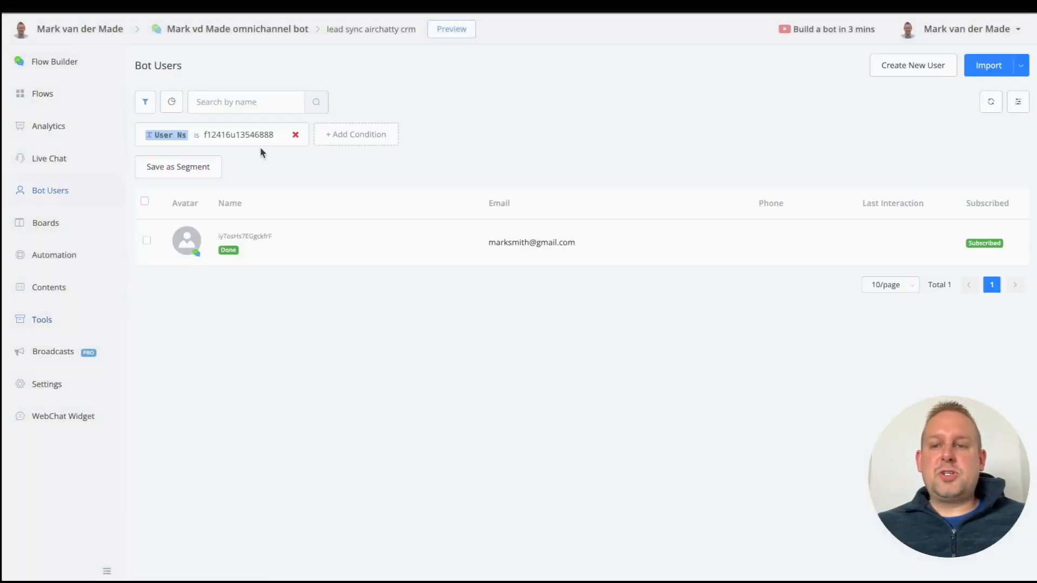
# Step: Clear the User Ns filter and view the new bot user's CRM Contact Id under Custom User Fields
pyautogui.click(289, 135)
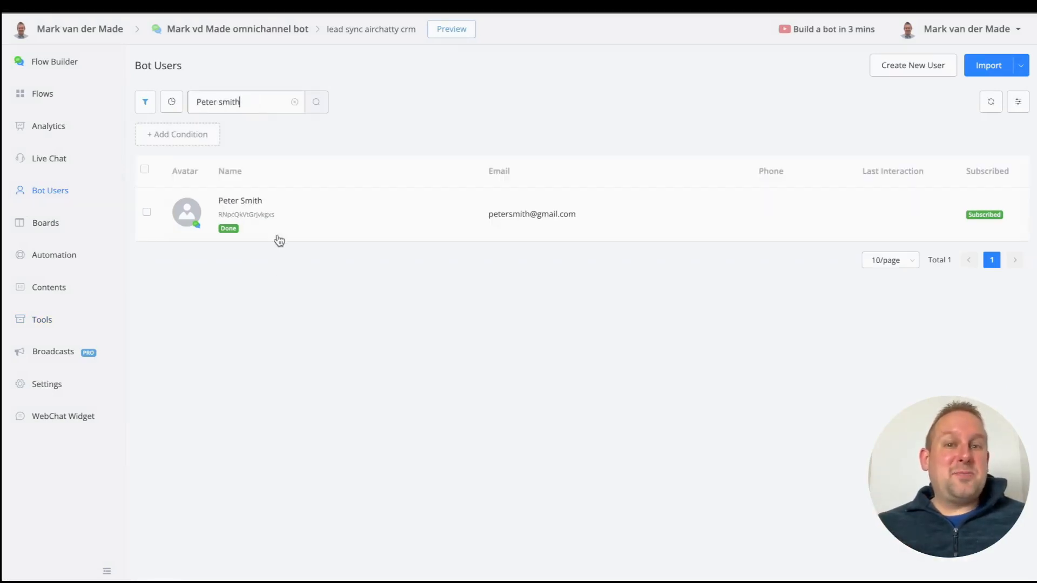
pyautogui.click(274, 216)
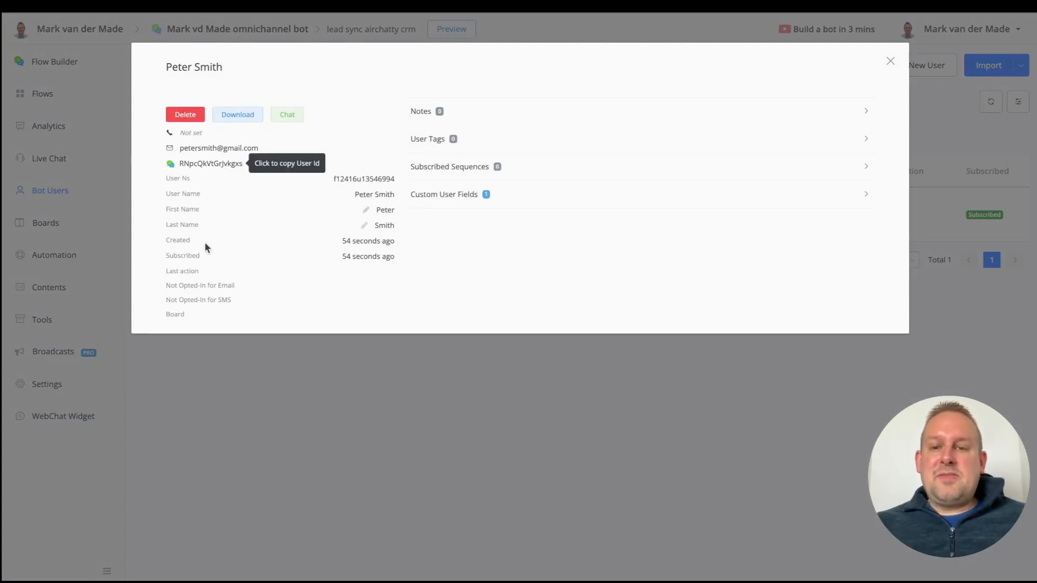
pyautogui.click(574, 202)
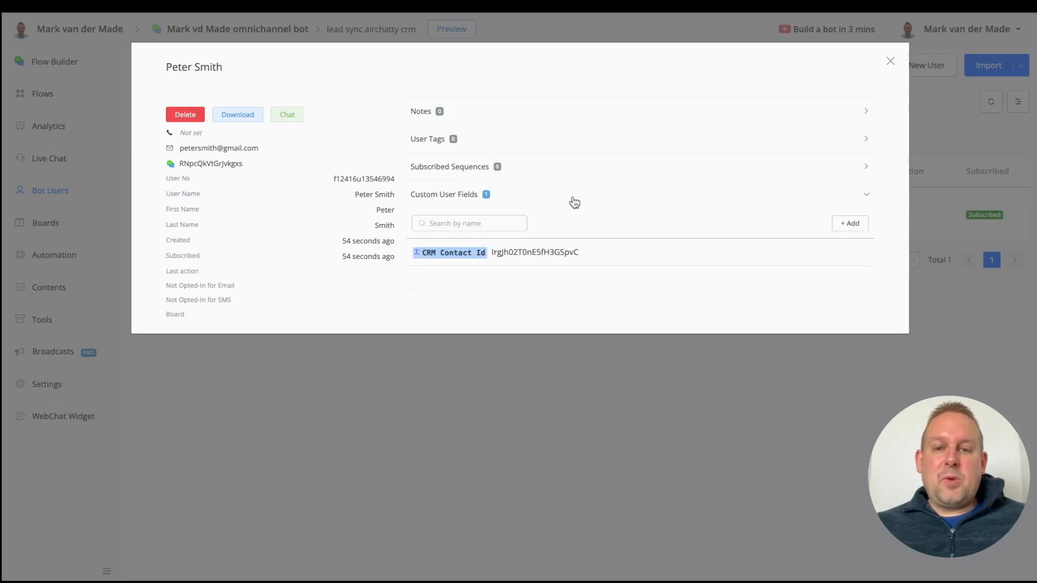